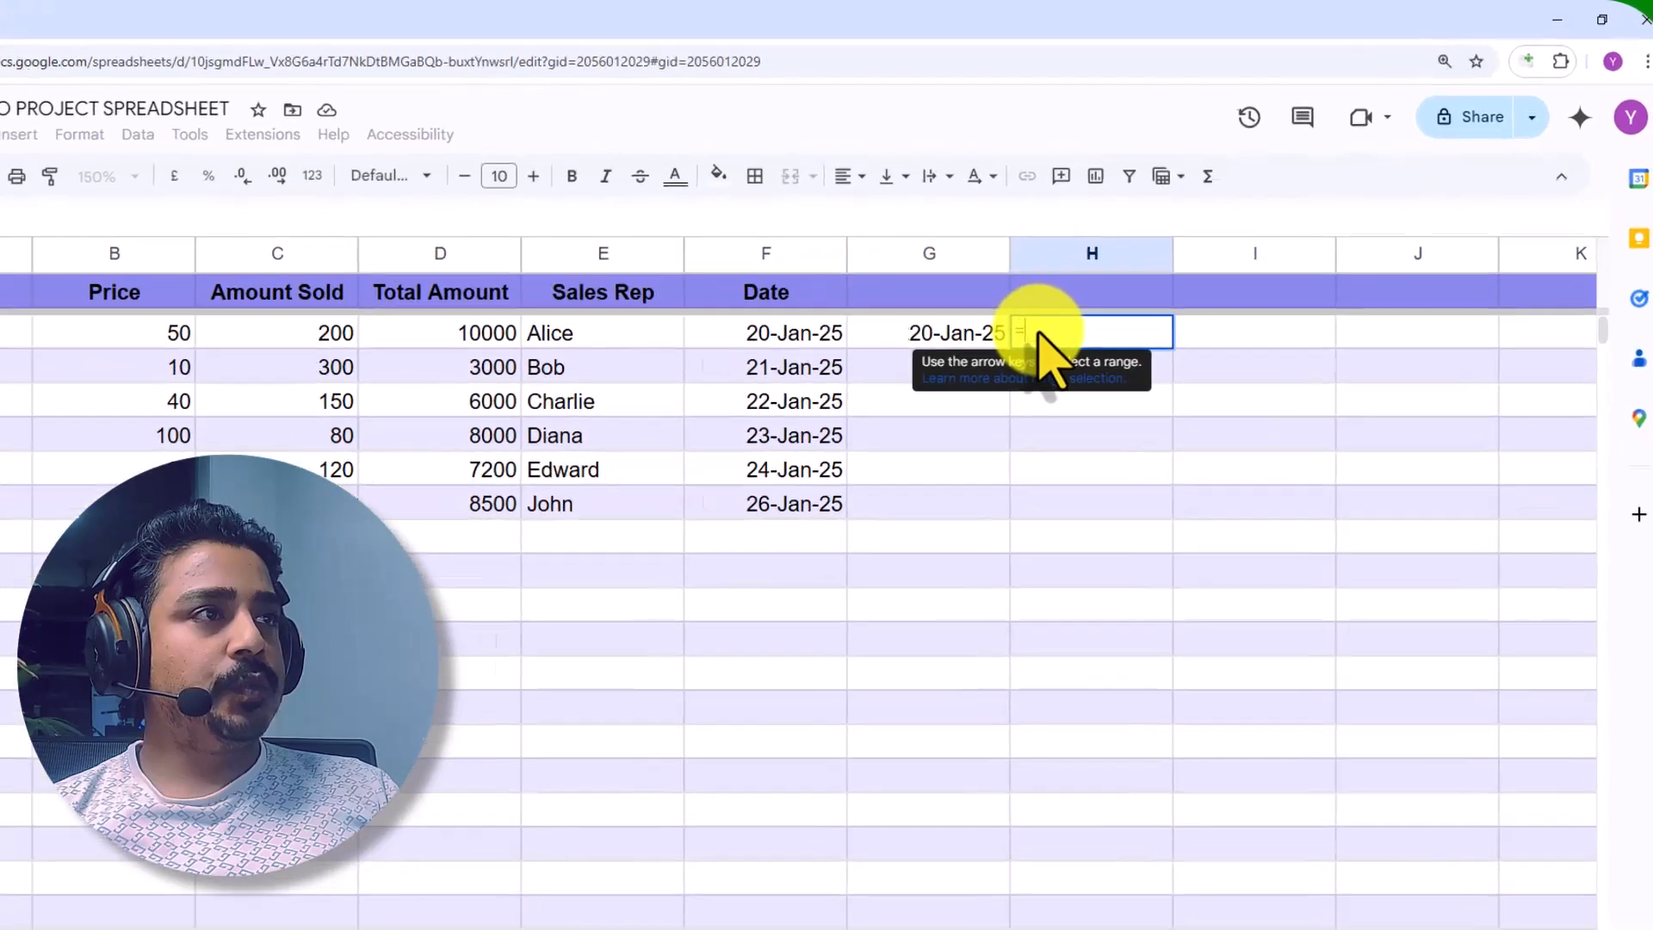
Enter =XLOOKUP(G2,F:F,D:D) in H2 to return the Total Amount for the 20-Jan-25 date in G2.
key(Tab)
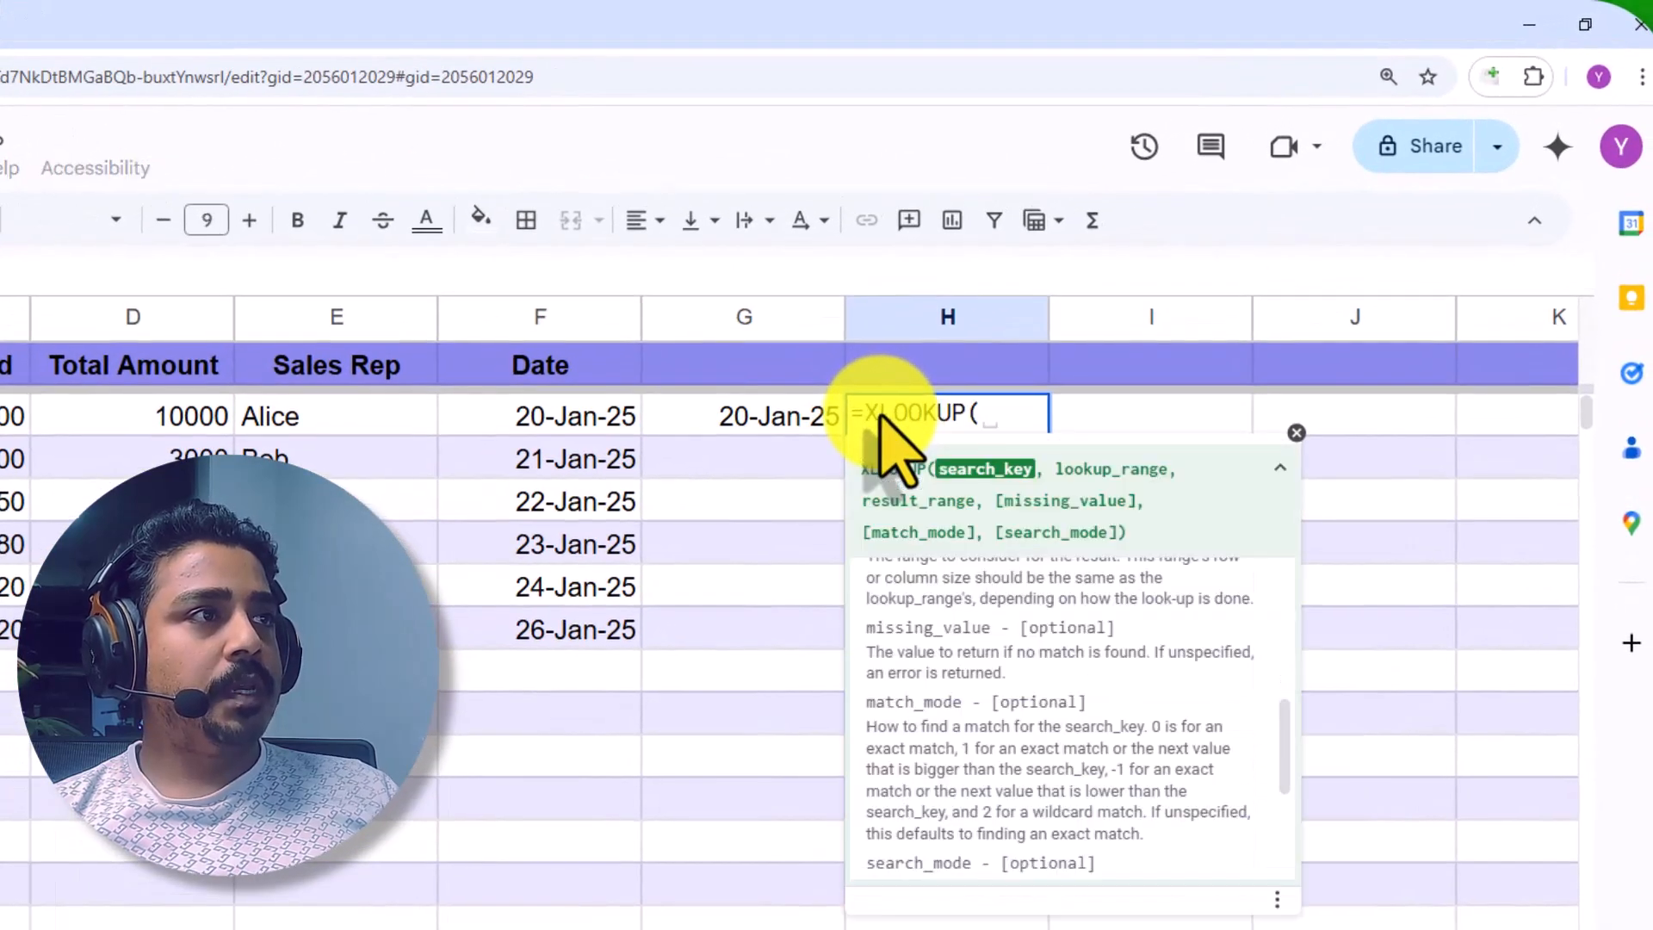
click(732, 417)
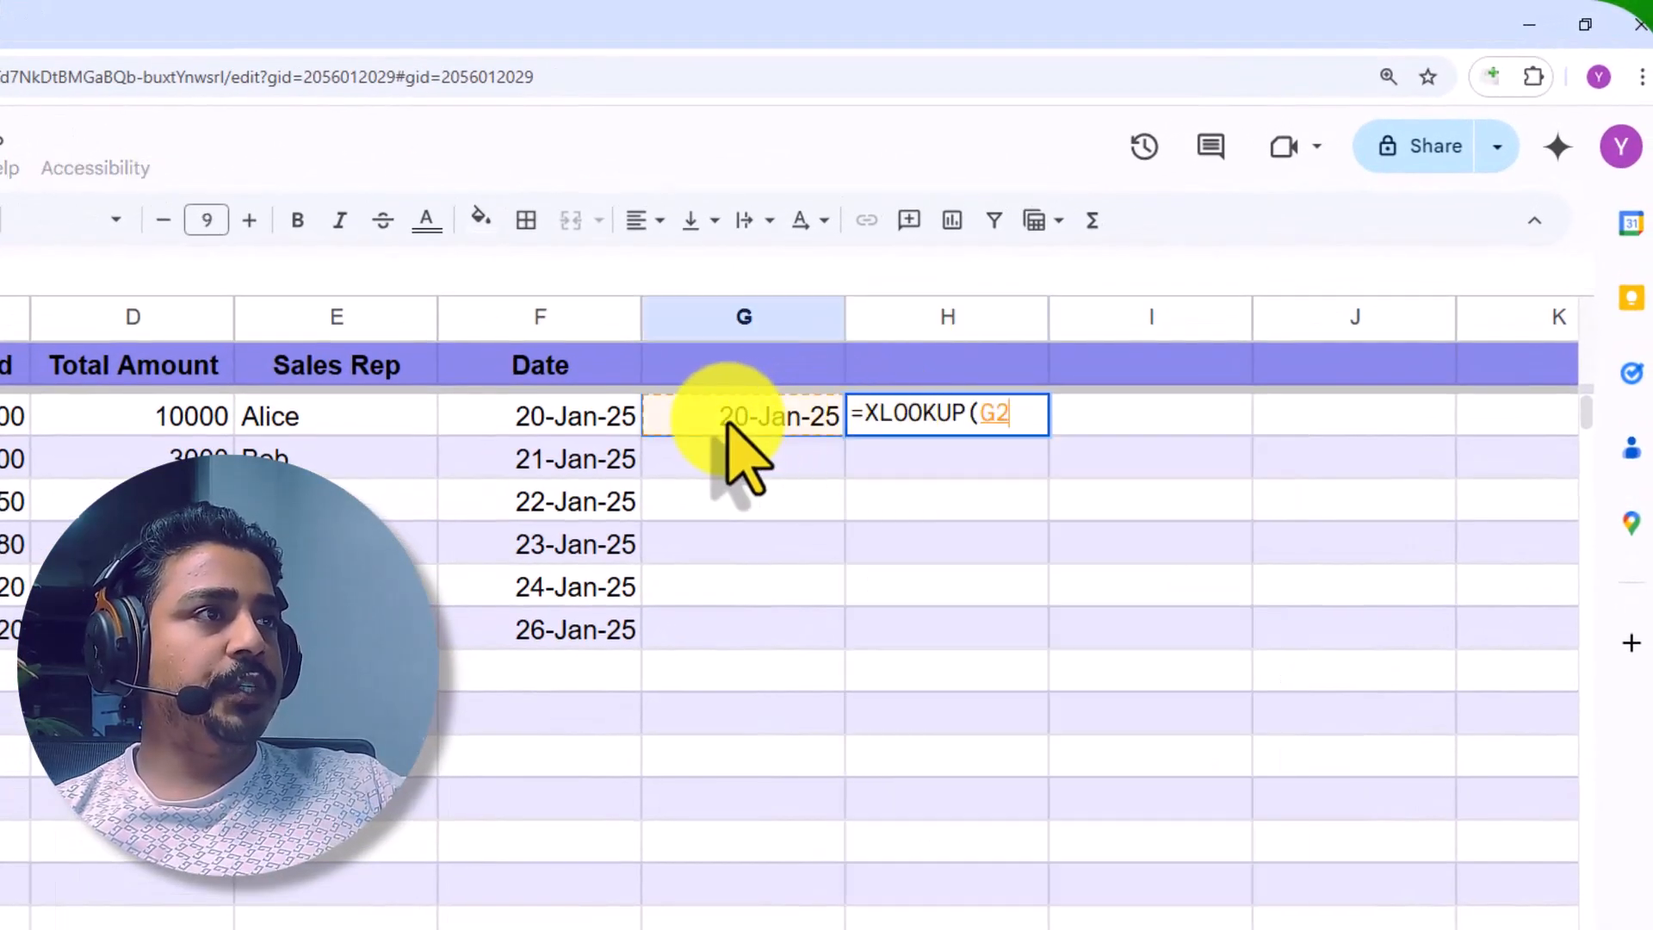
text(,)
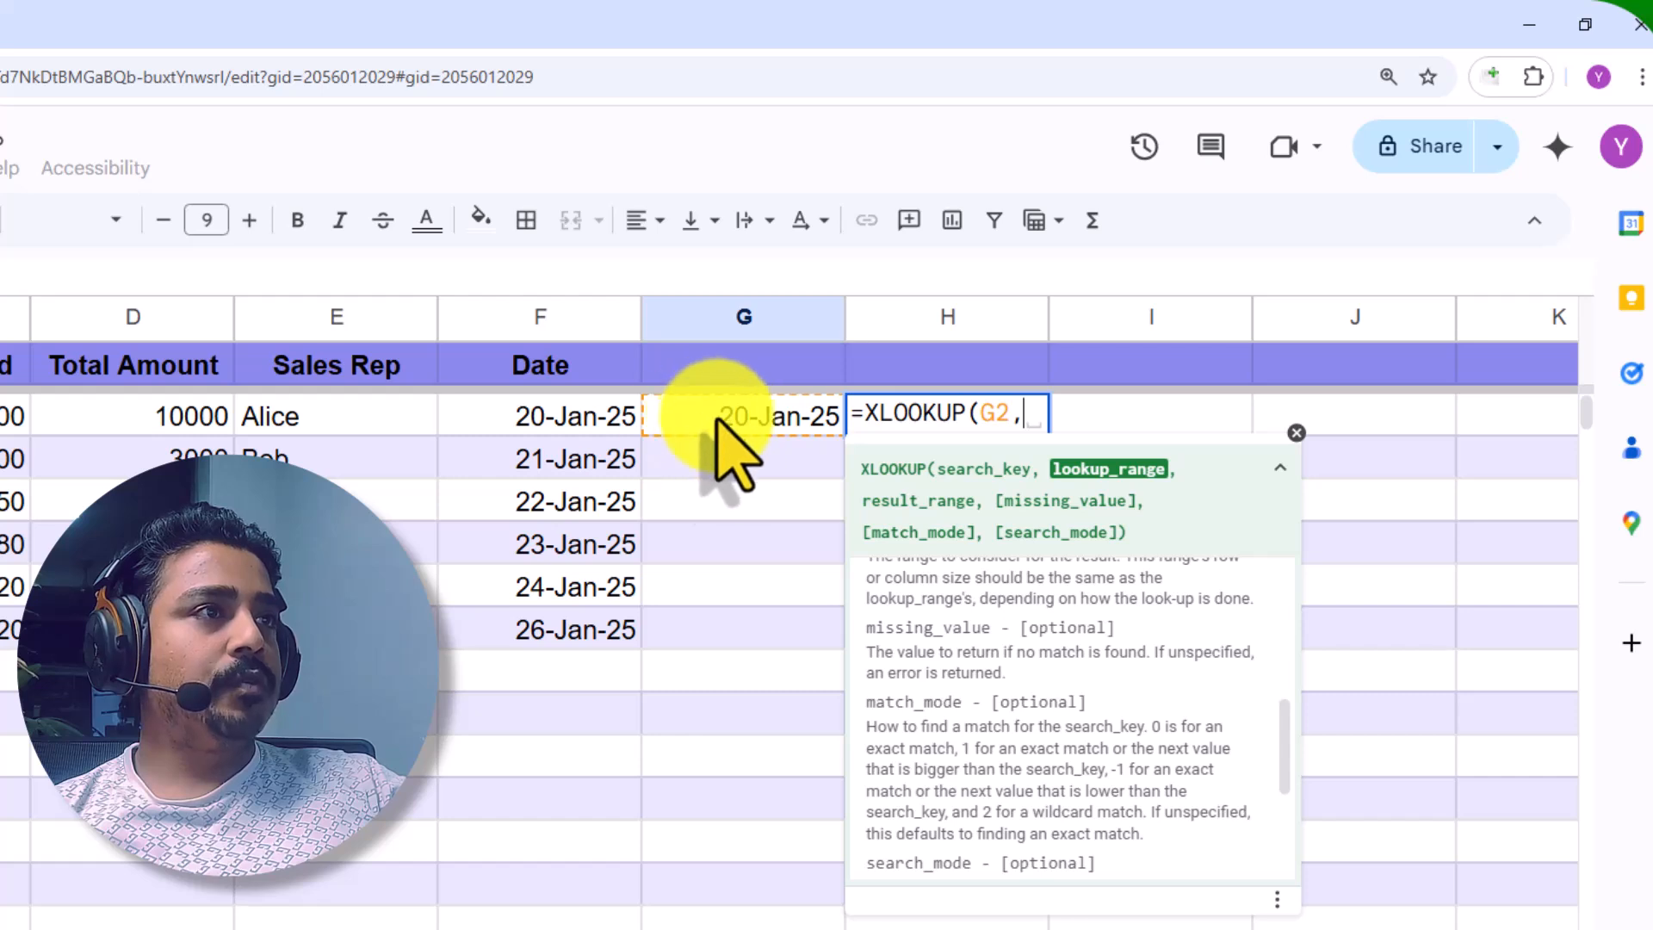
click(540, 316)
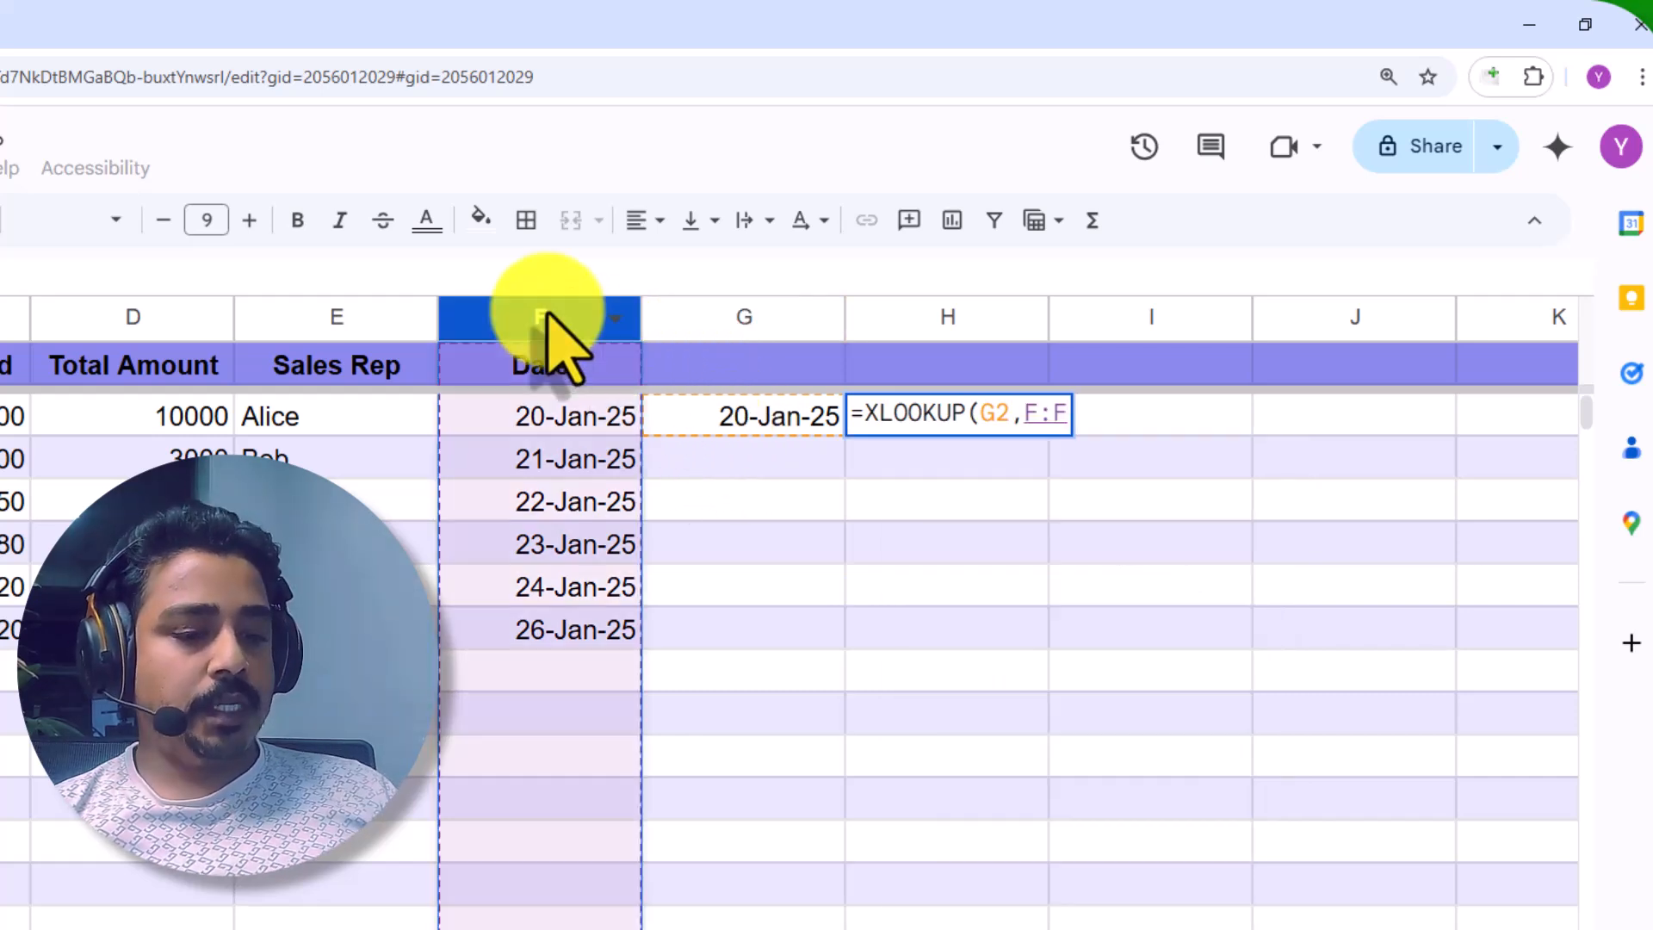
text(,)
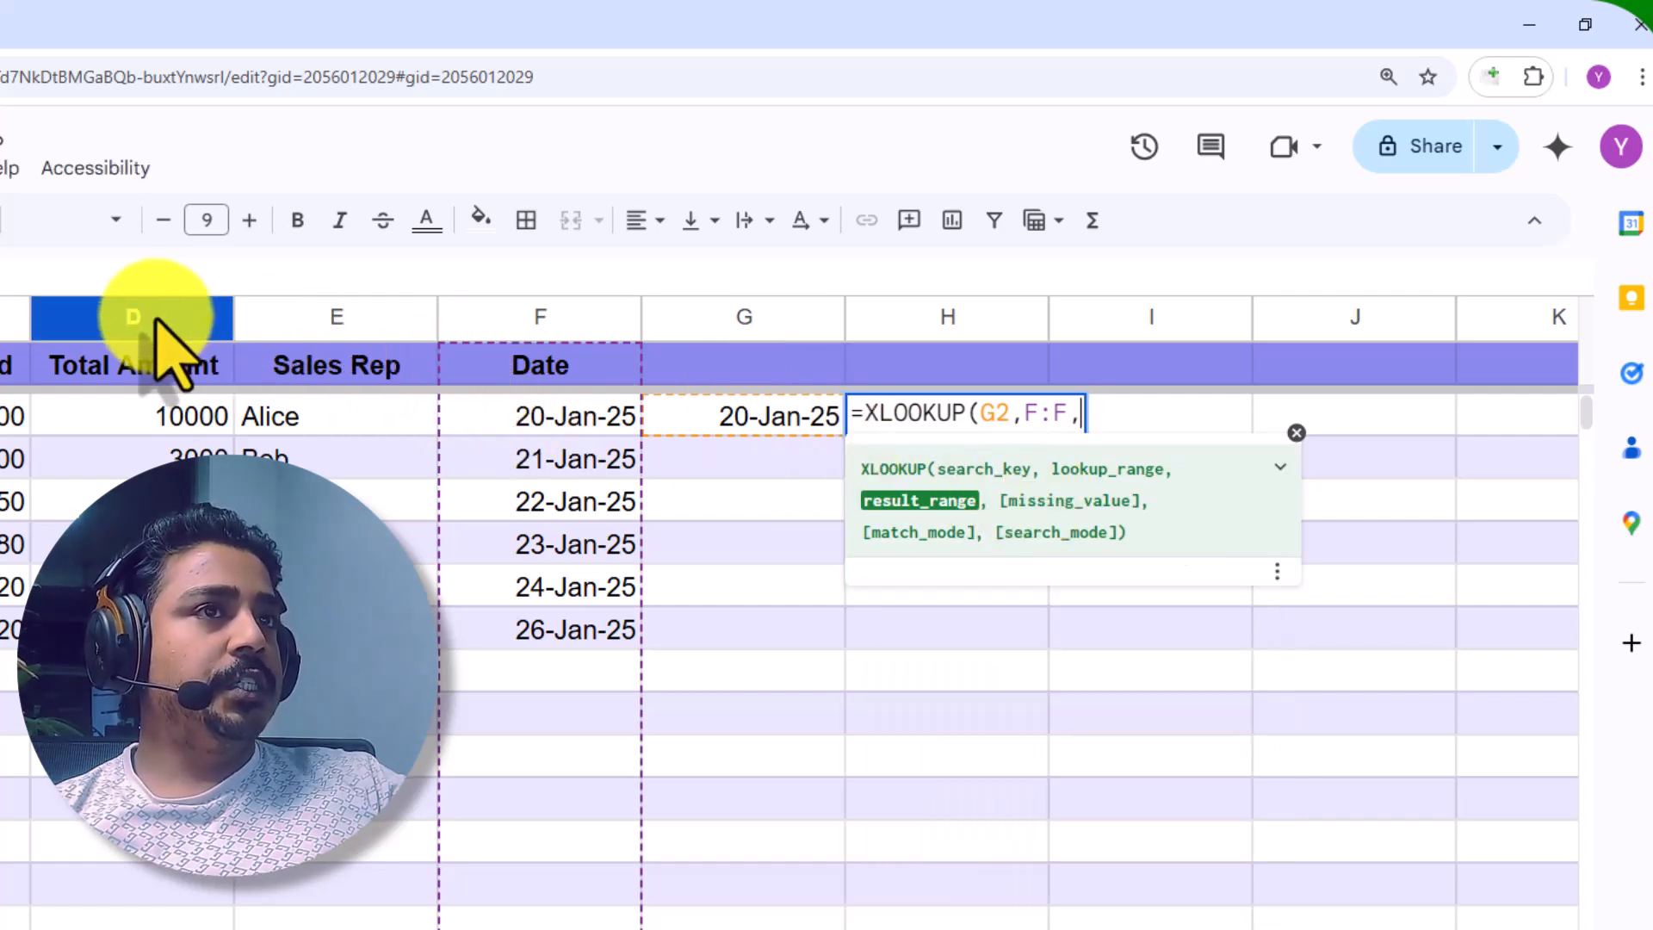
click(133, 317)
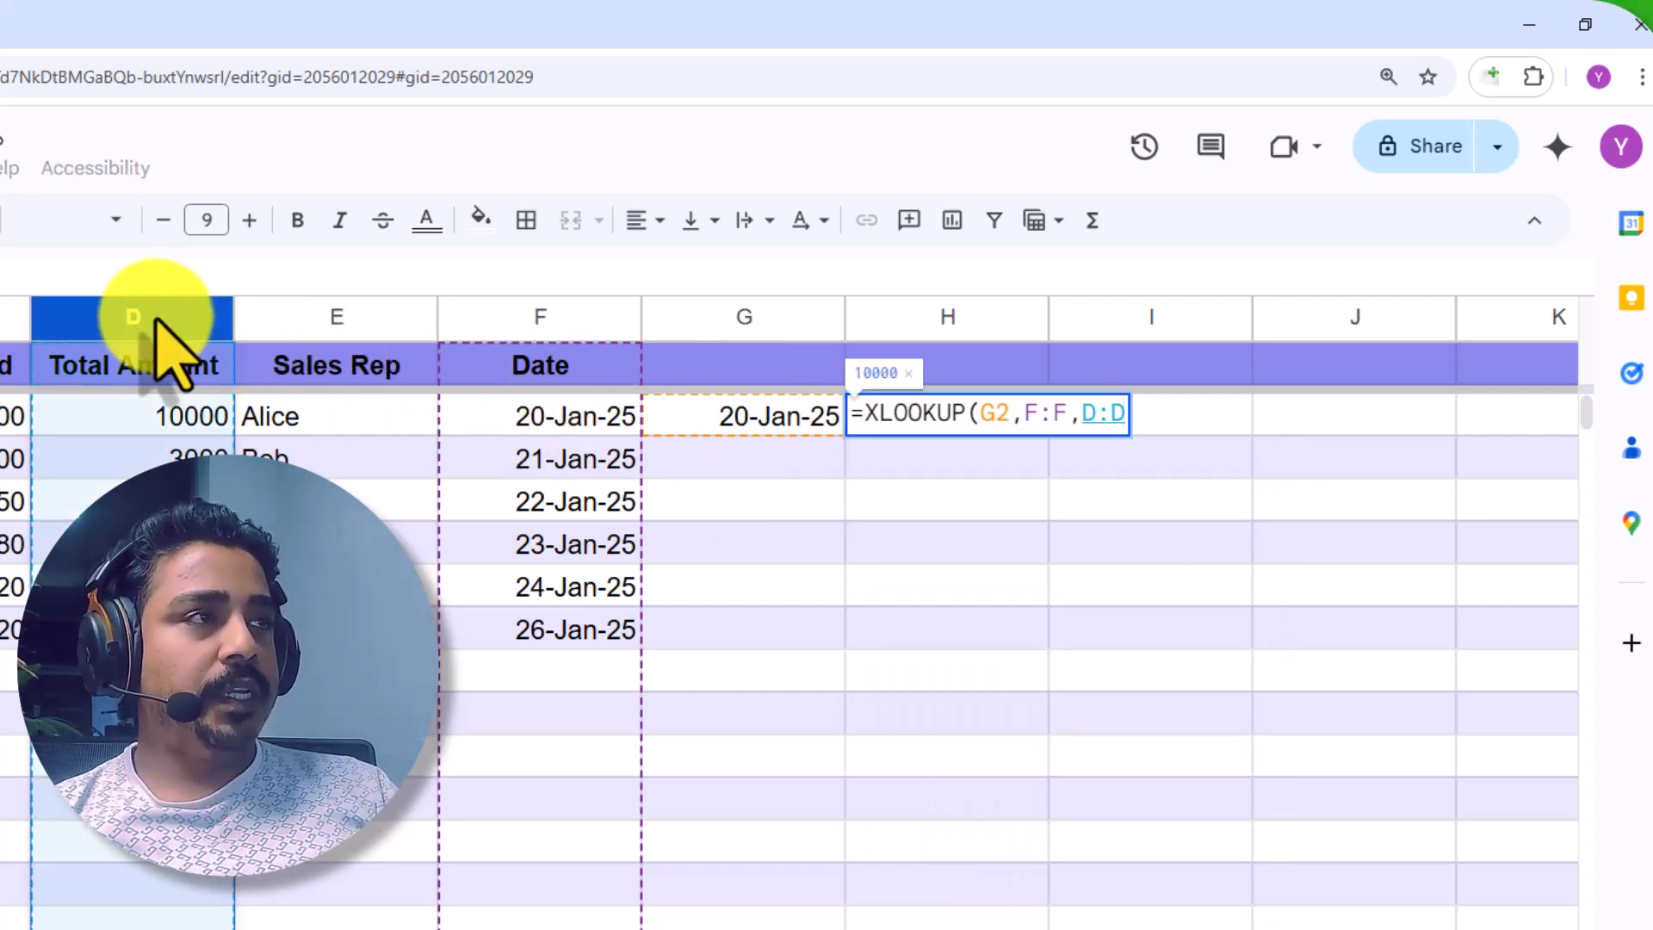
text())
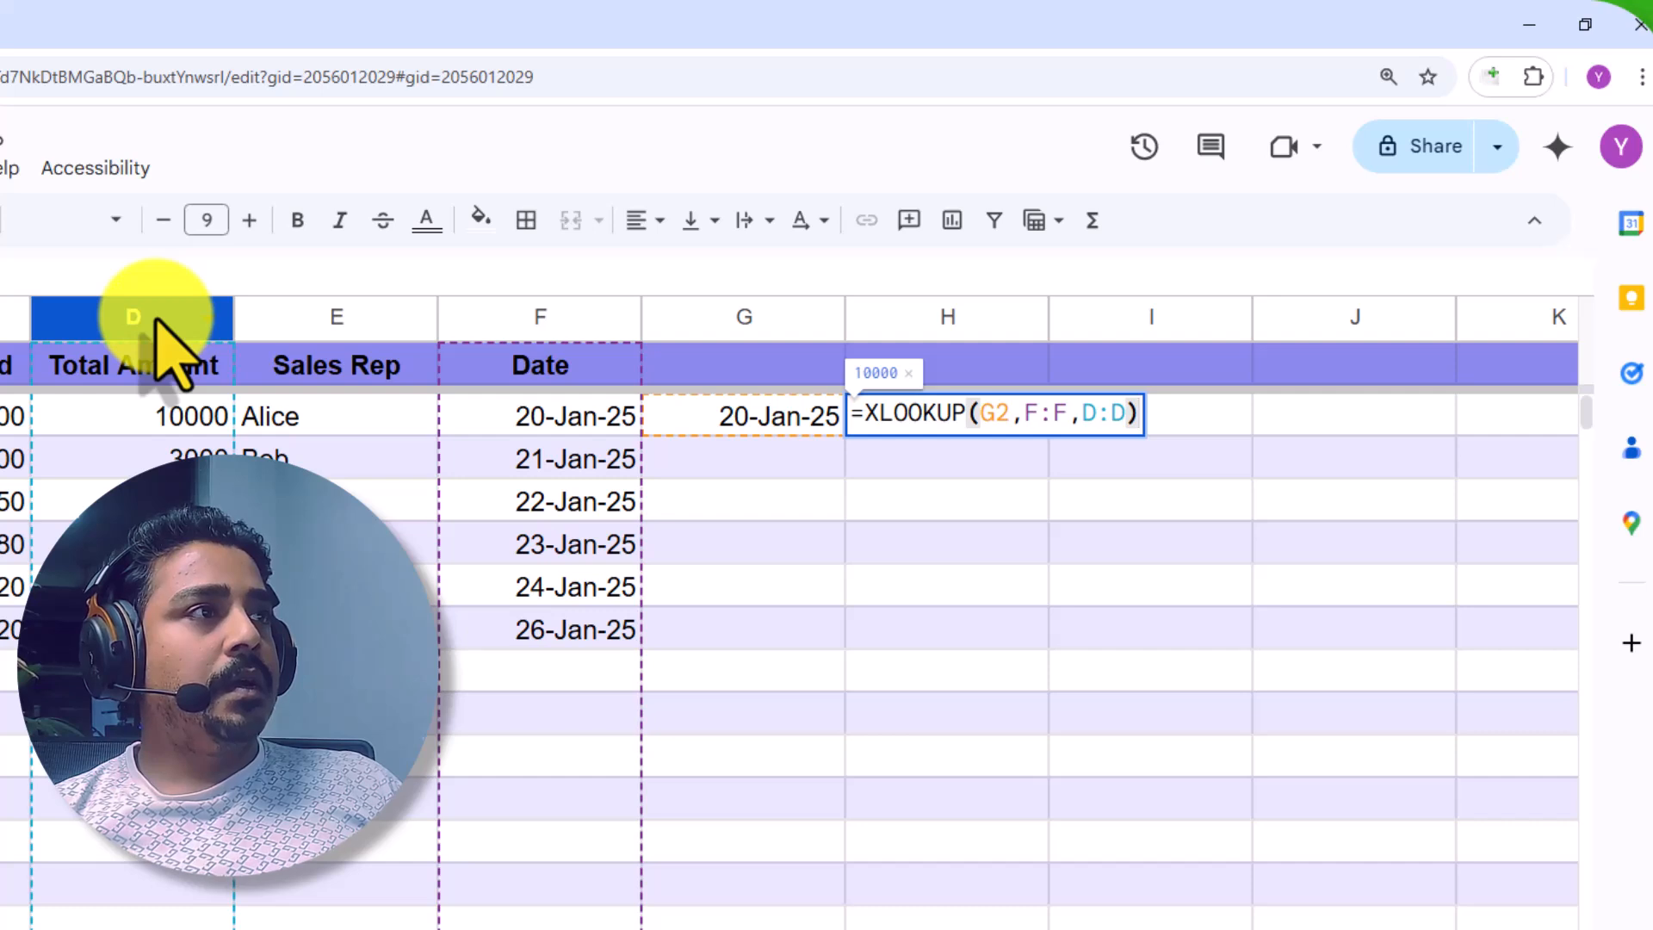
key(Return)
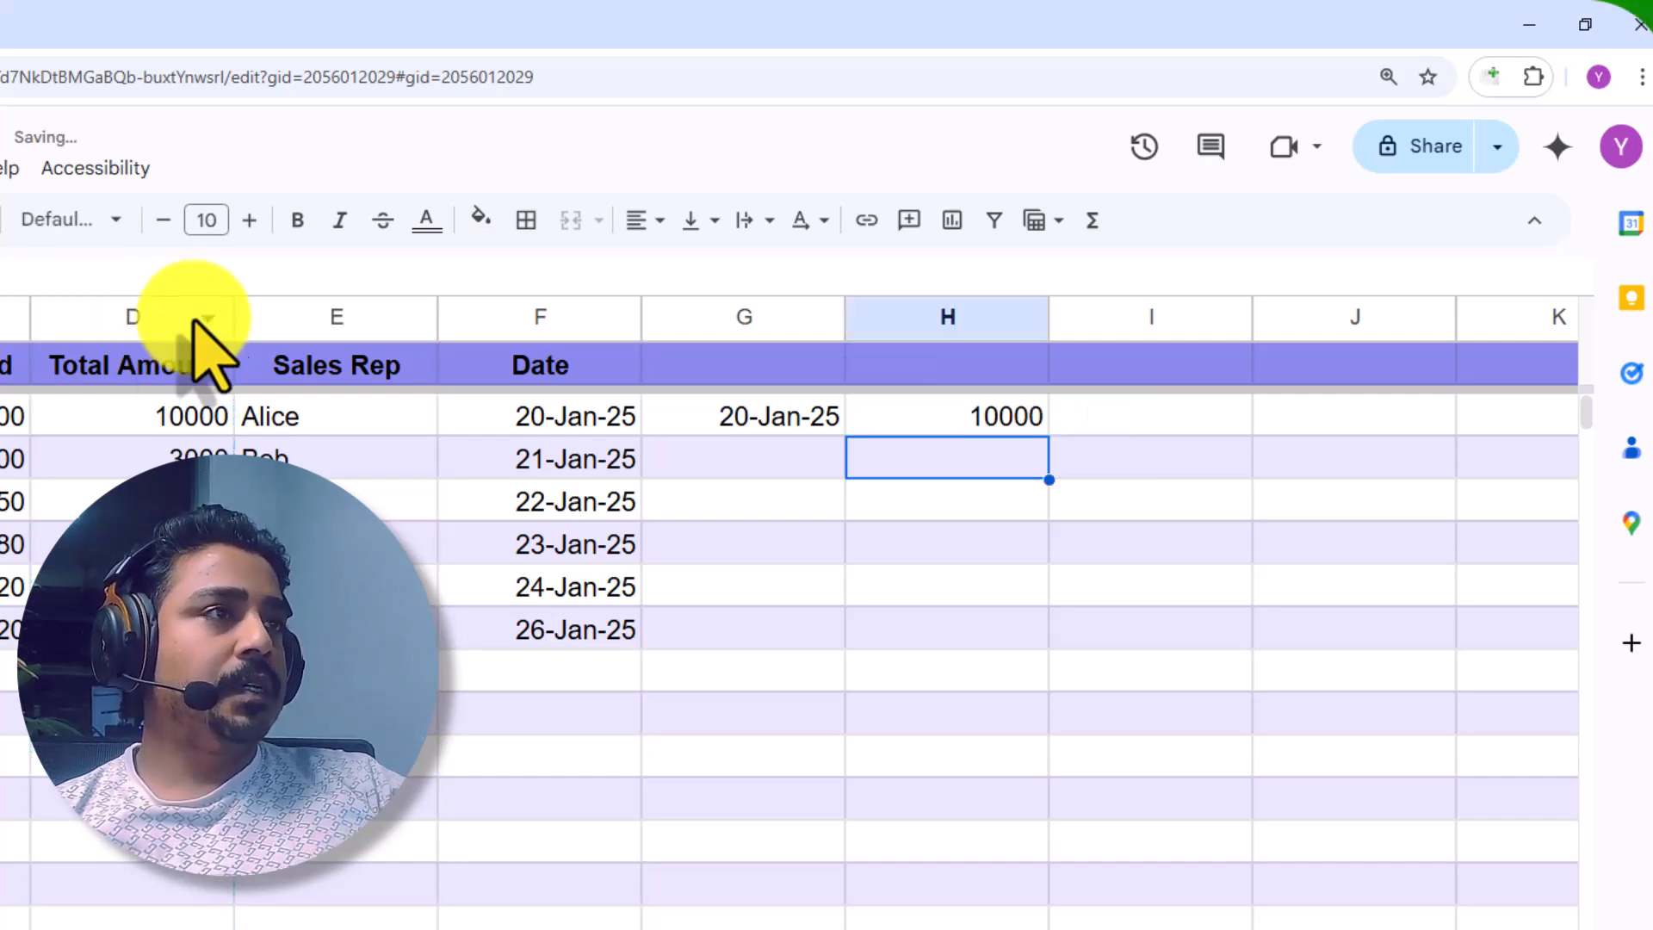
Search the sheet for 20-Jan-25 and compare its matching date and Total Amount in row 2 with the H2 lookup.
click(818, 421)
key(ctrl+f)
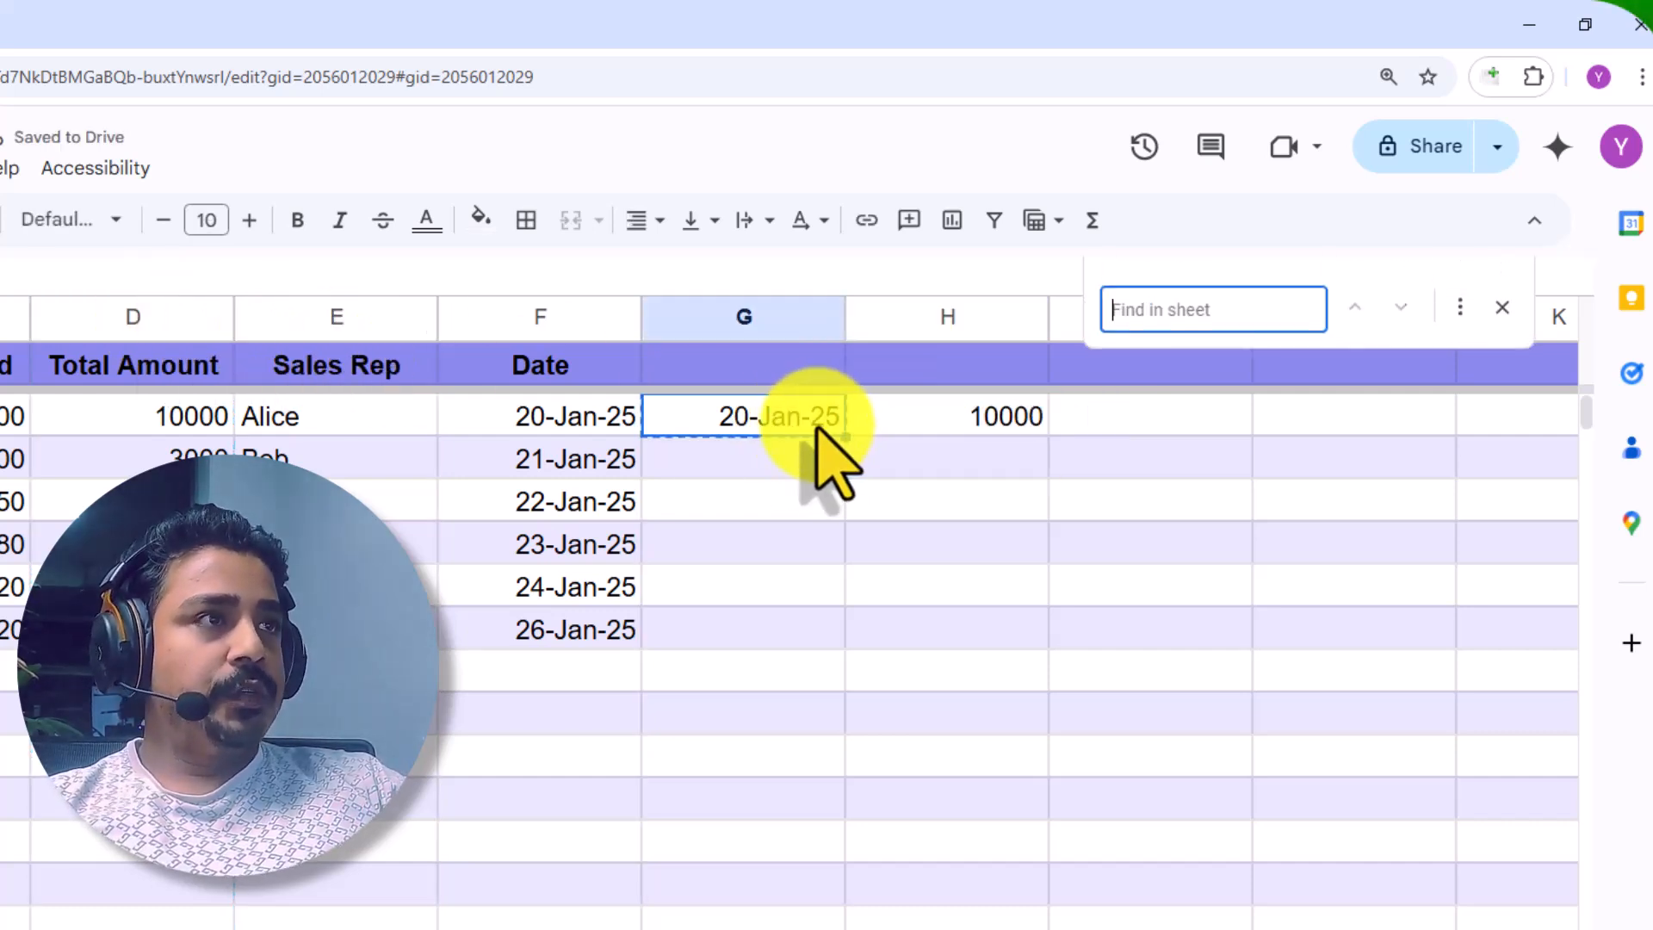
text(20-Jan-25)
click(544, 428)
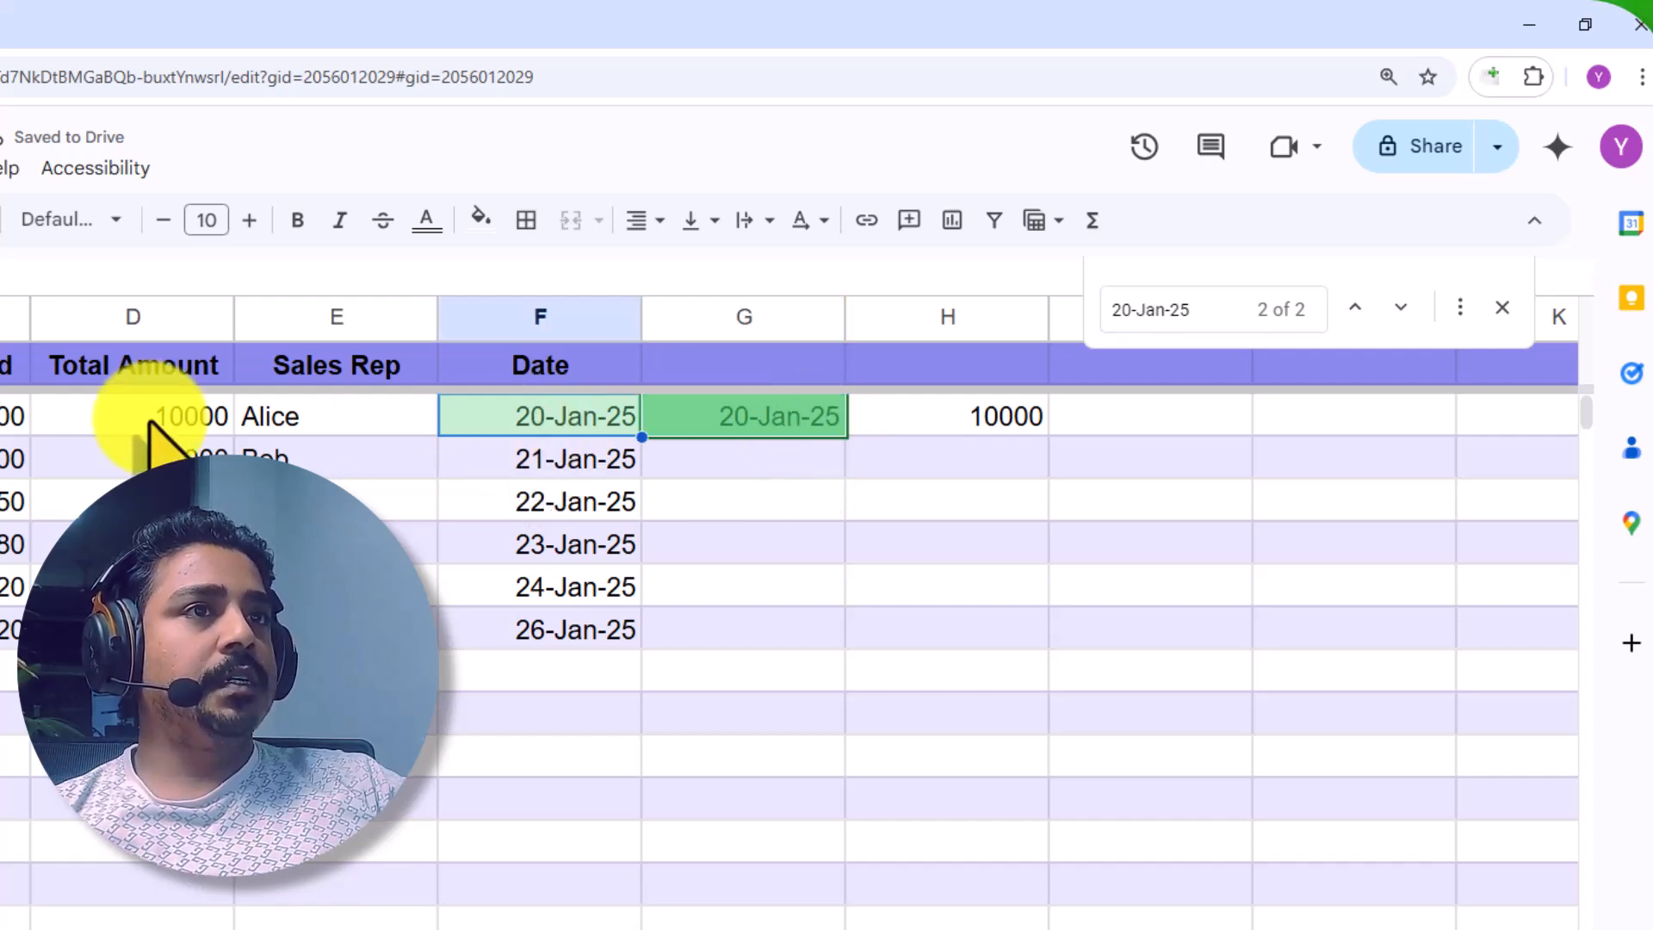
click(176, 320)
click(172, 418)
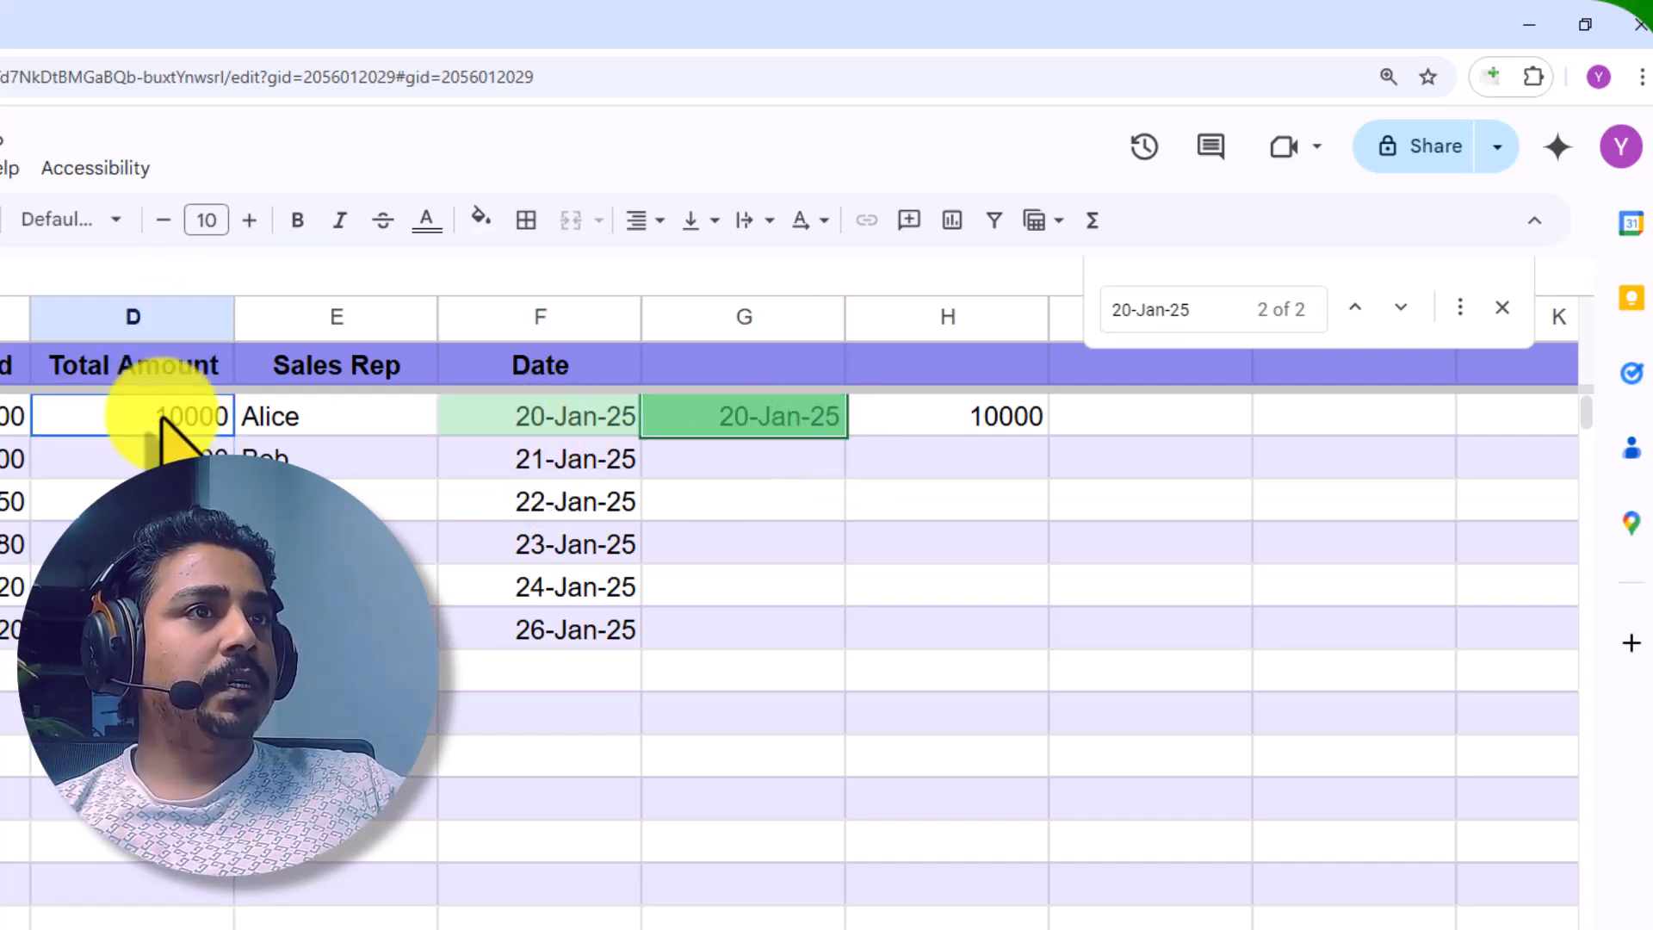
click(981, 416)
click(785, 419)
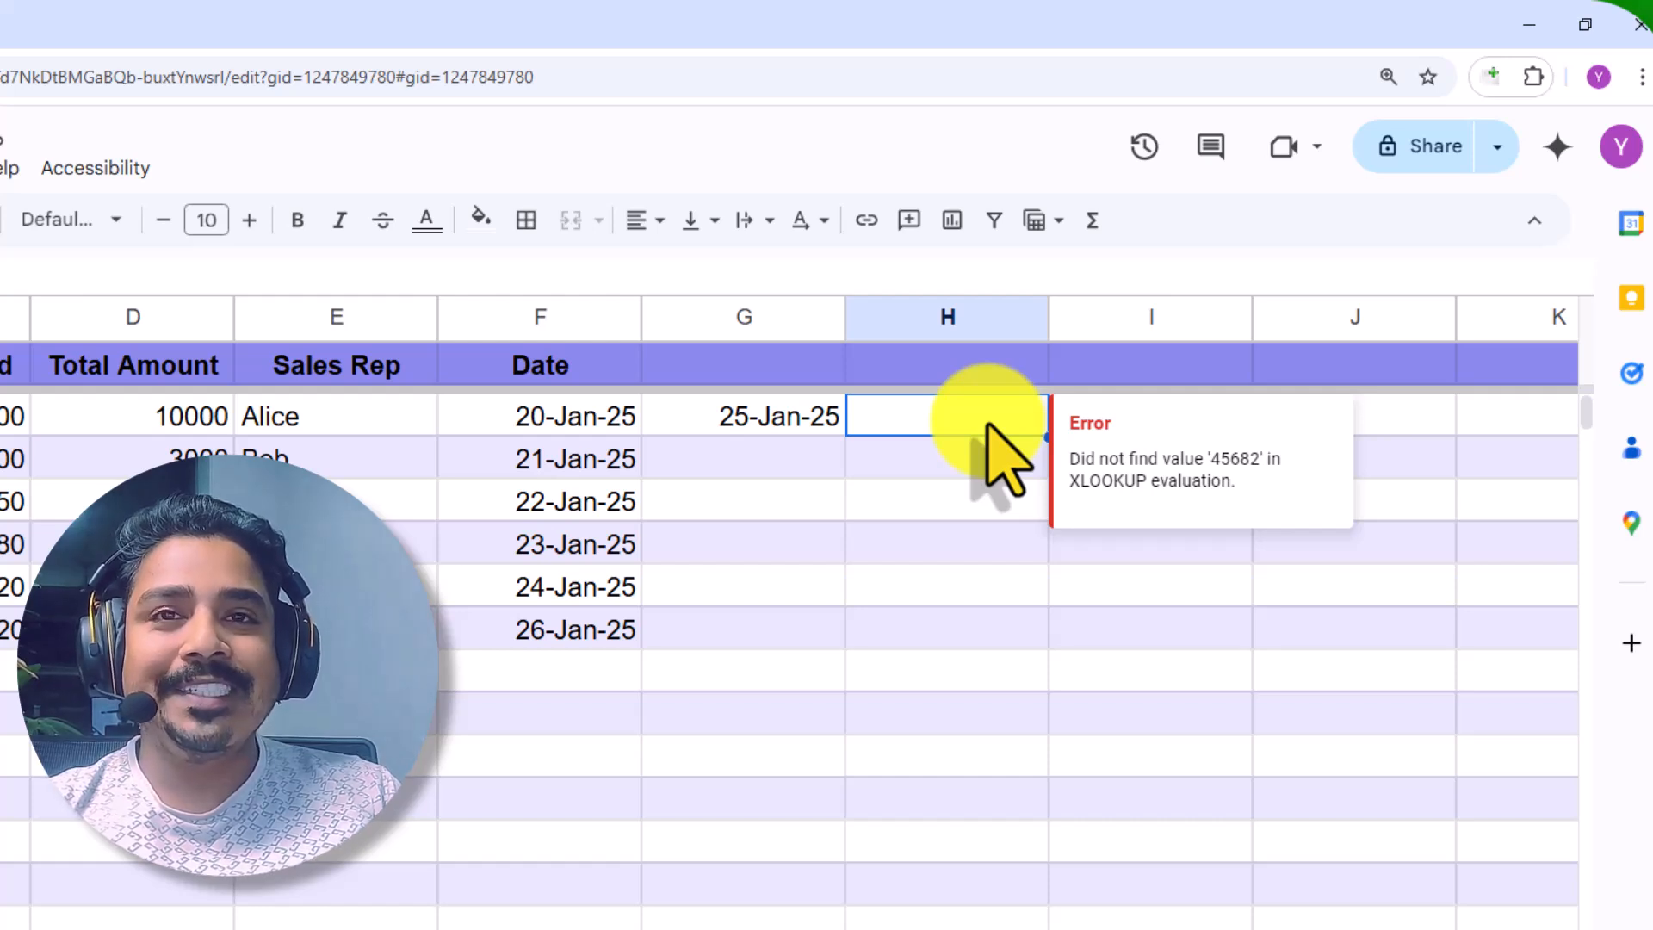
Look up the 25-Jan-25 date from G2 against the Date column by entering =XLOOKUP(G2,F:F,D:D) in H2.
text(=x)
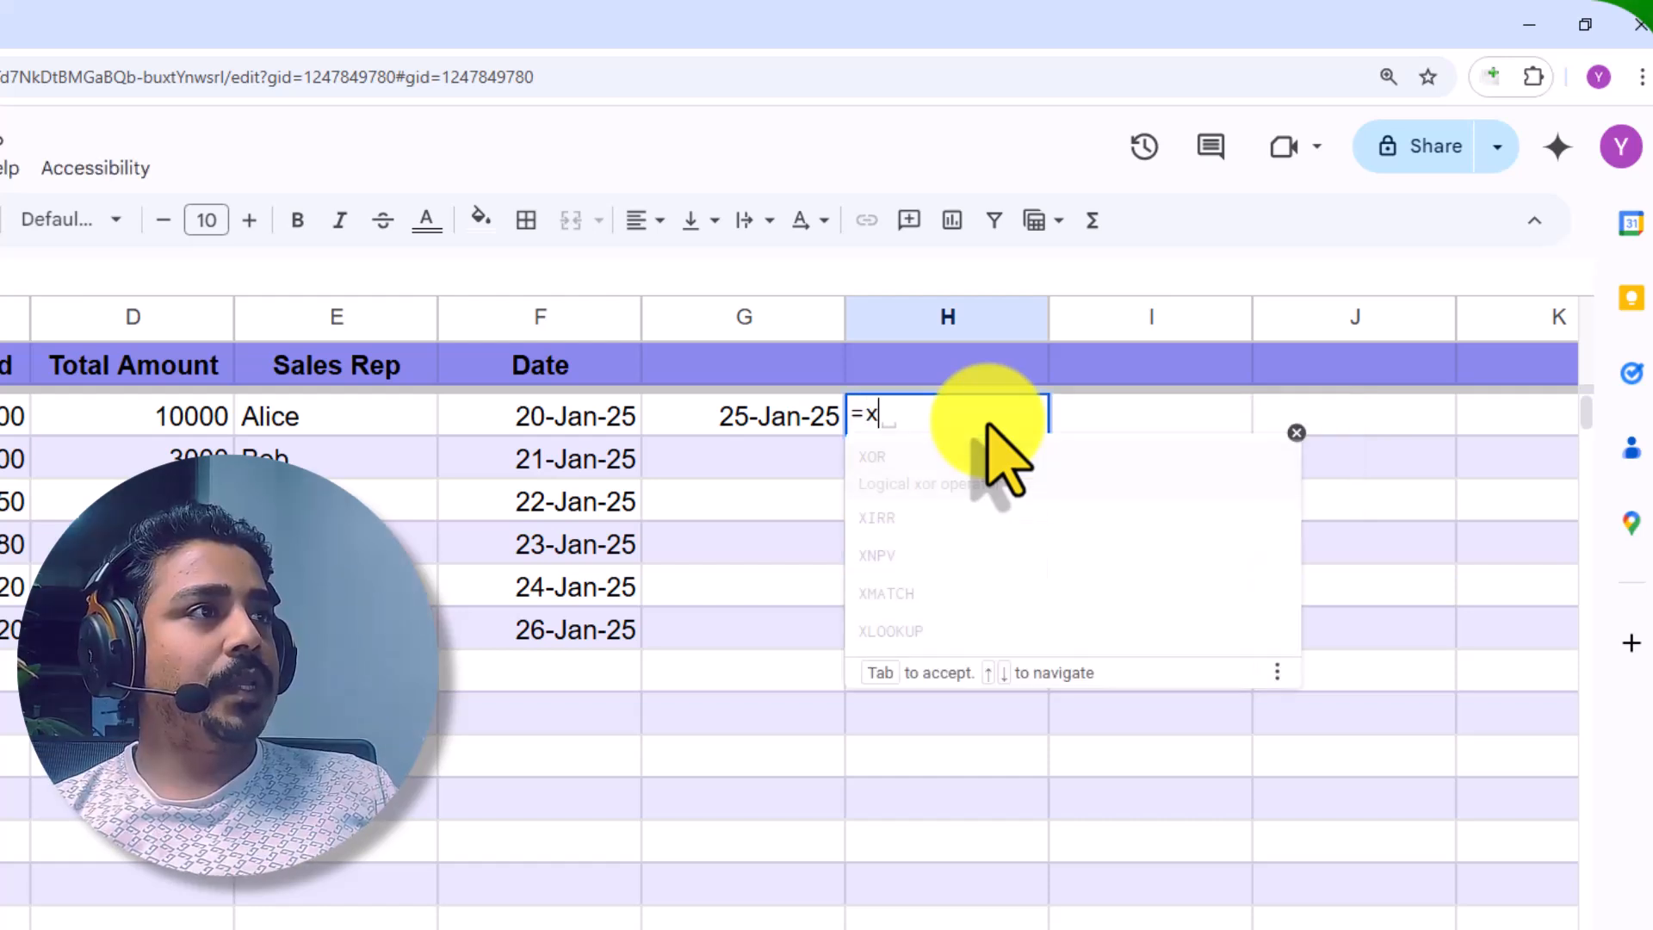
text(loo)
key(Tab)
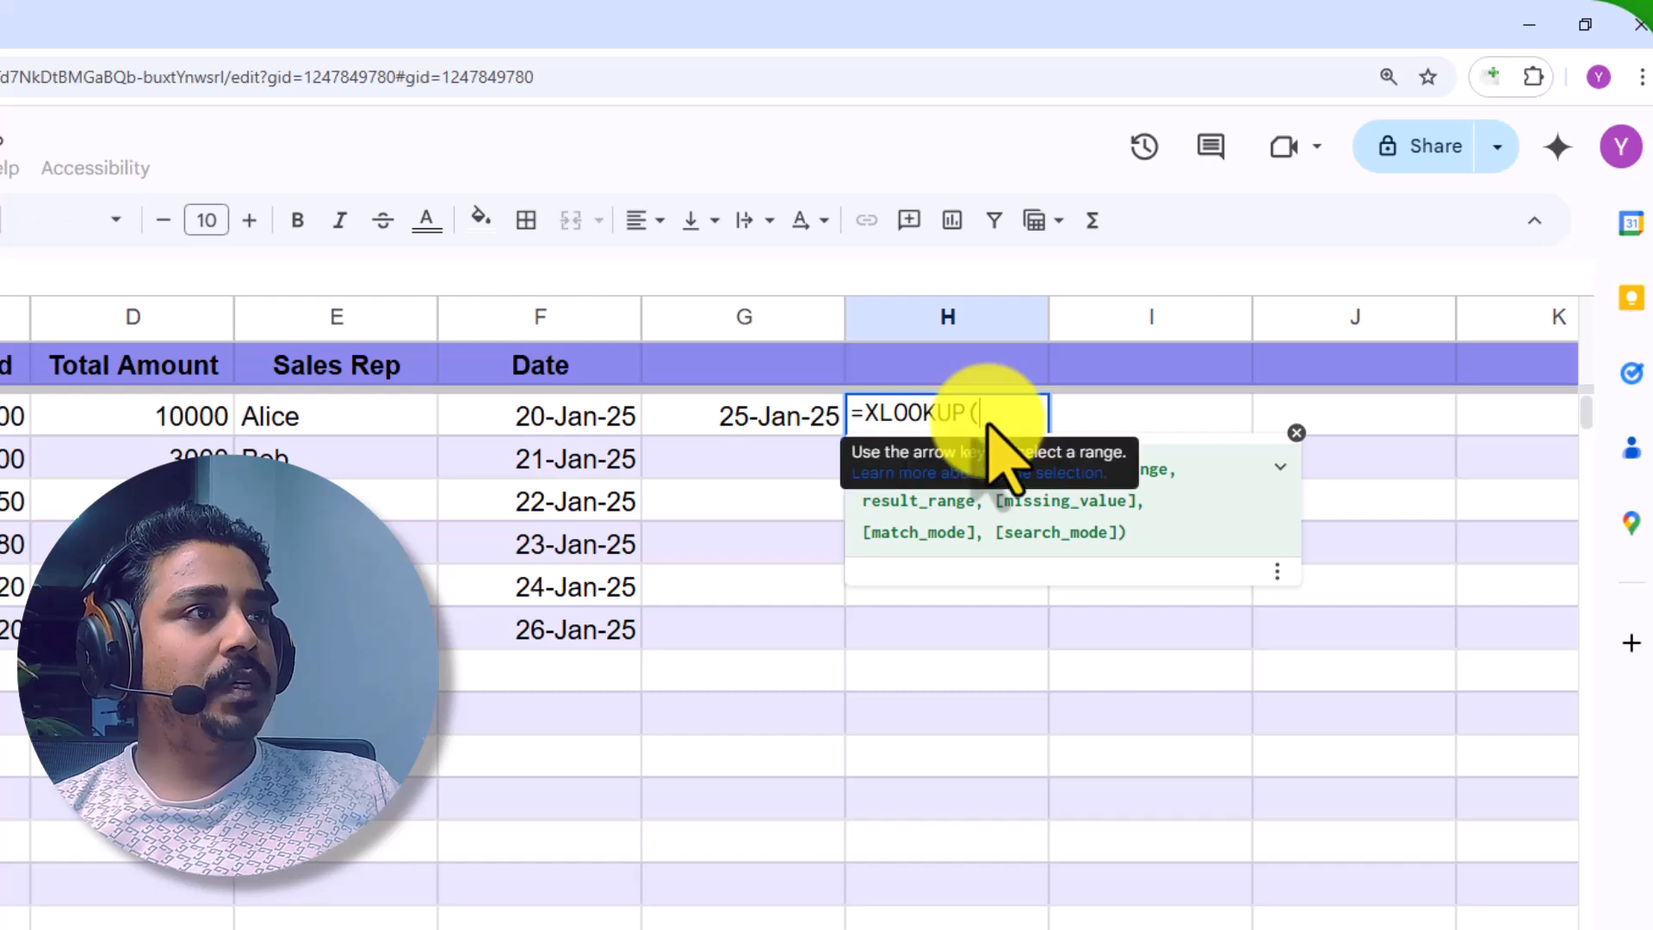
click(775, 420)
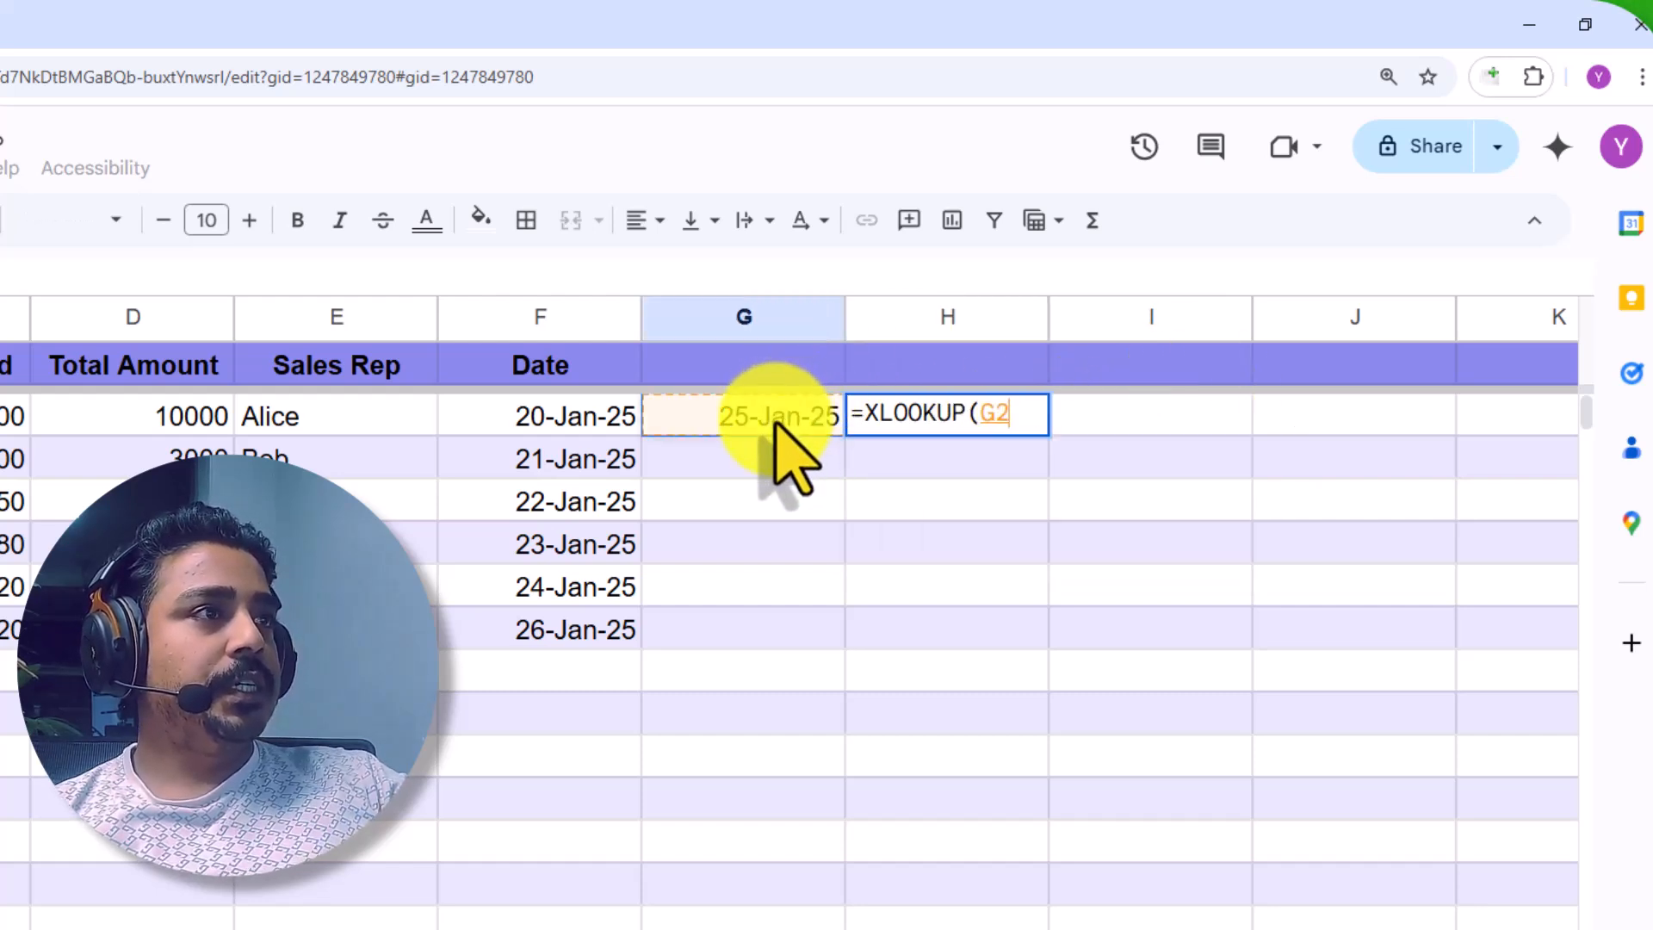
text(,)
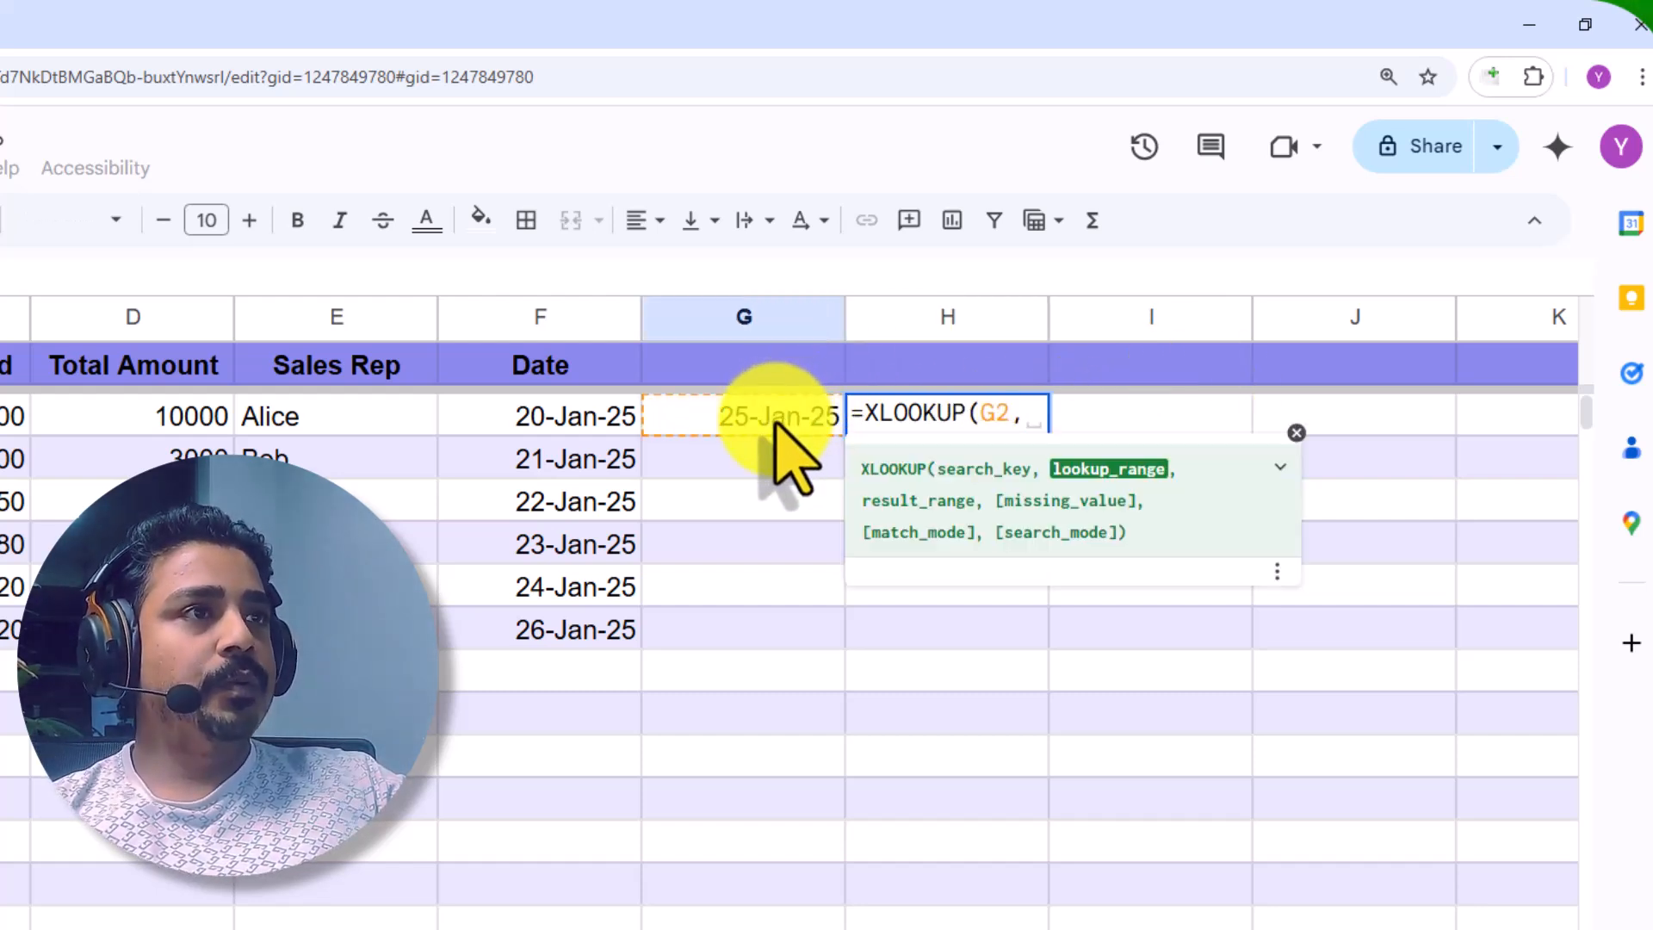
click(538, 317)
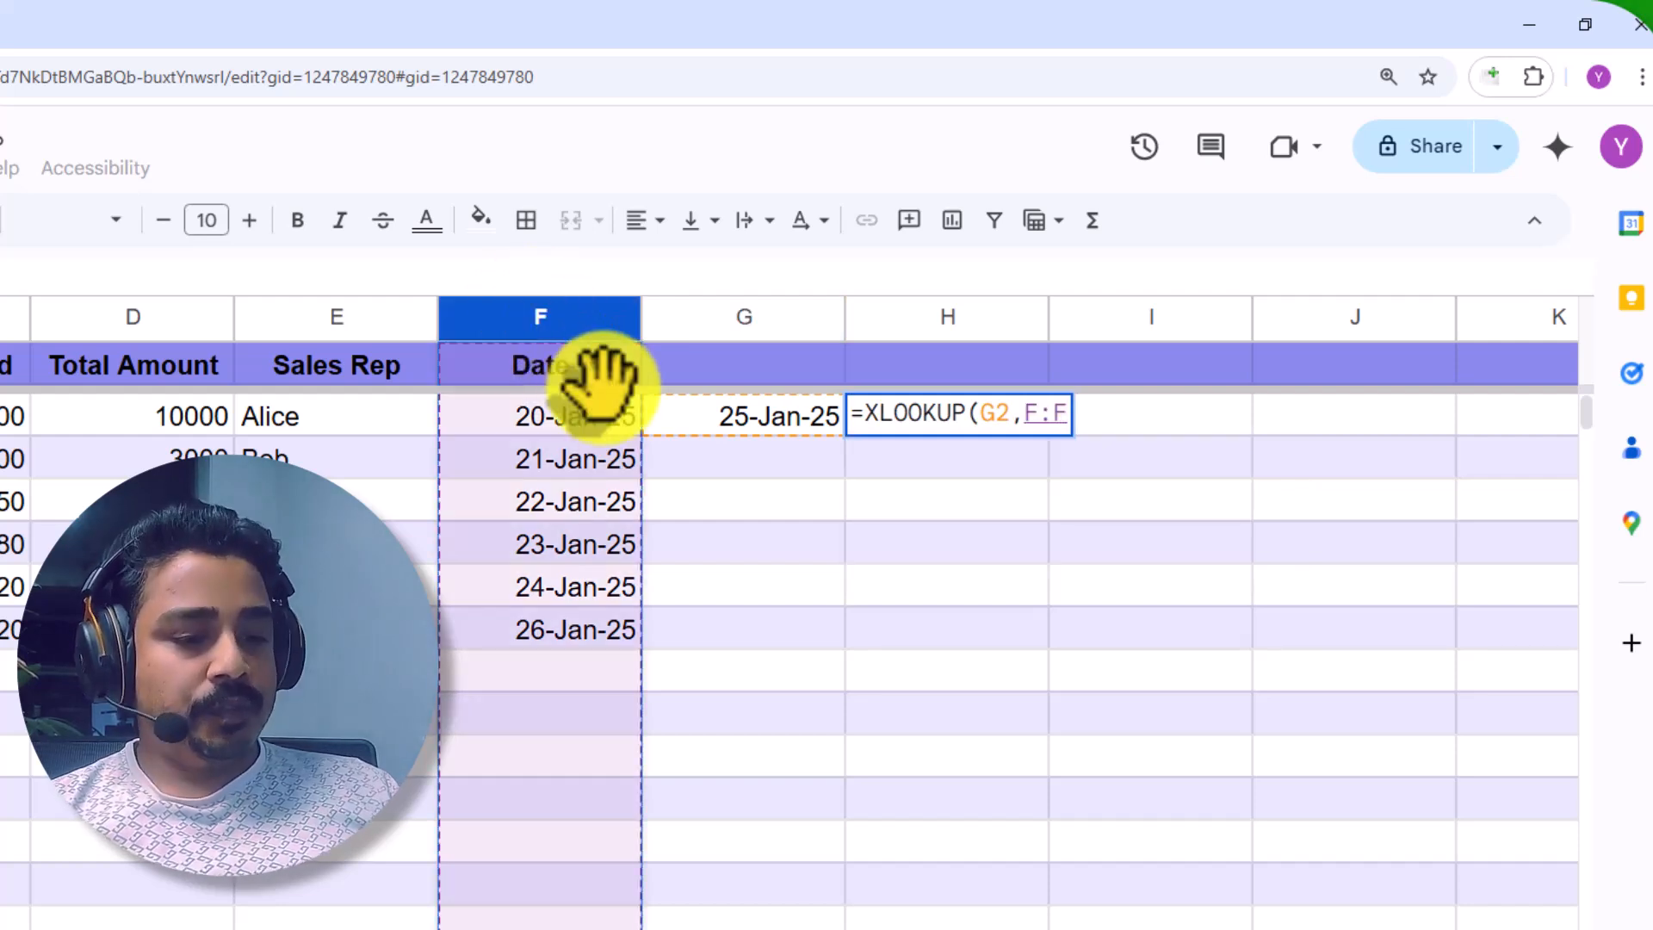
text(,)
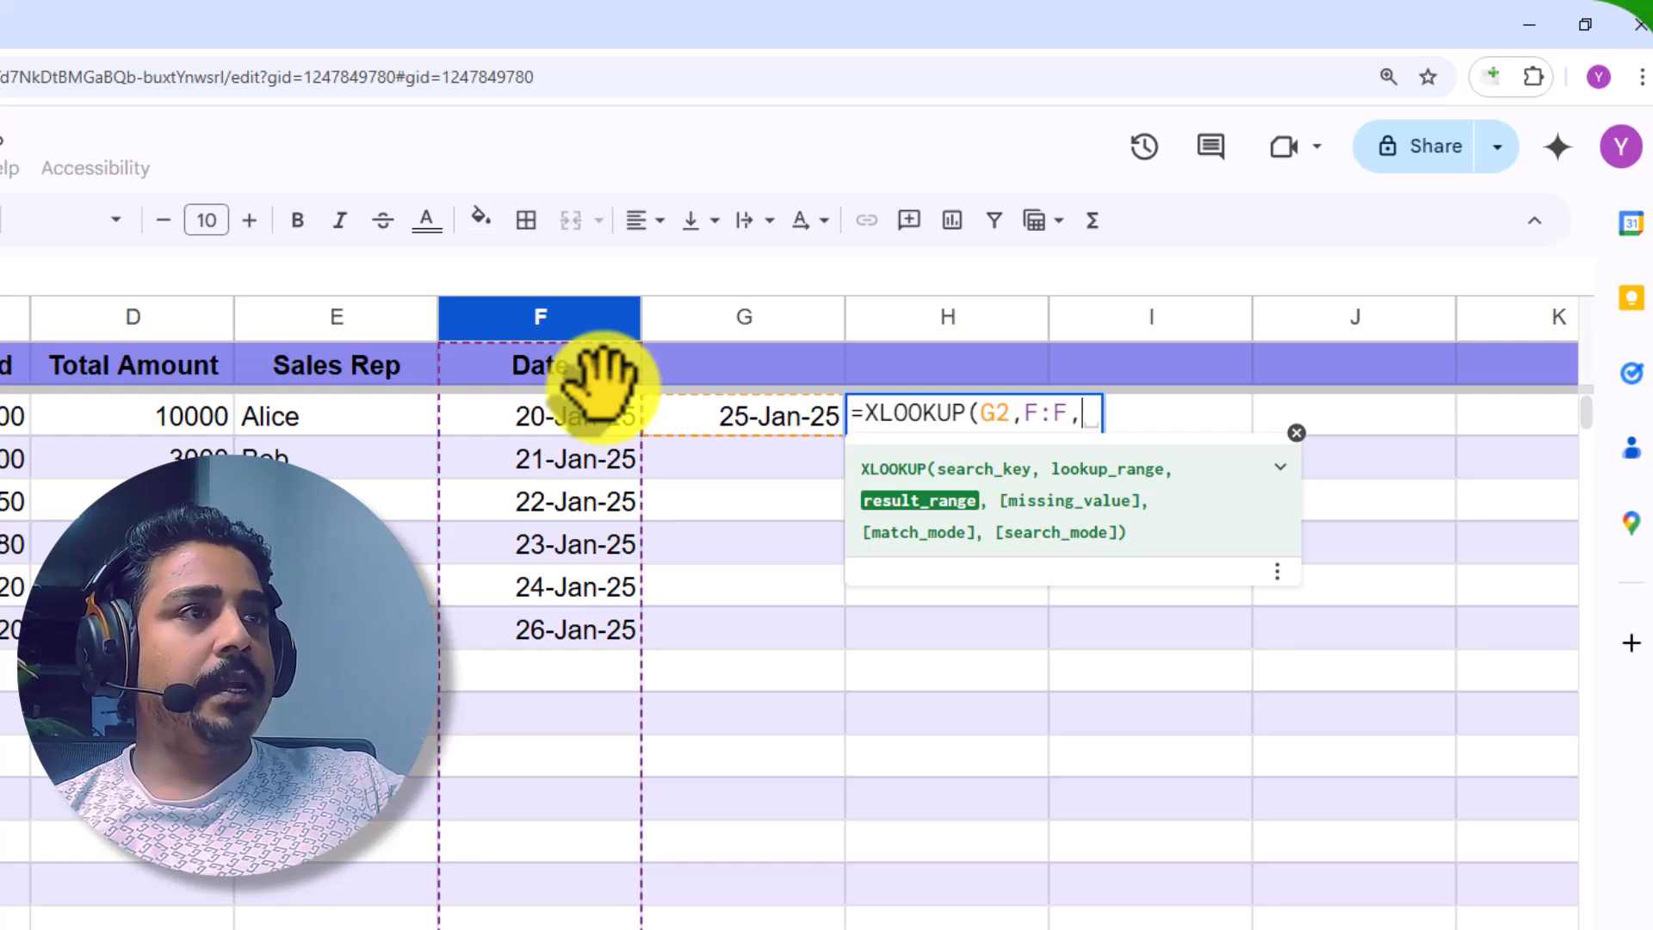
click(131, 319)
key(Return)
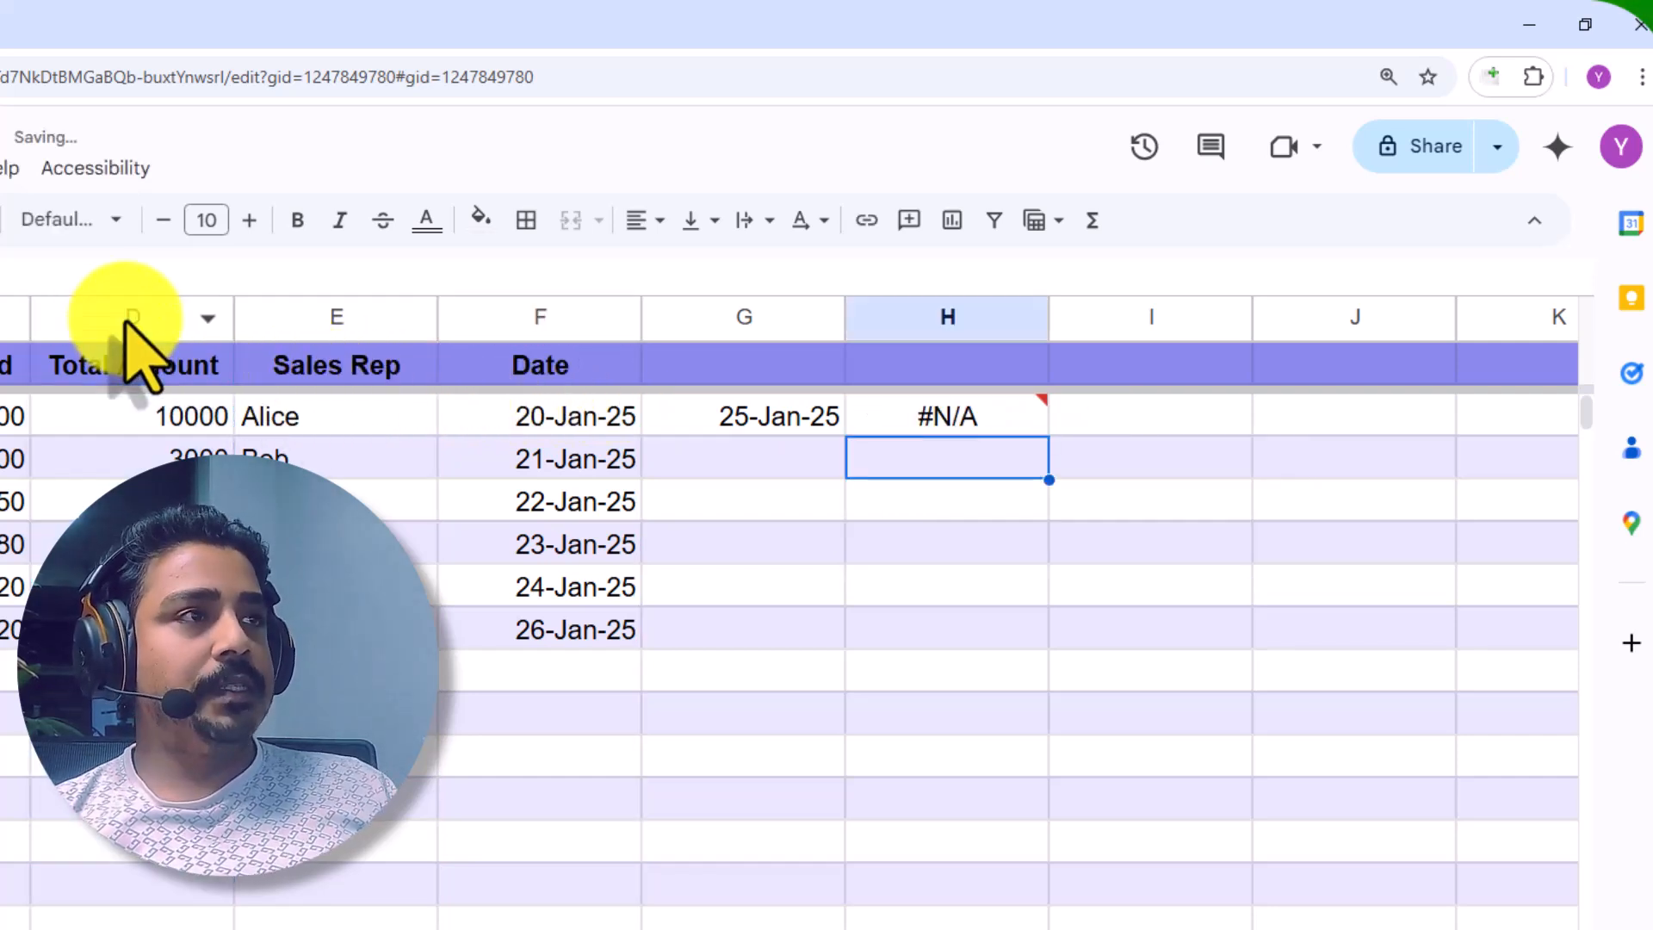
Check the H2 error against the dates in column F and add "NOT AVAILABLE" as the XLOOKUP formula's missing value.
mouse_move(930, 424)
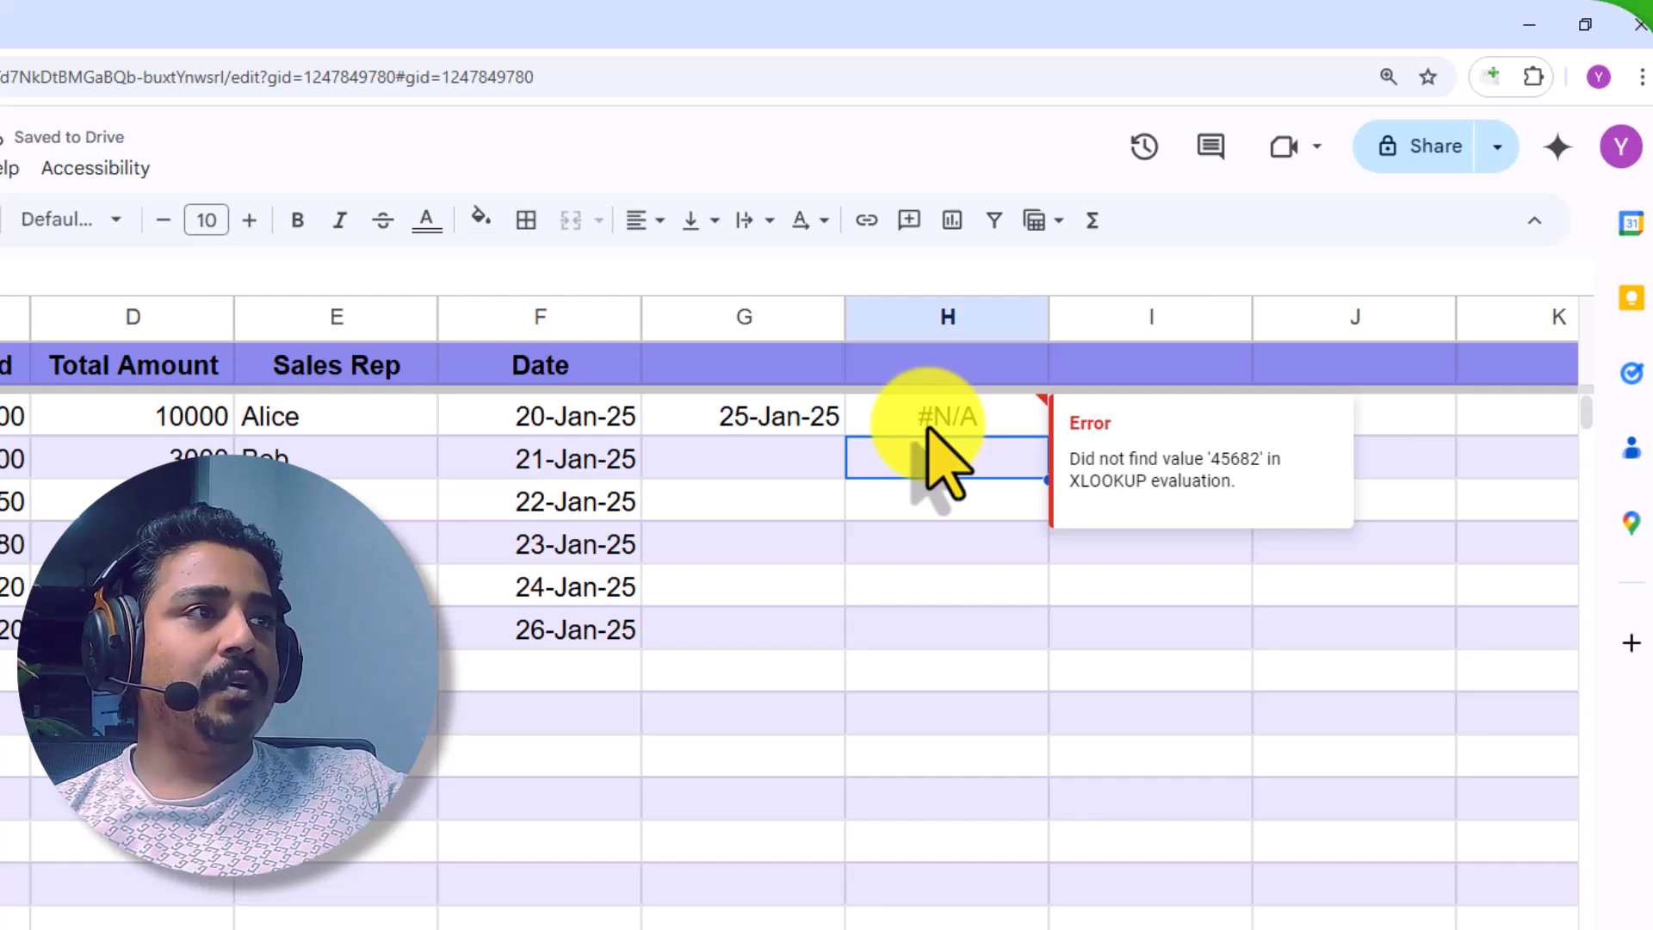
click(561, 320)
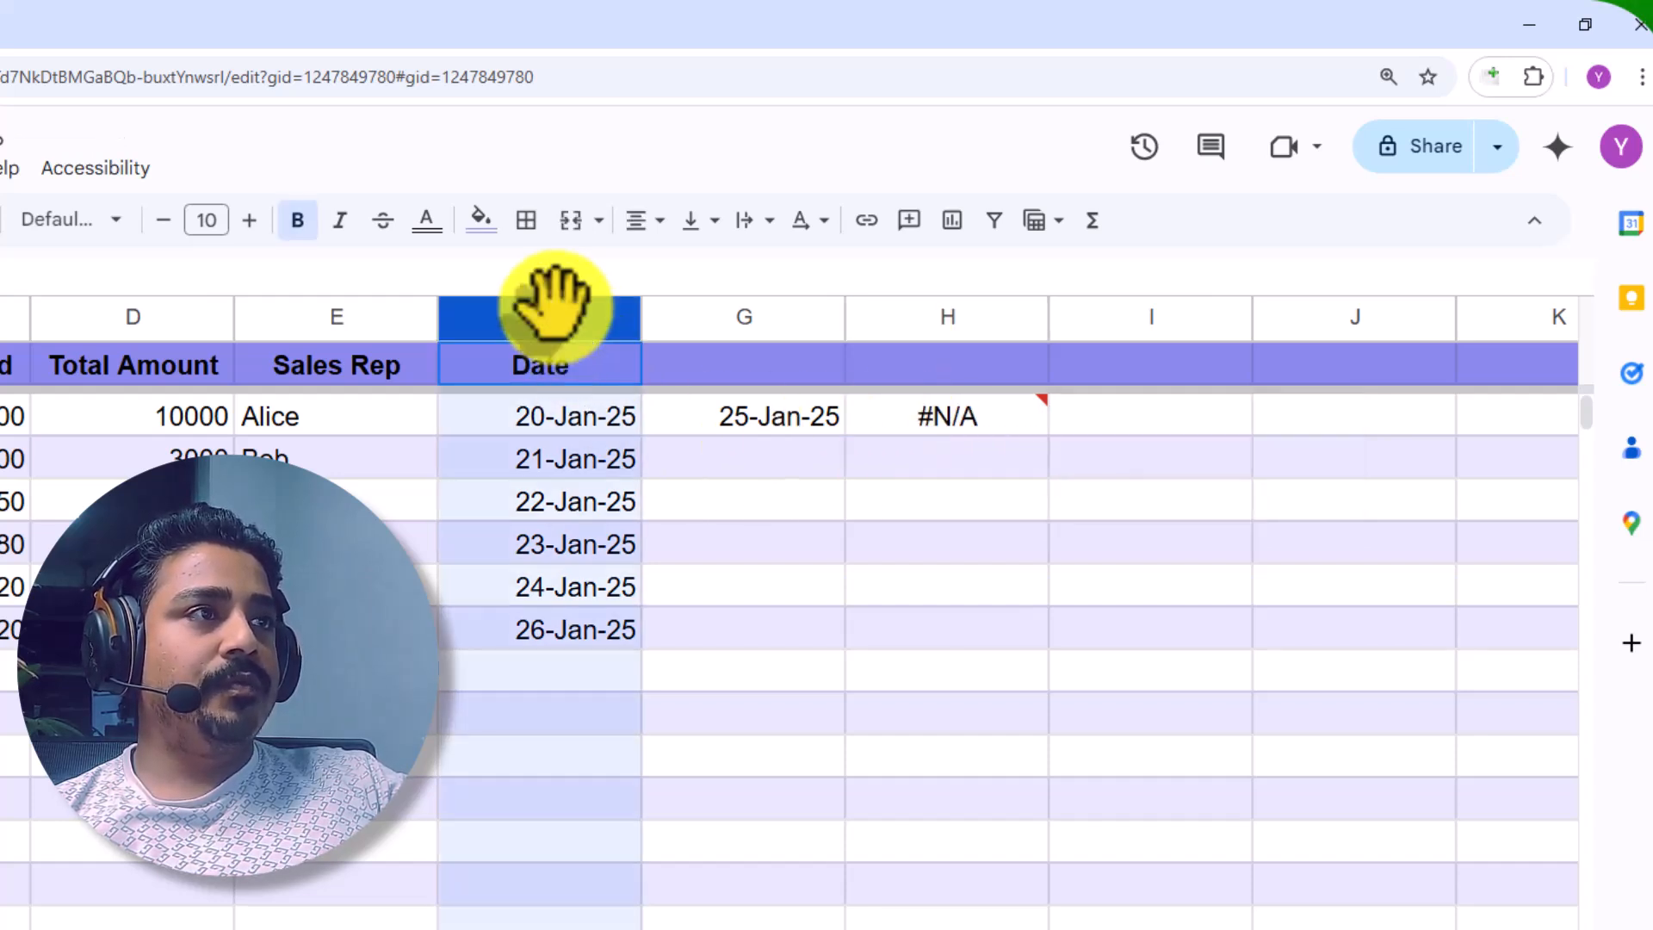
drag(561, 420, 581, 618)
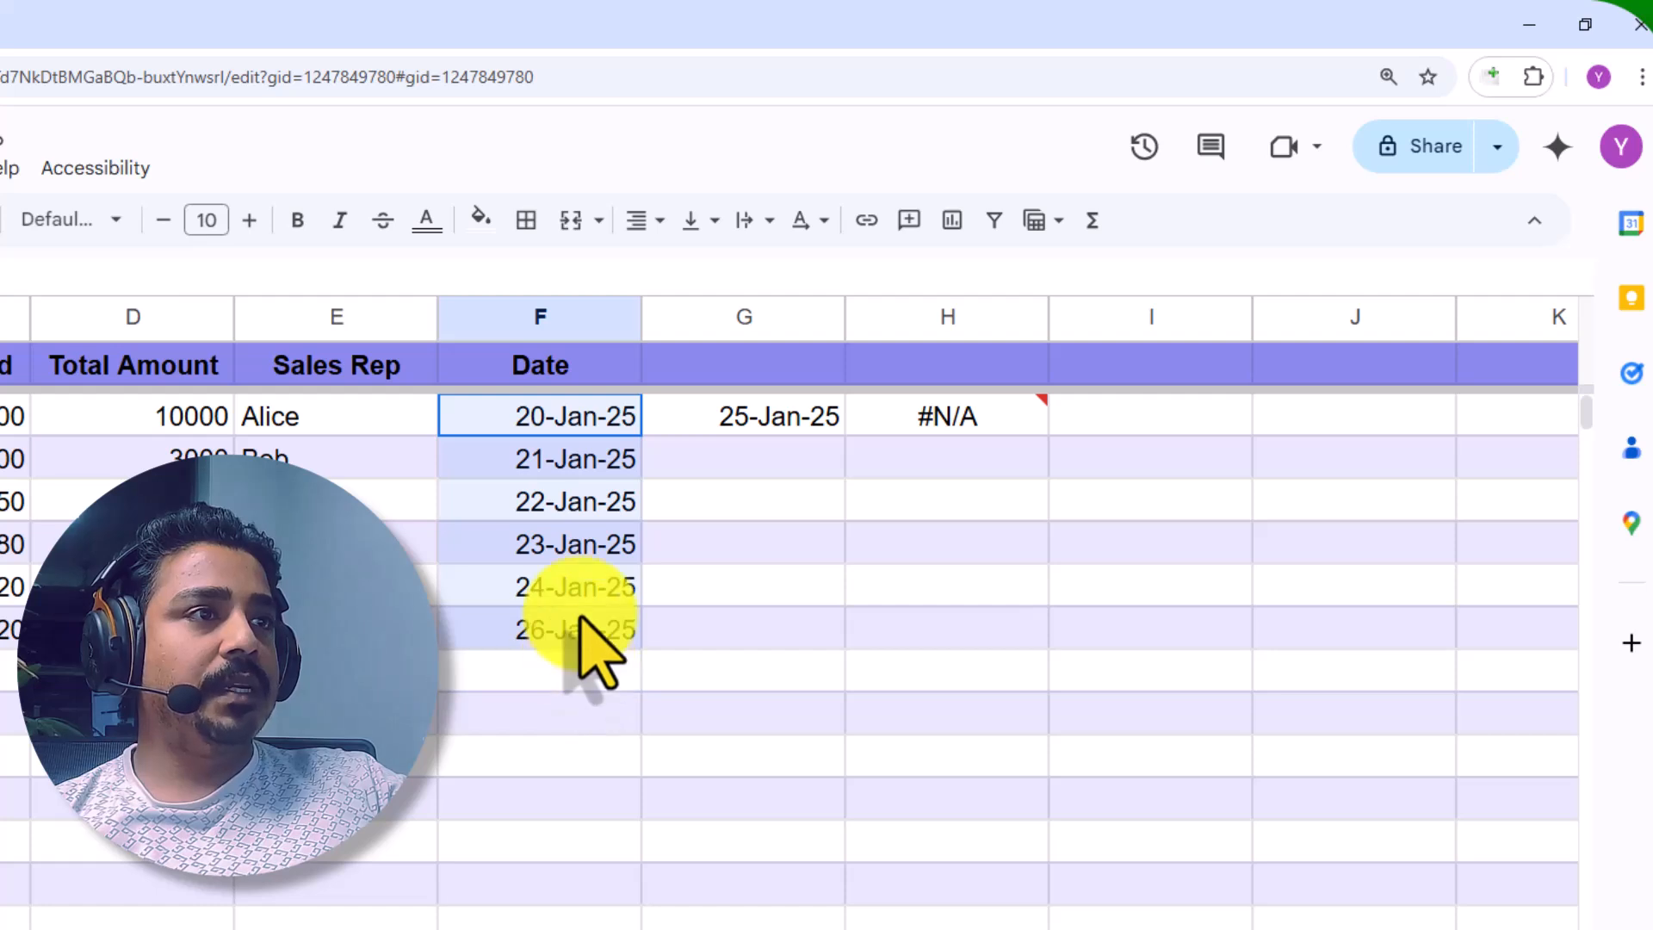
click(916, 424)
double_click(915, 424)
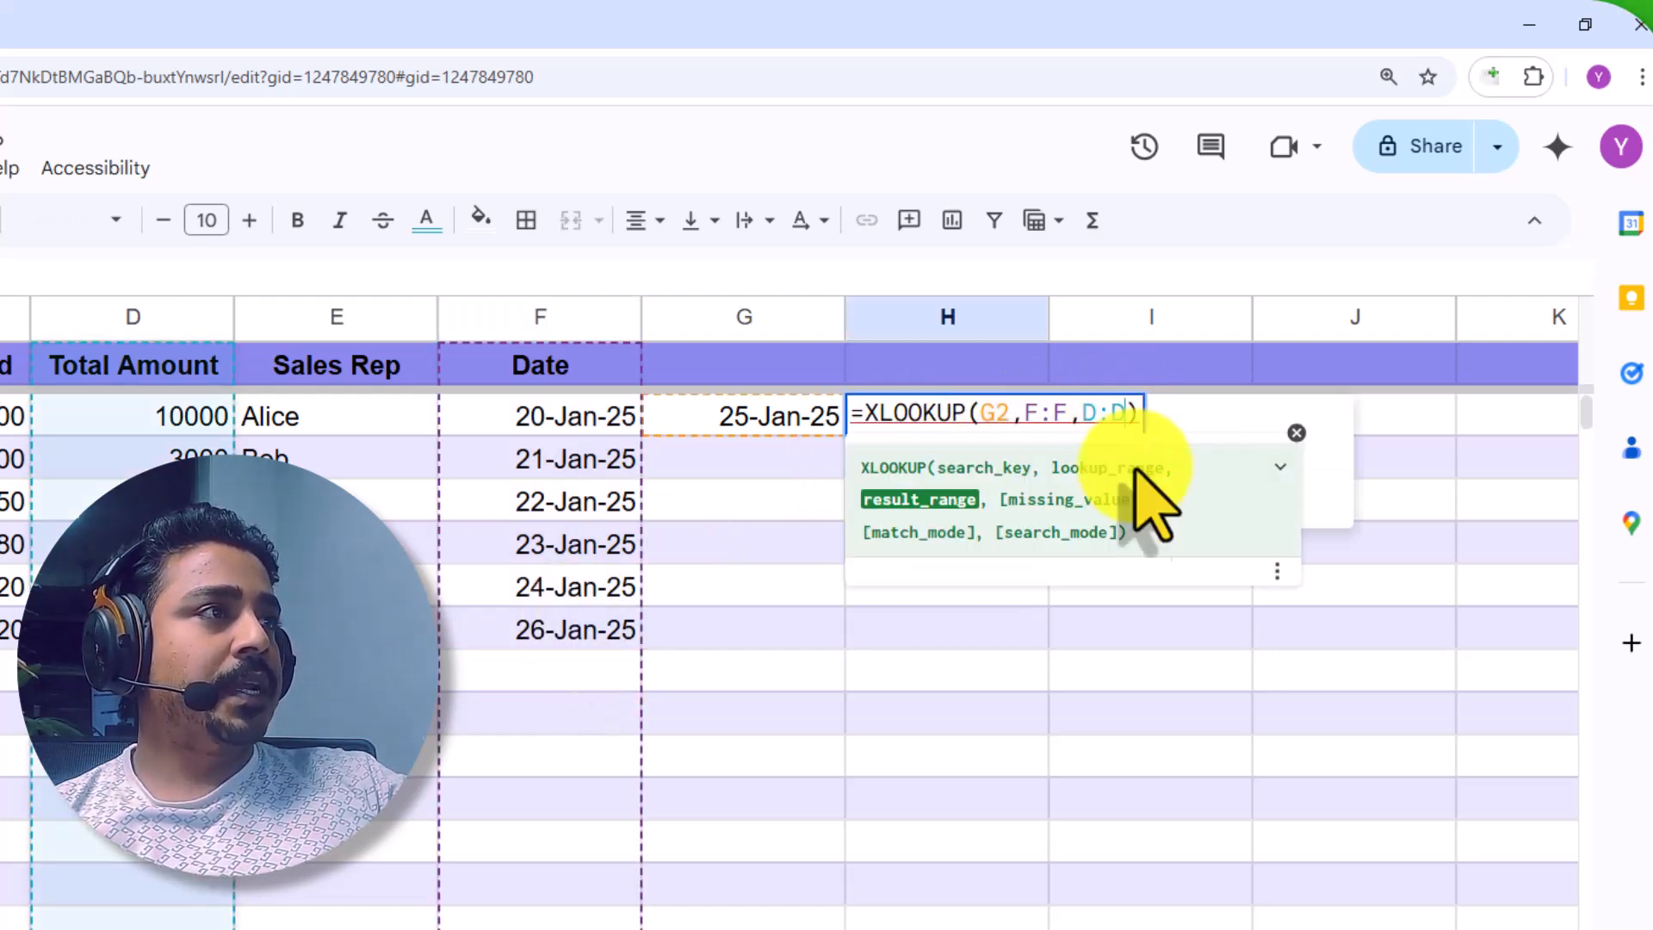
text(,)
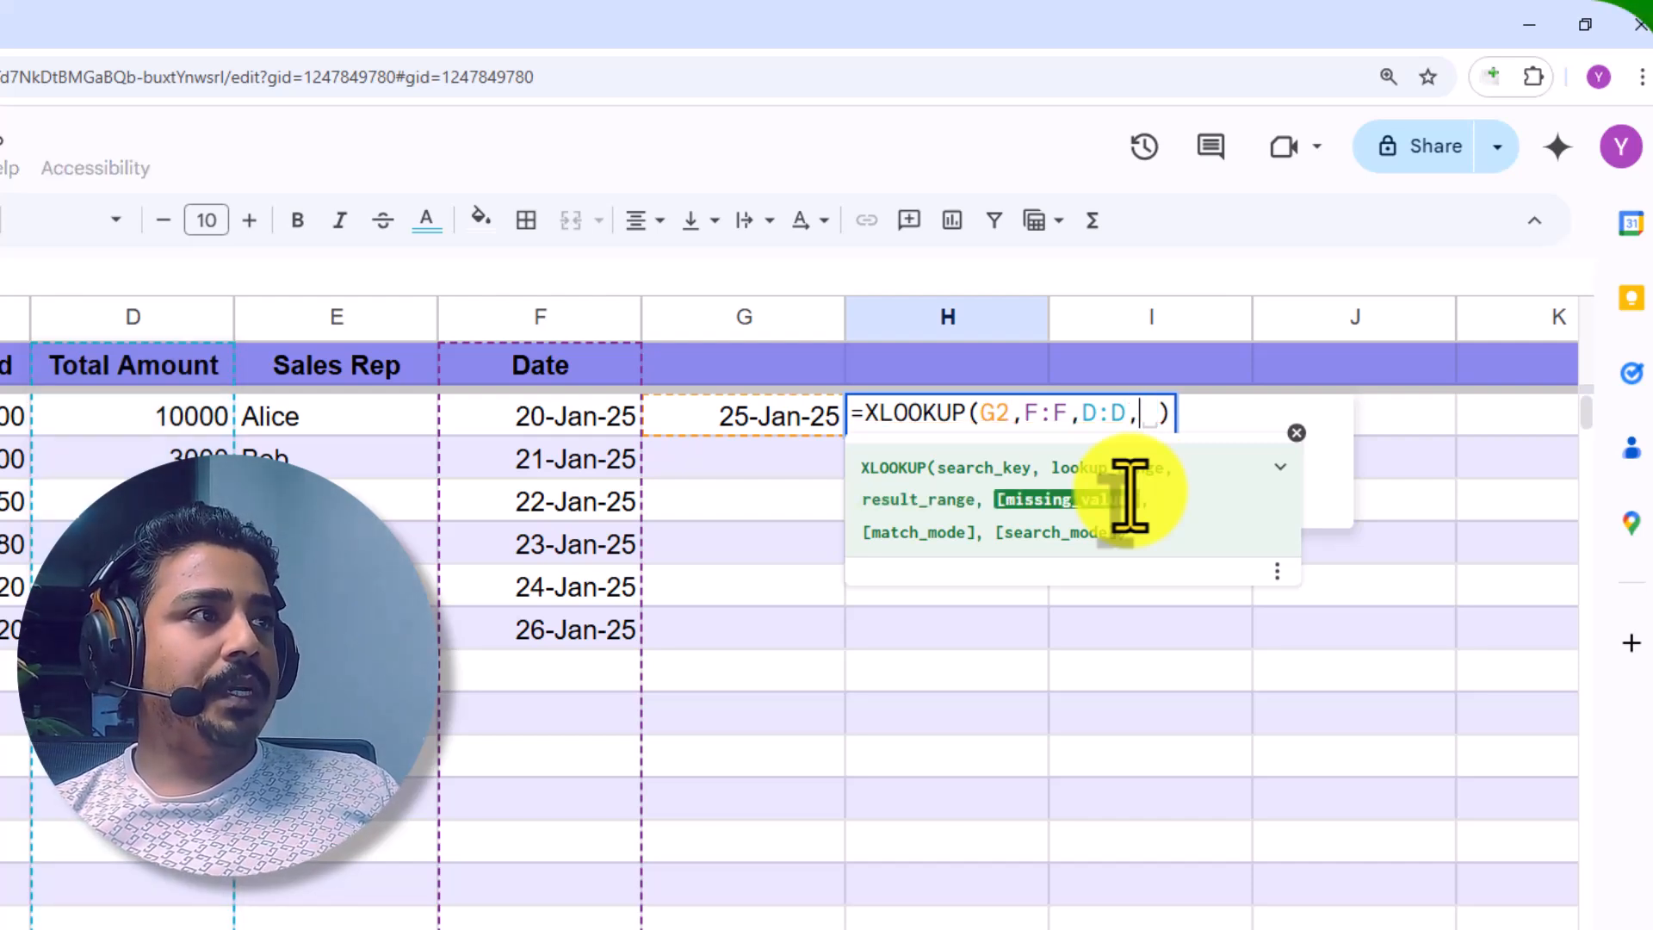
text("NOT A)
text(VCA)
key(BackSpace)
key(BackSpace)
text(AI)
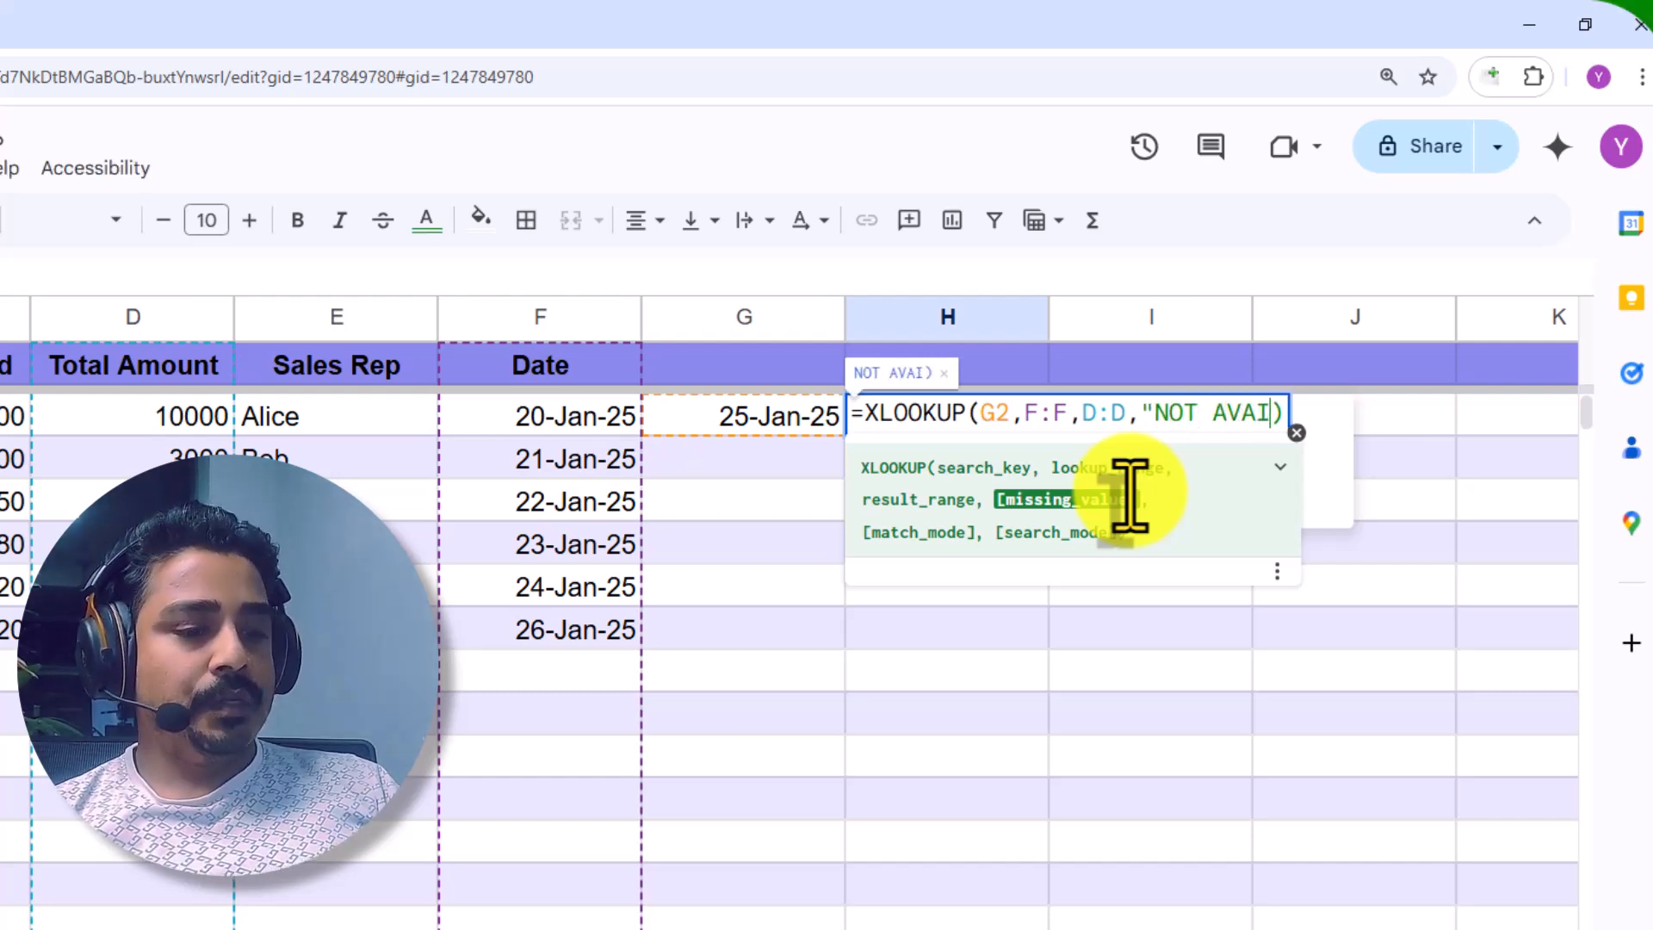
text(LABLE")
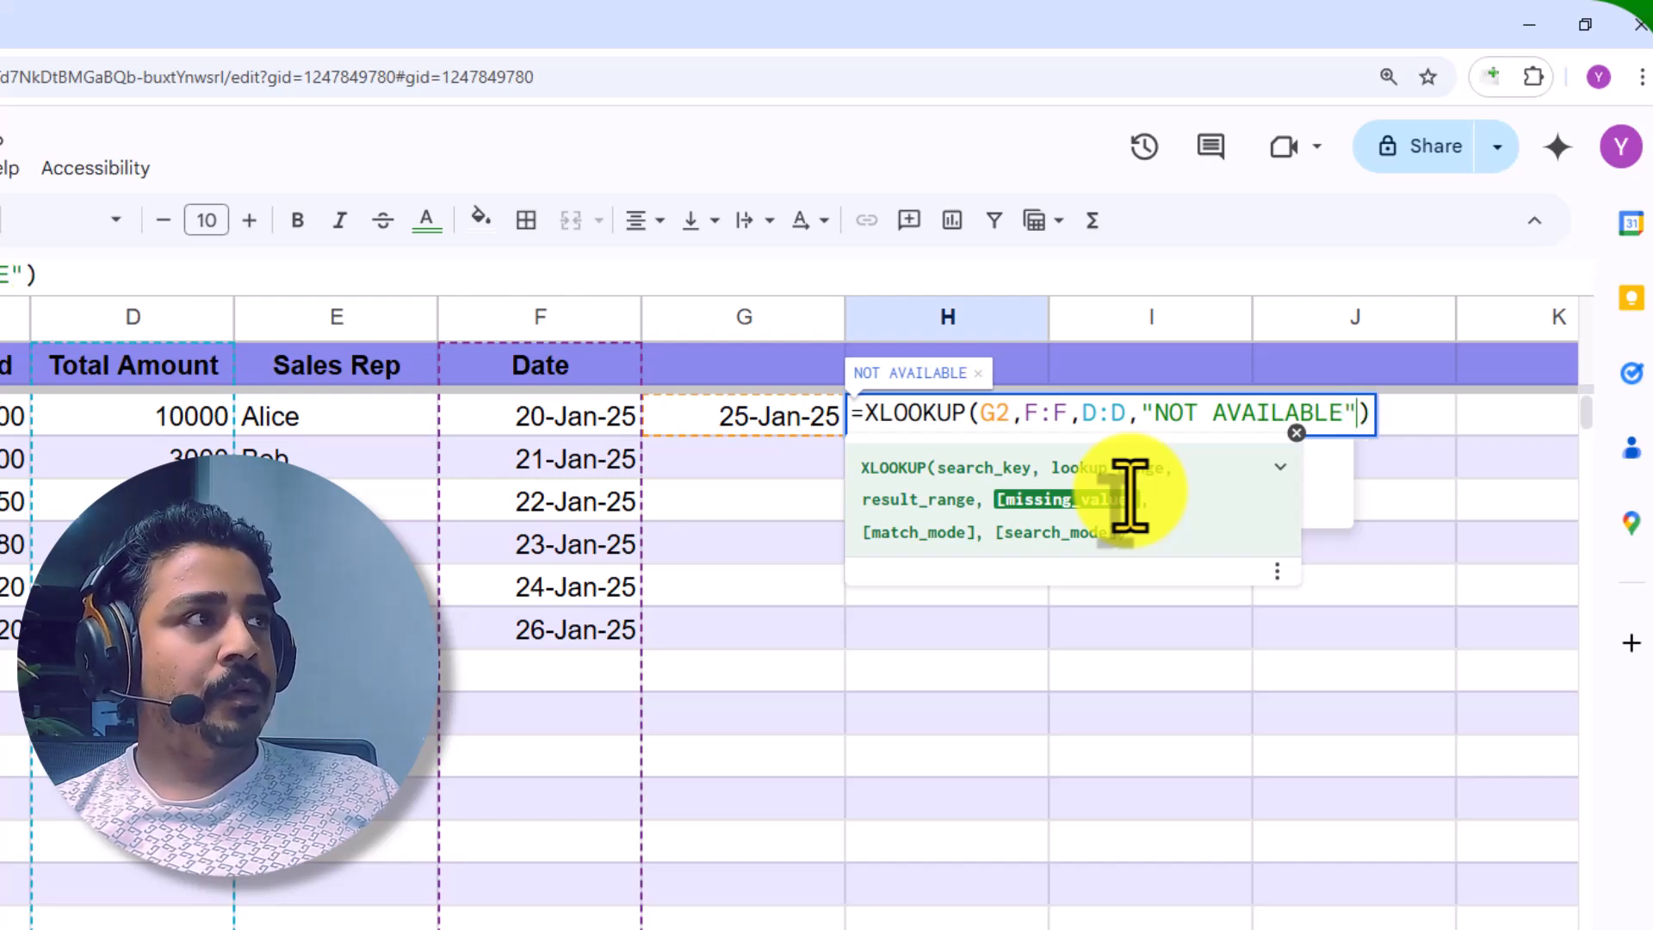
key(Return)
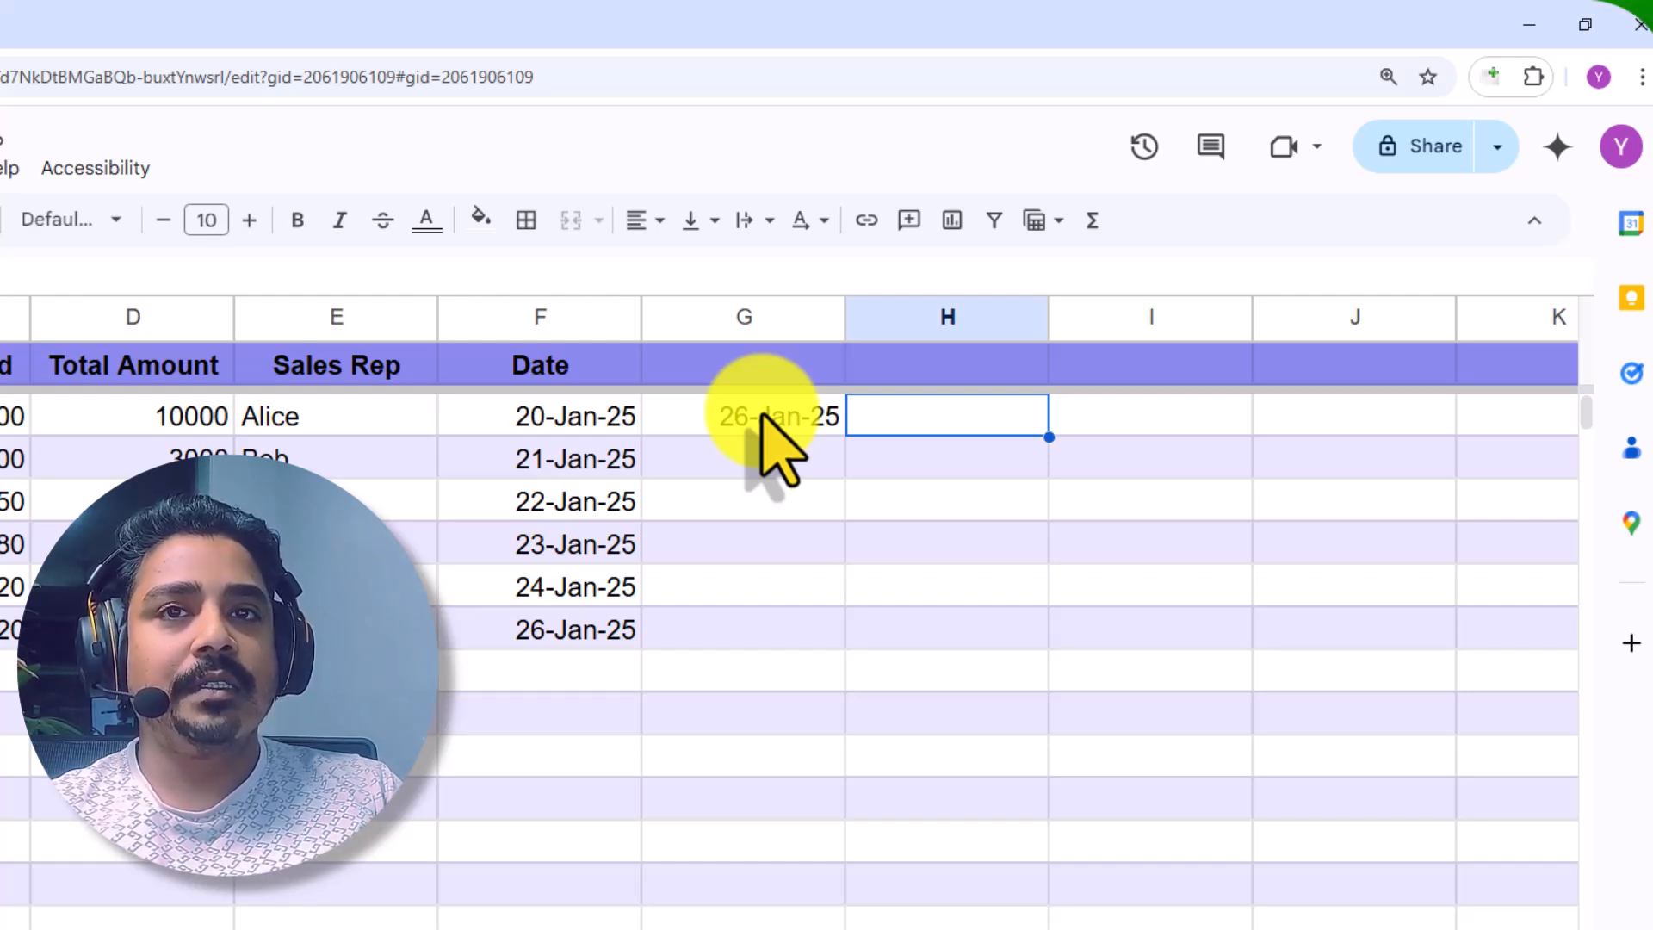
Enter =XLOOKUP(G2,F:F,D:D,"NA",0) in H2 to look up the 26-Jan-25 Total Amount with exact match mode.
text(=X)
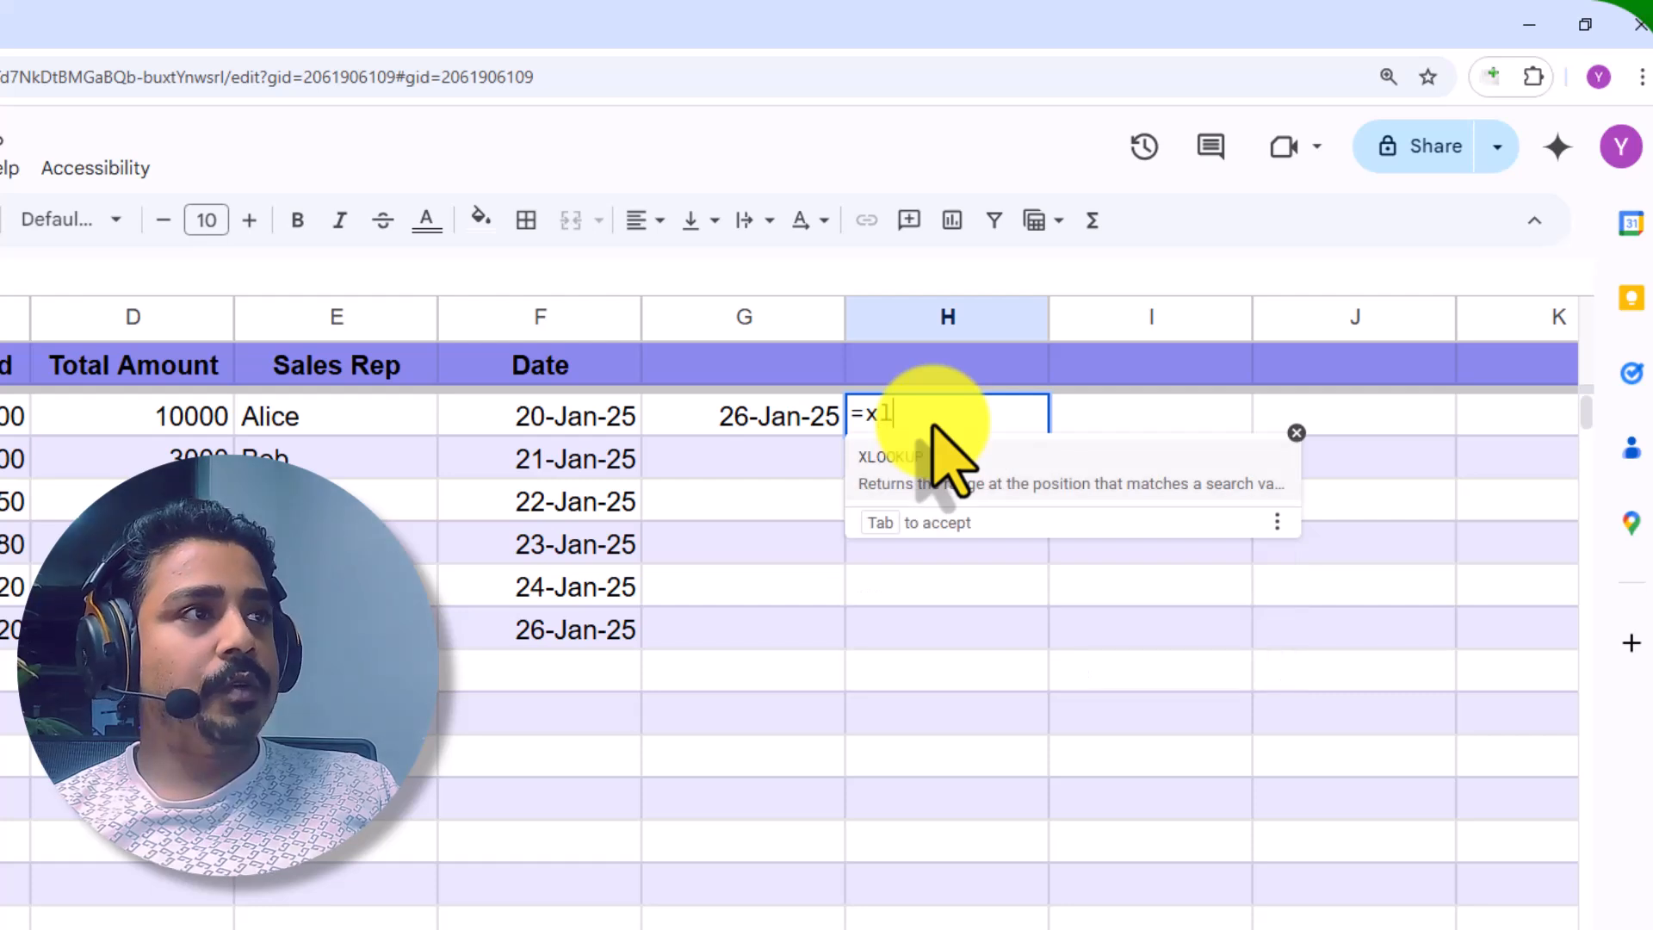
key(Tab)
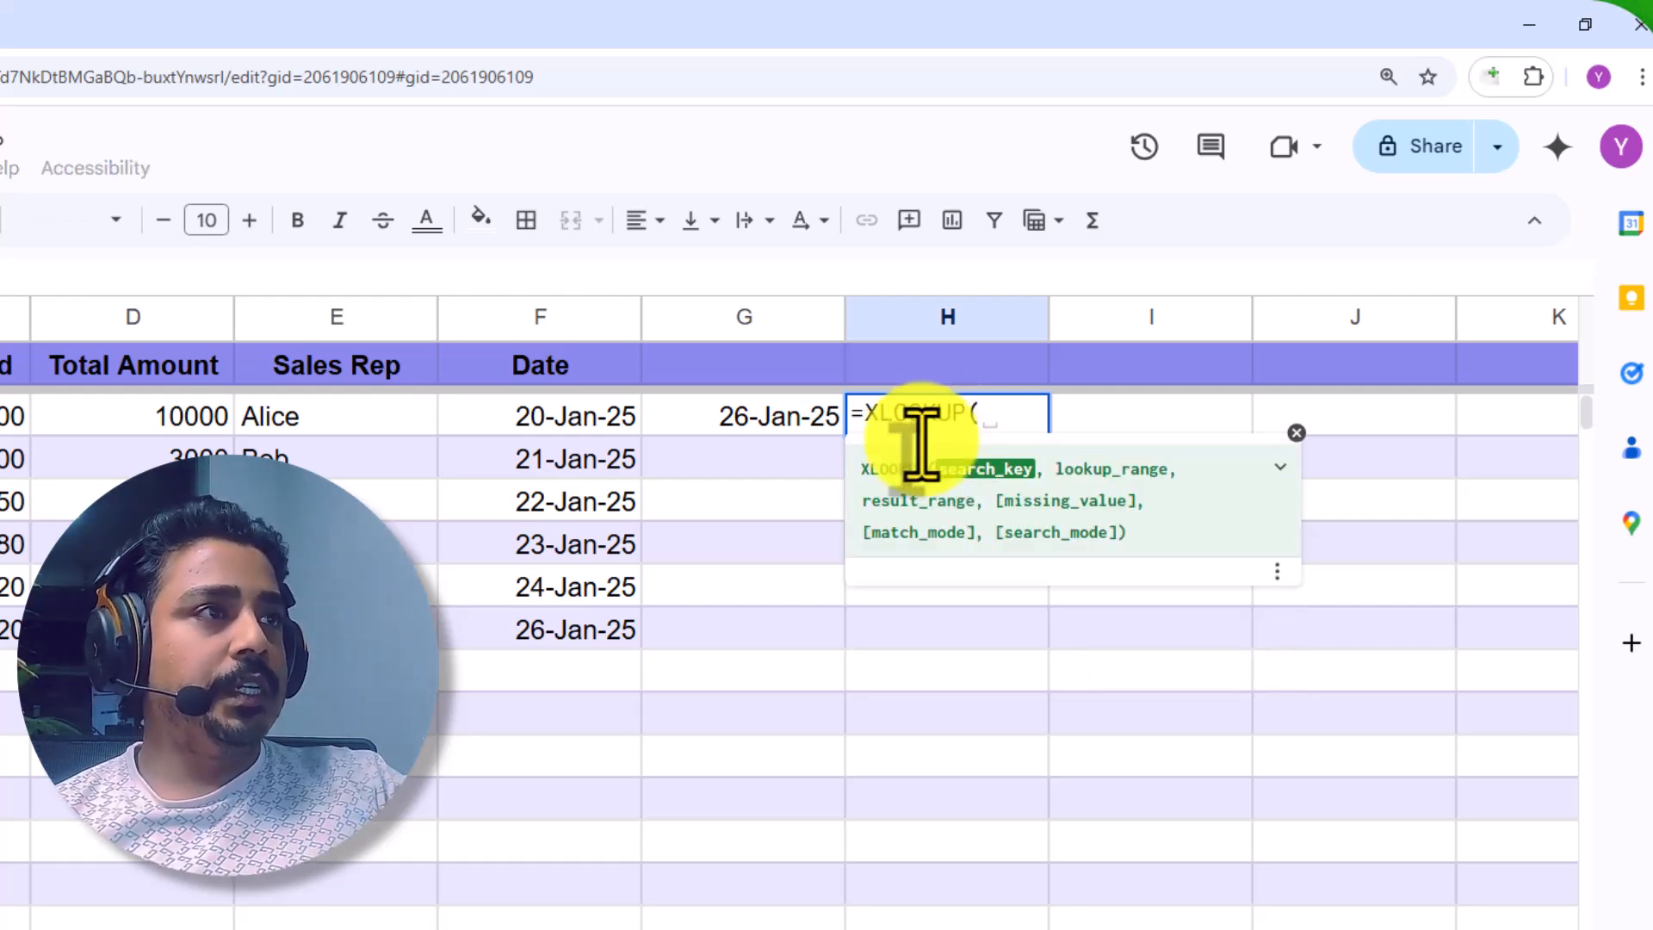
click(755, 419)
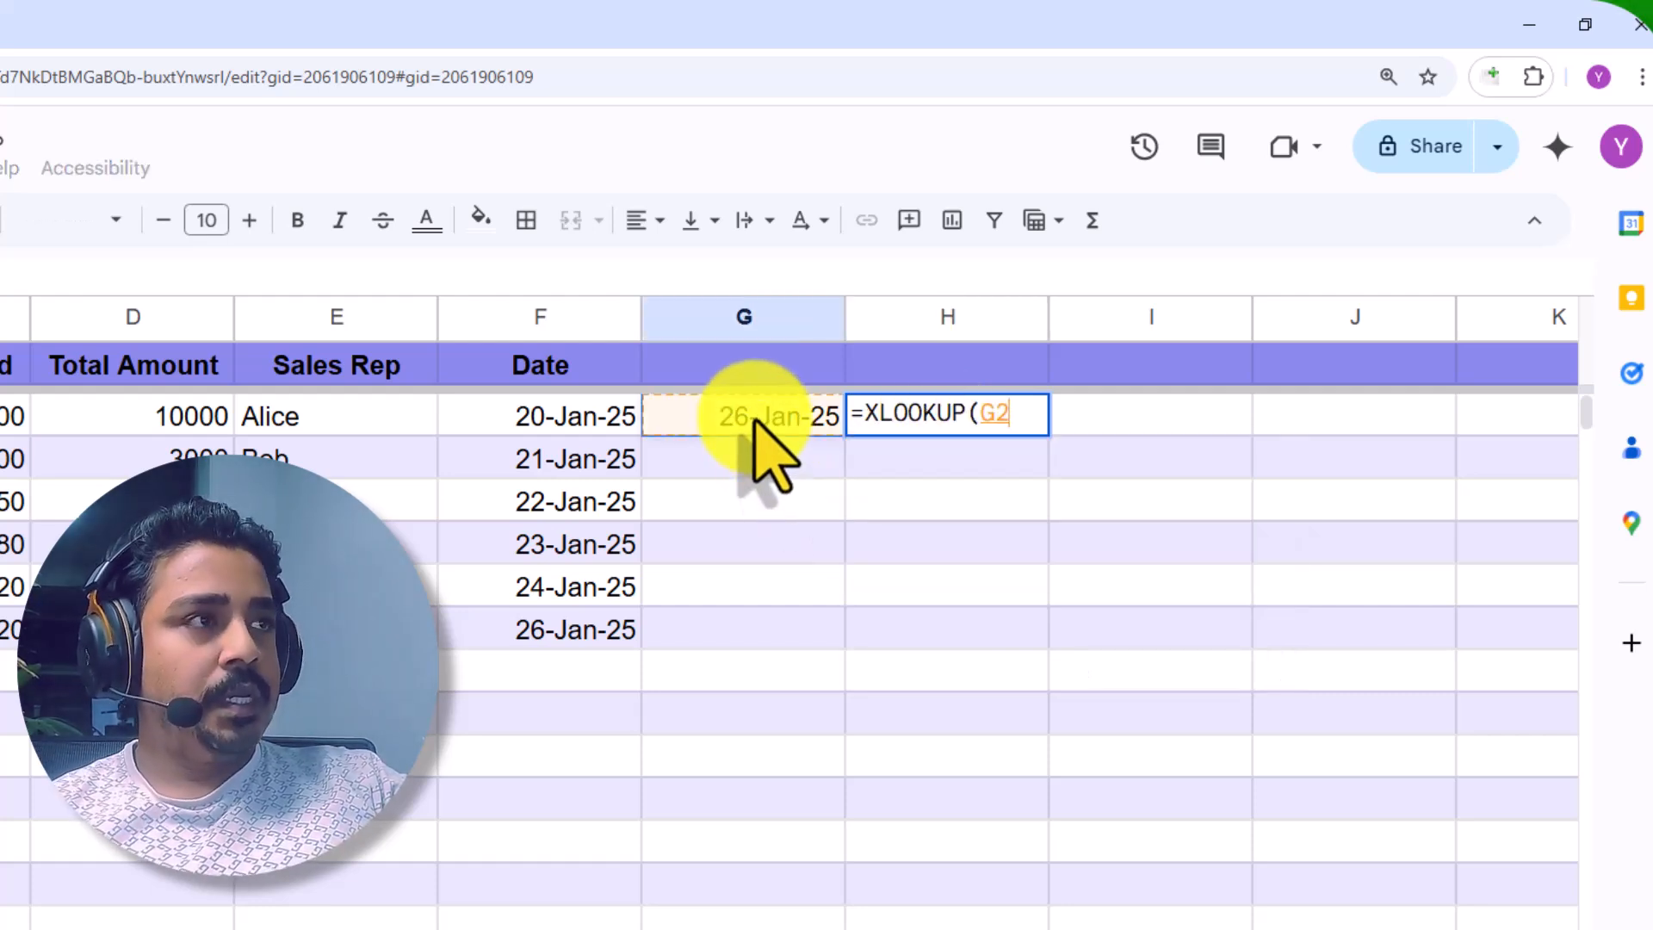
text(,)
click(541, 312)
text(,)
click(131, 315)
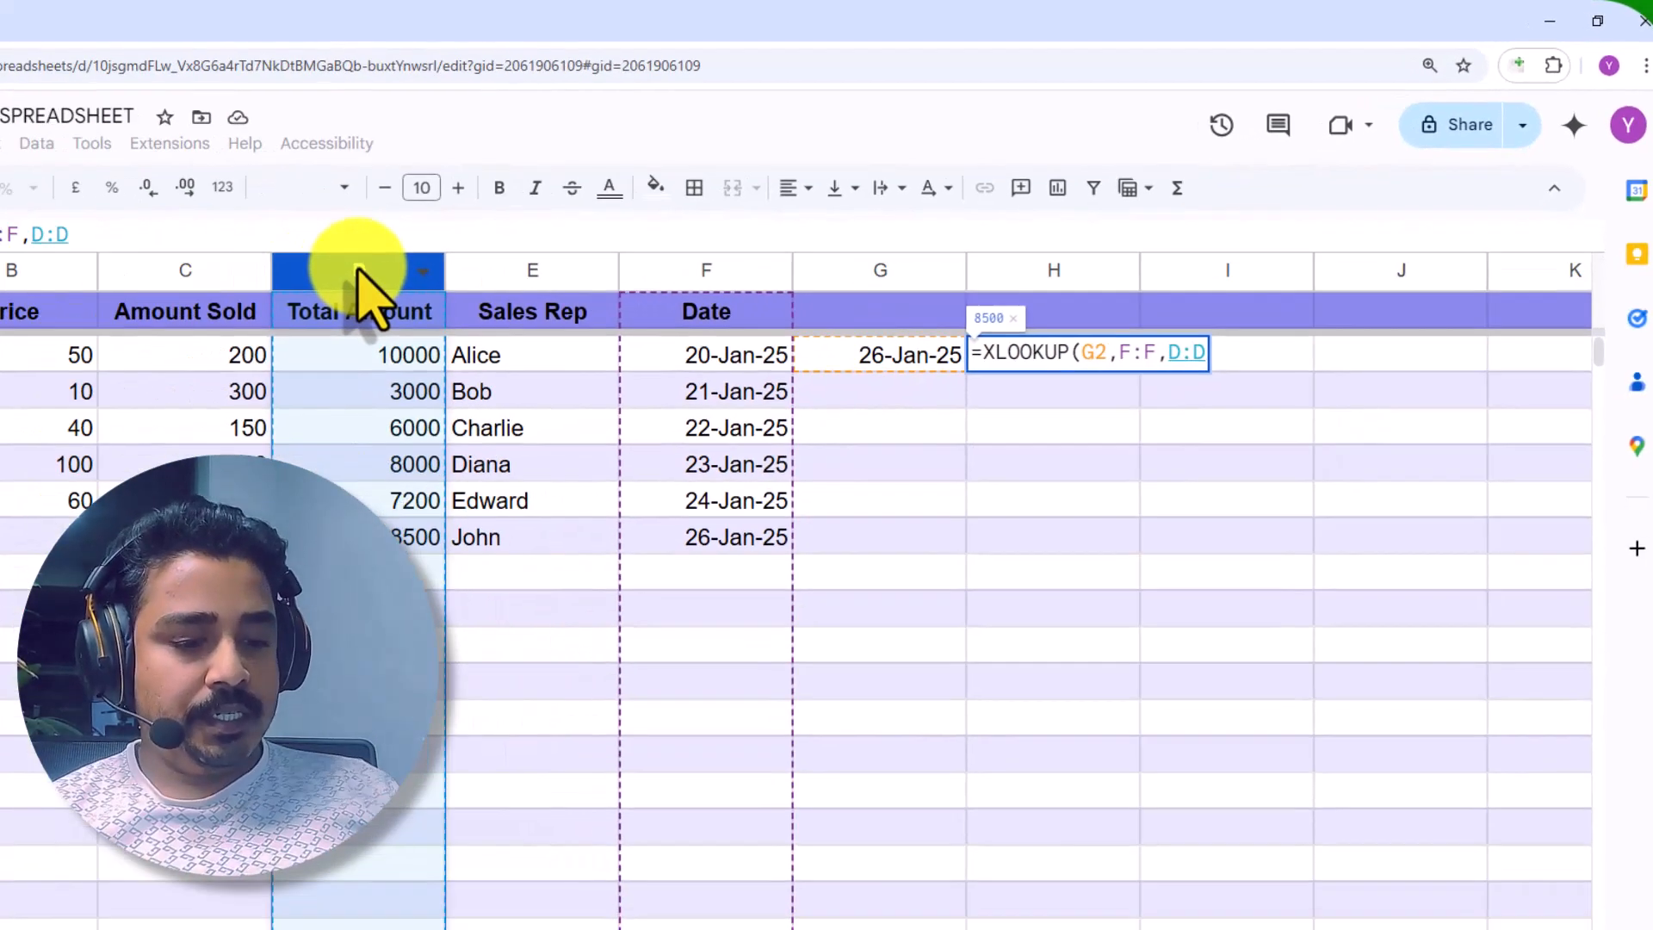
text(,)
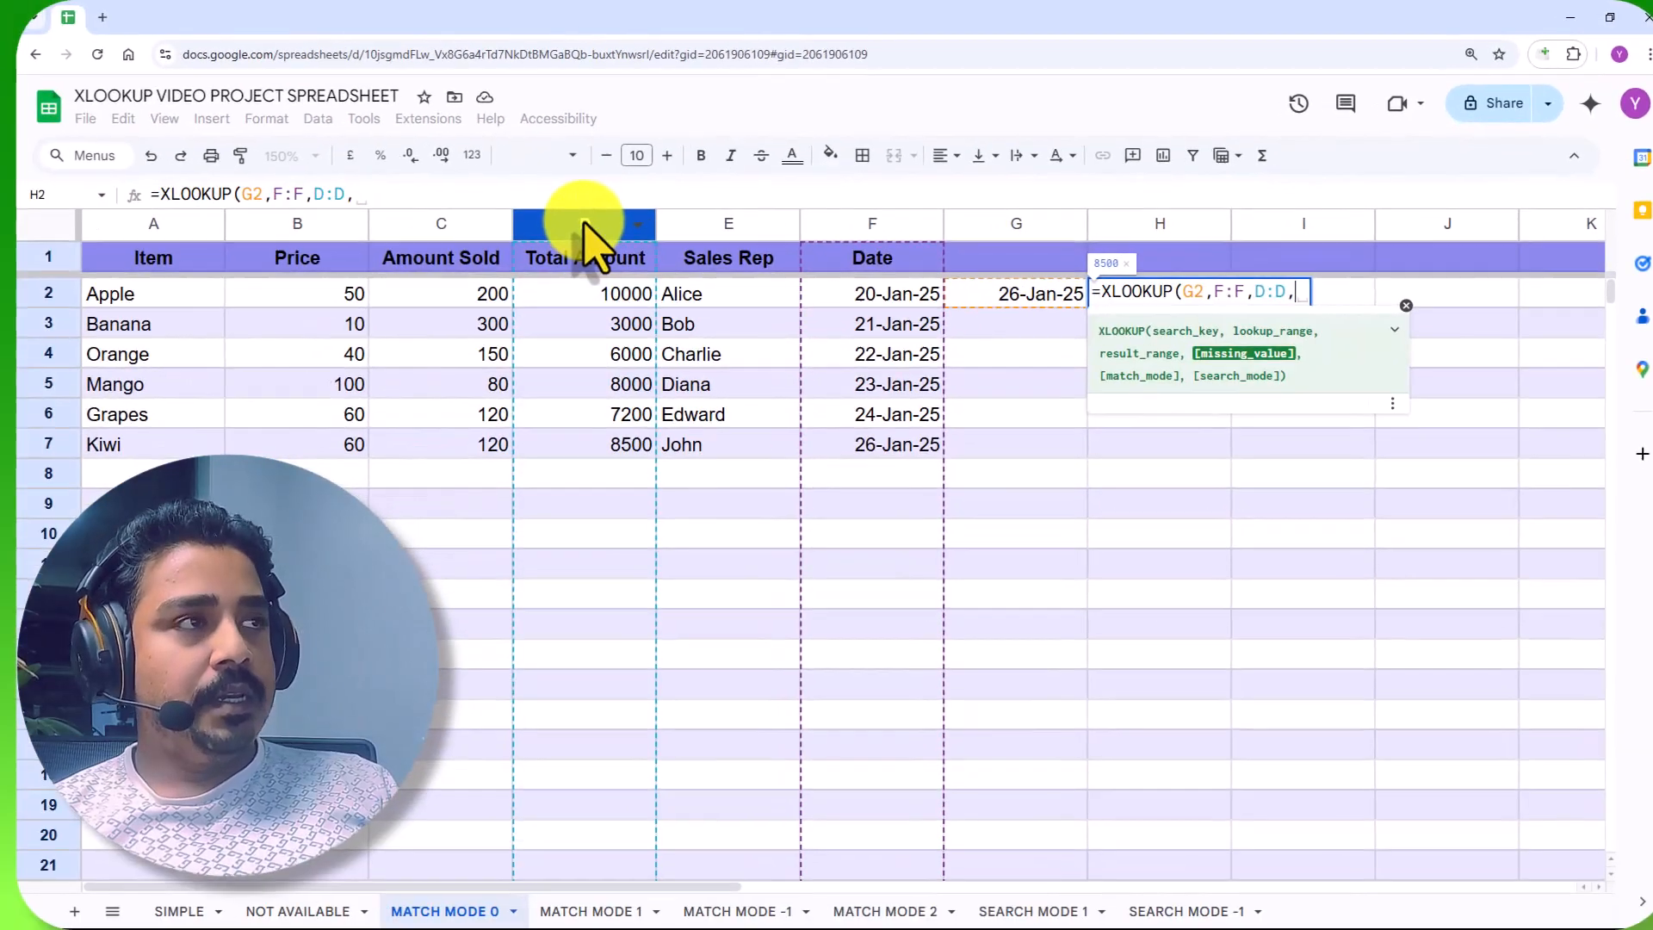
text("NA)
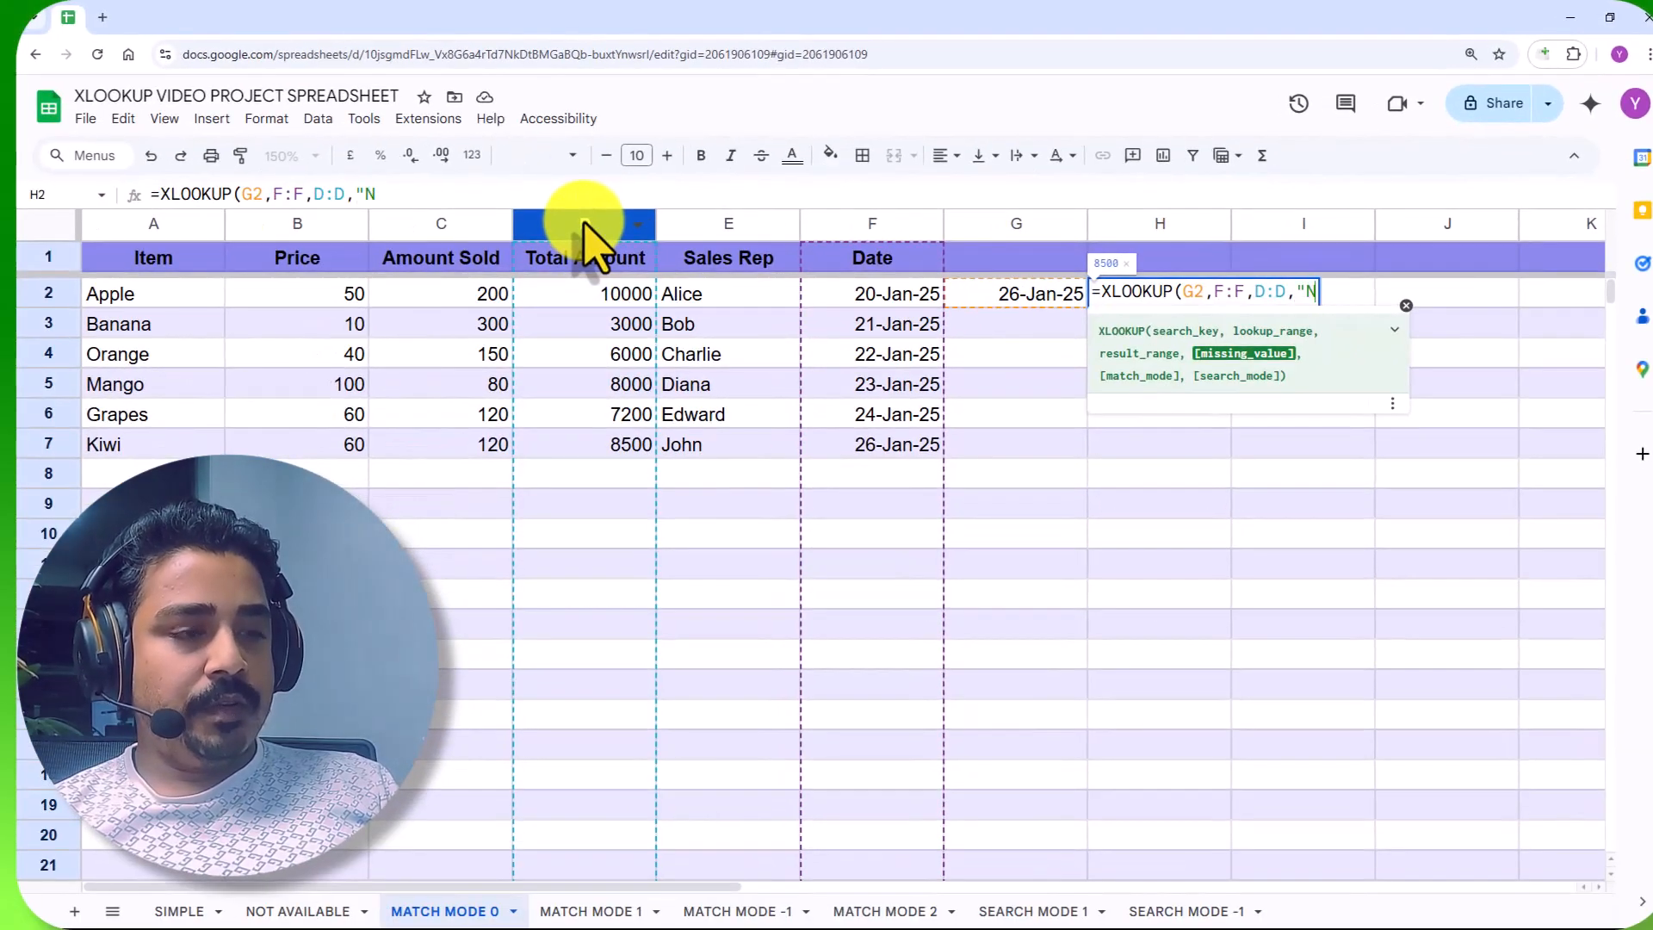
text(",)
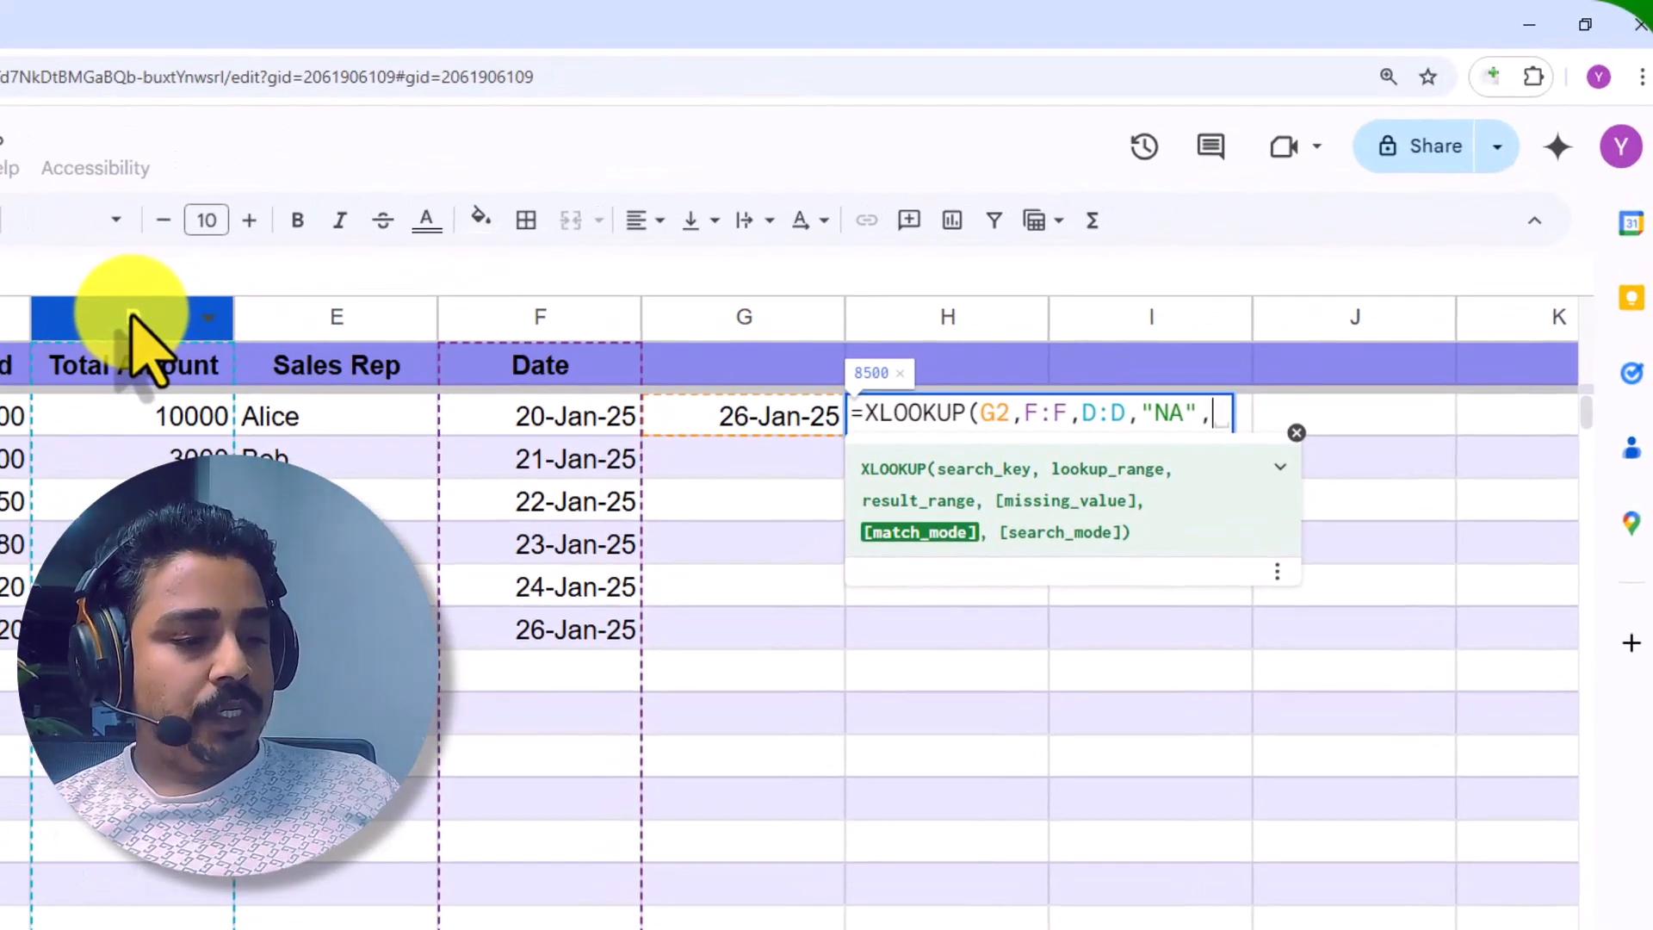
text(0))
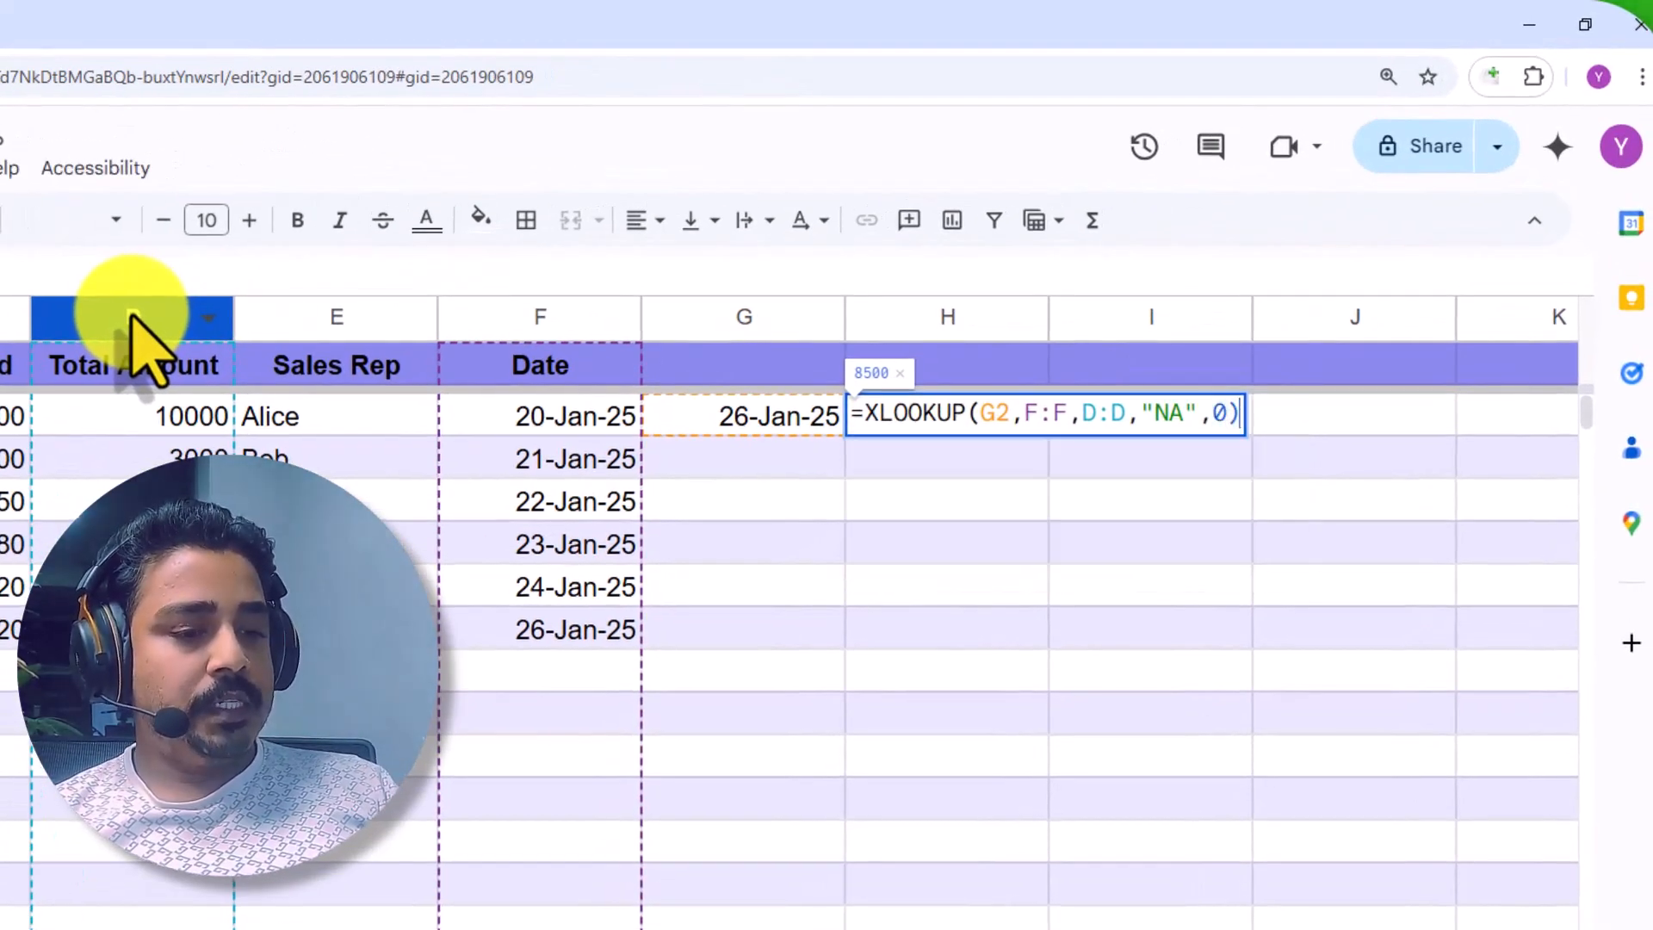
key(Return)
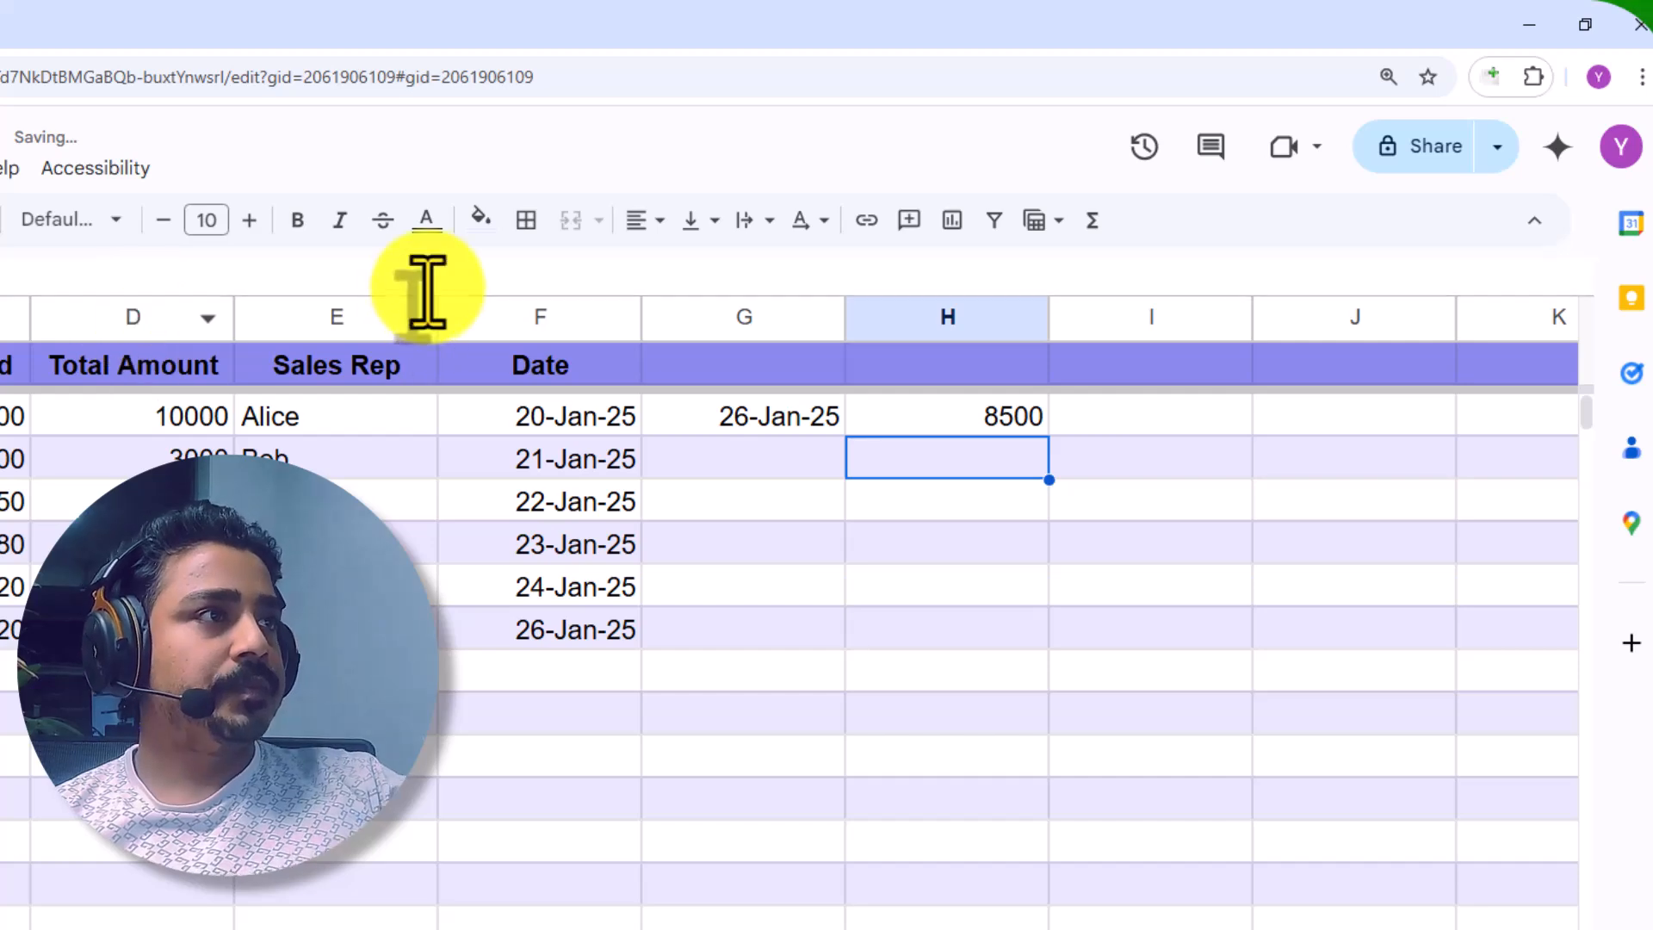
Search the sheet for 26-Jan-25 and compare the matching date and Total Amount in row 7 with the H2 lookup.
click(978, 426)
click(784, 420)
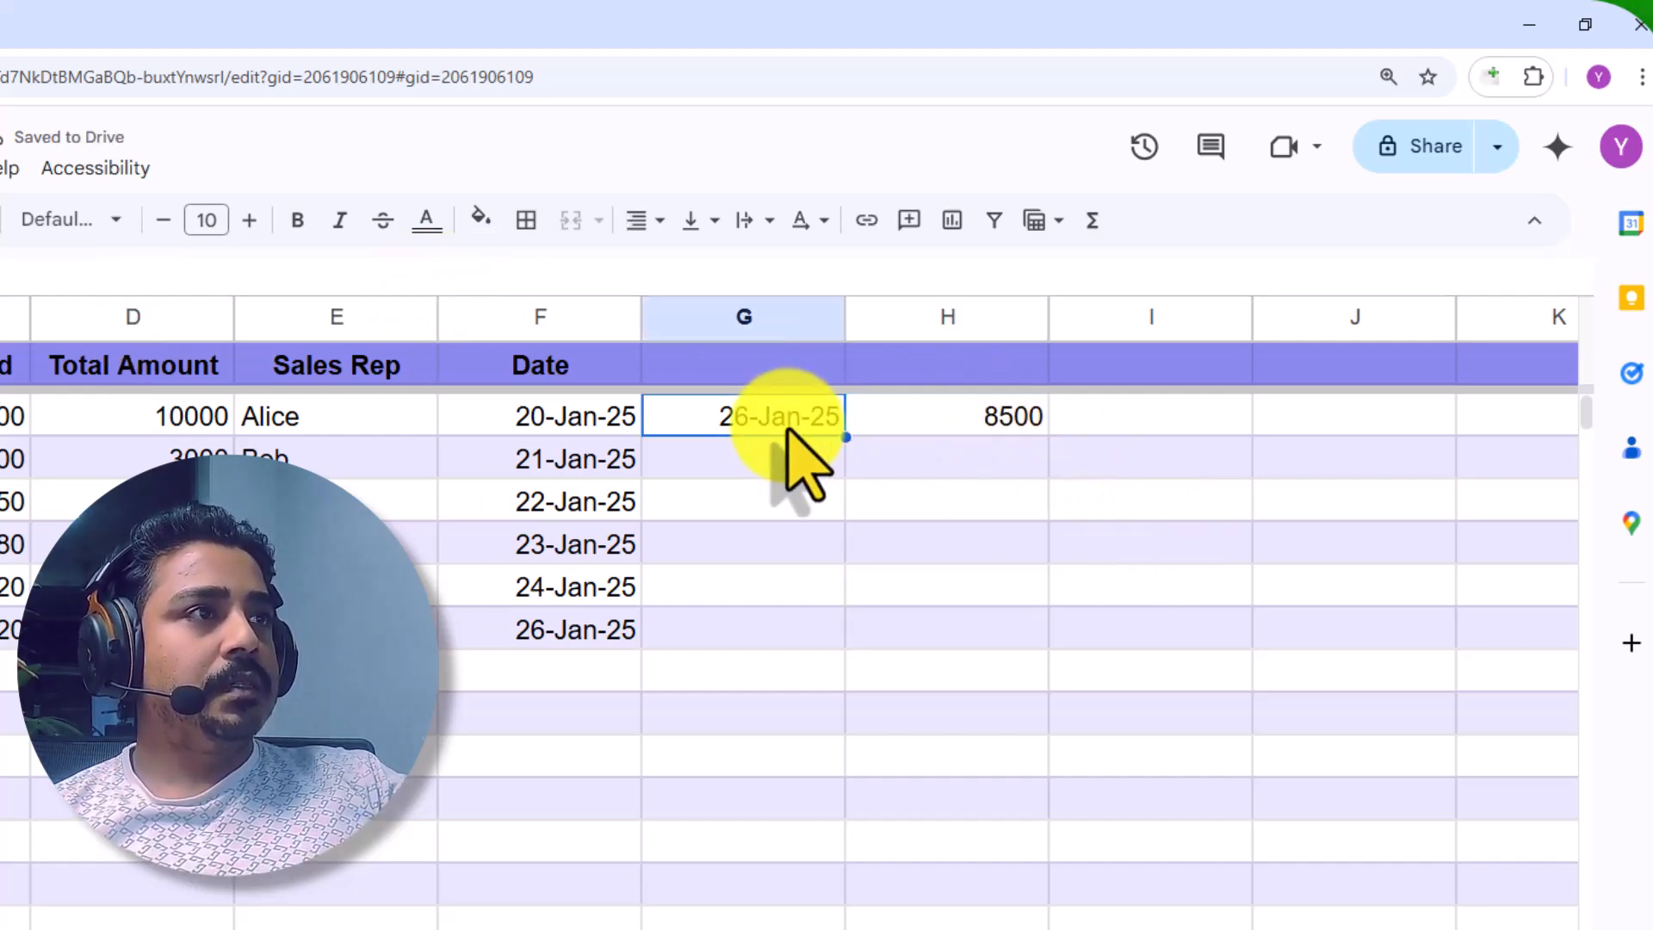
key(ctrl+f)
text(26-Jan-25)
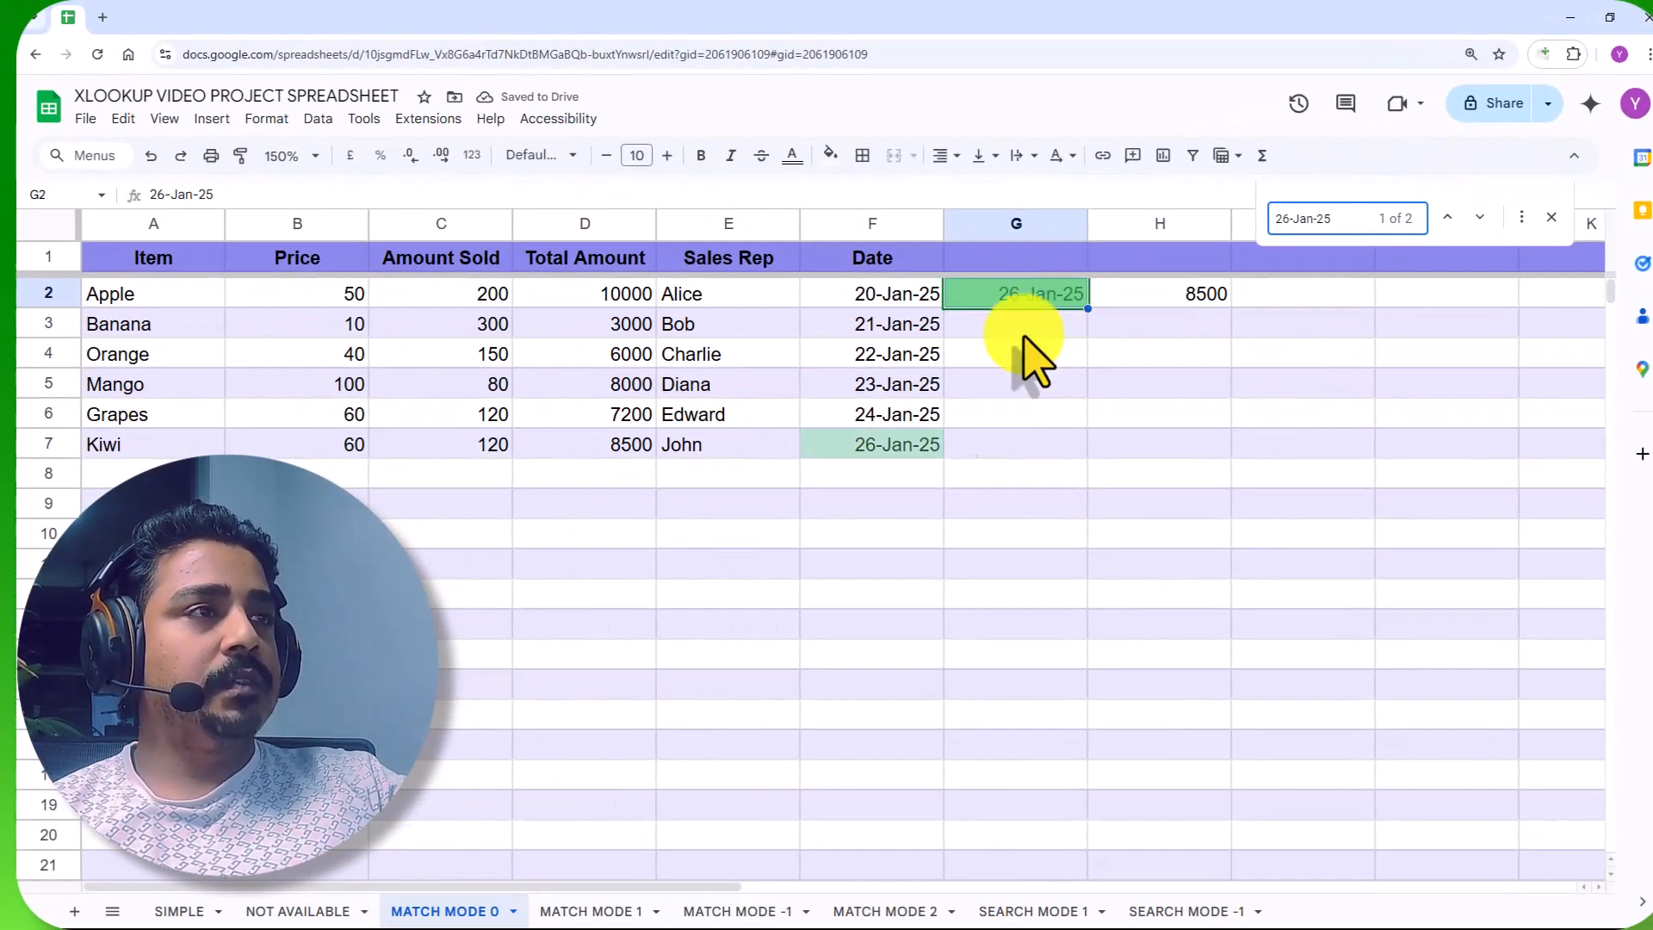
click(880, 444)
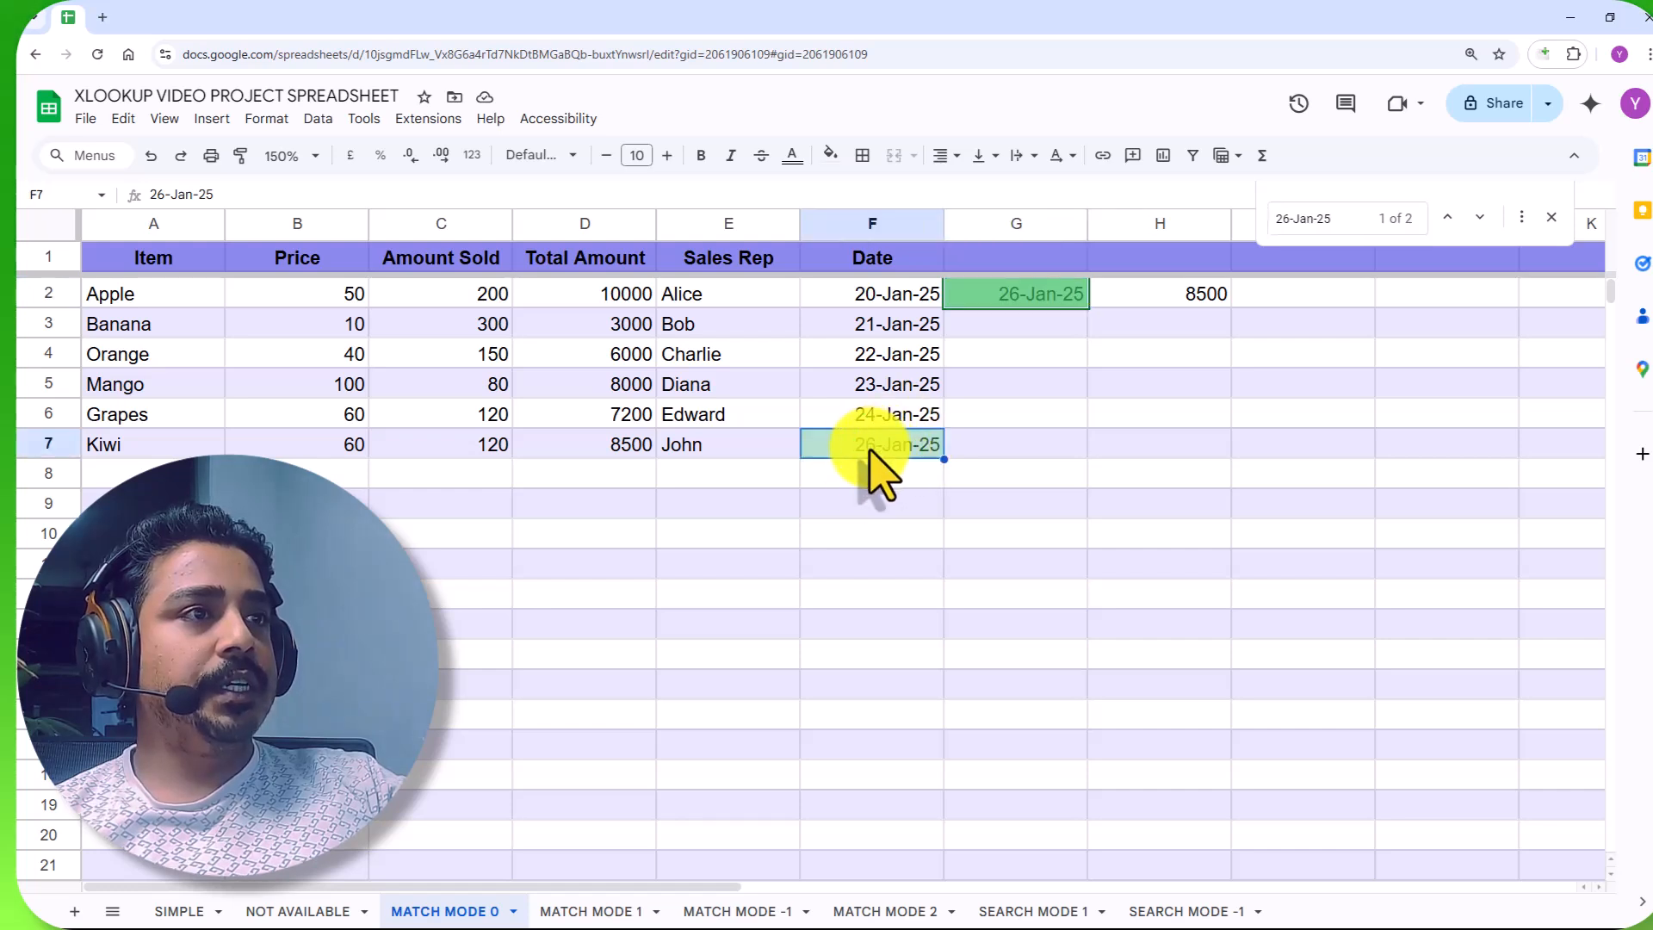
click(621, 458)
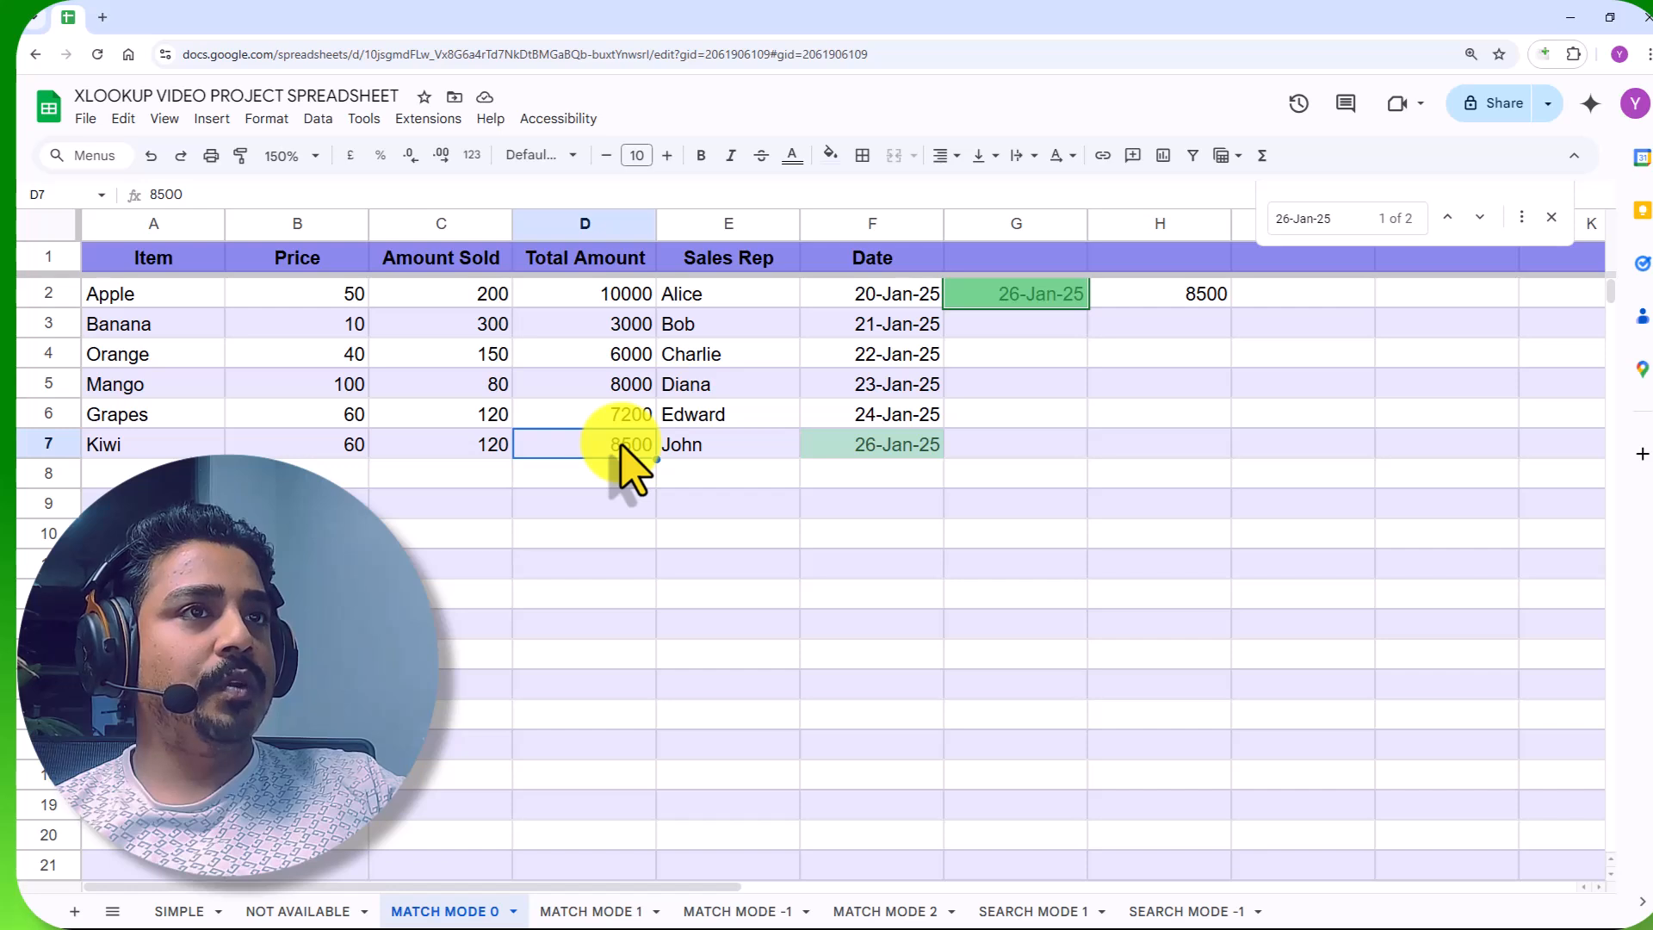
Remove the match mode argument from the H2 formula, keeping "NA" as its last argument.
double_click(1197, 293)
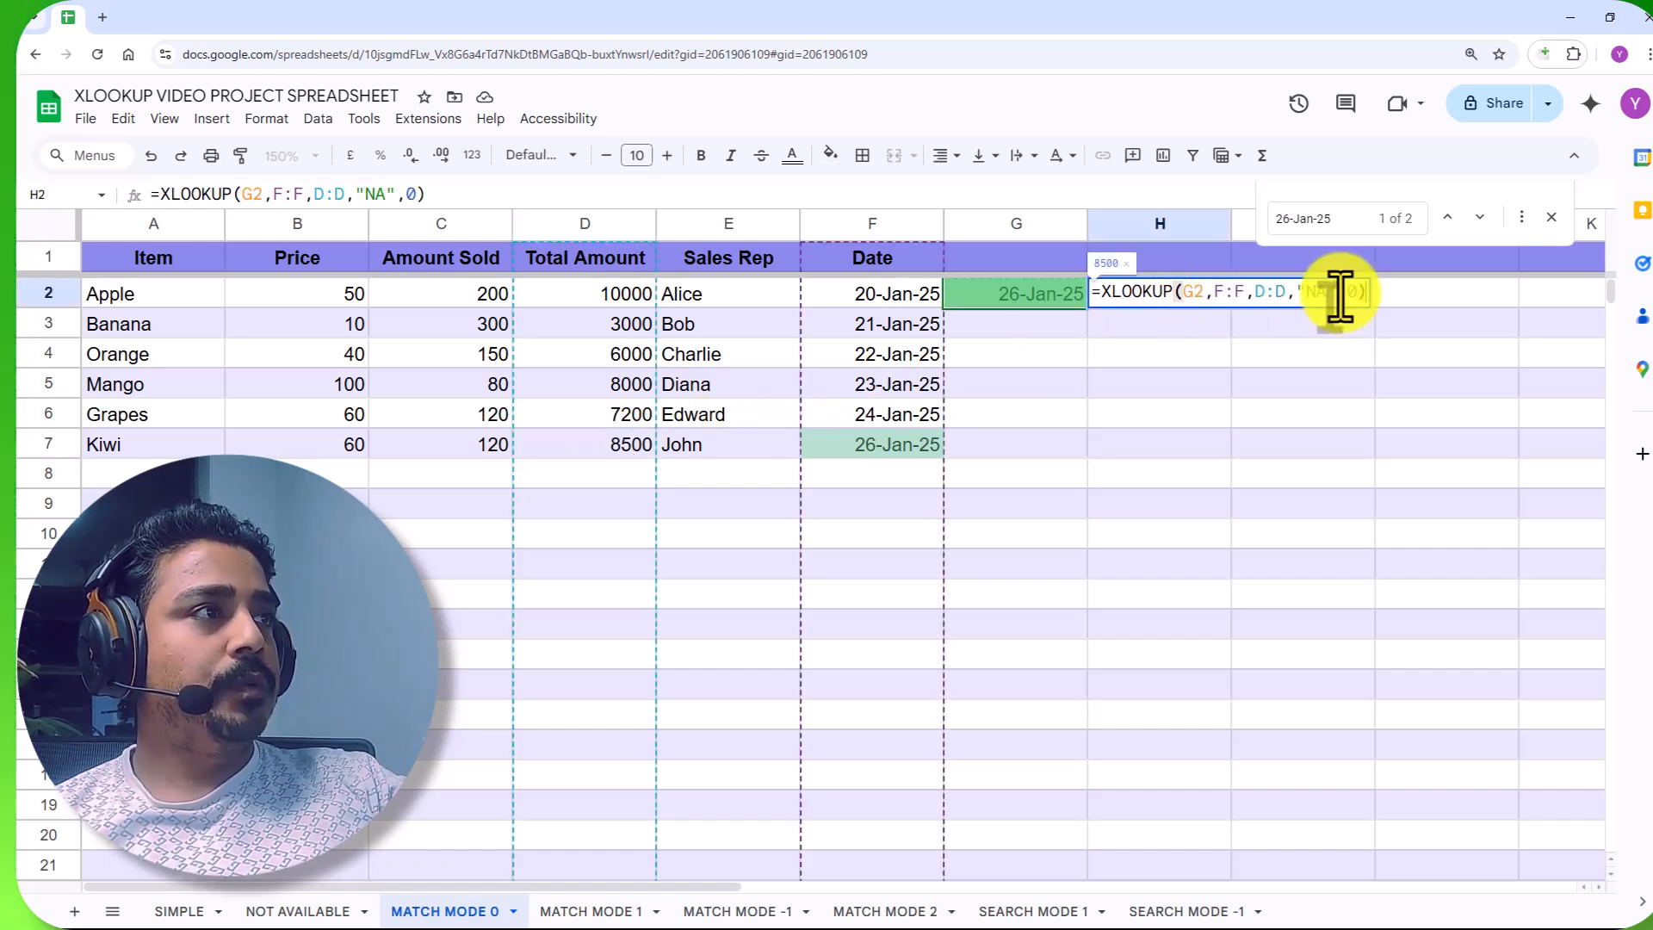
drag(1340, 293, 1434, 314)
key(BackSpace)
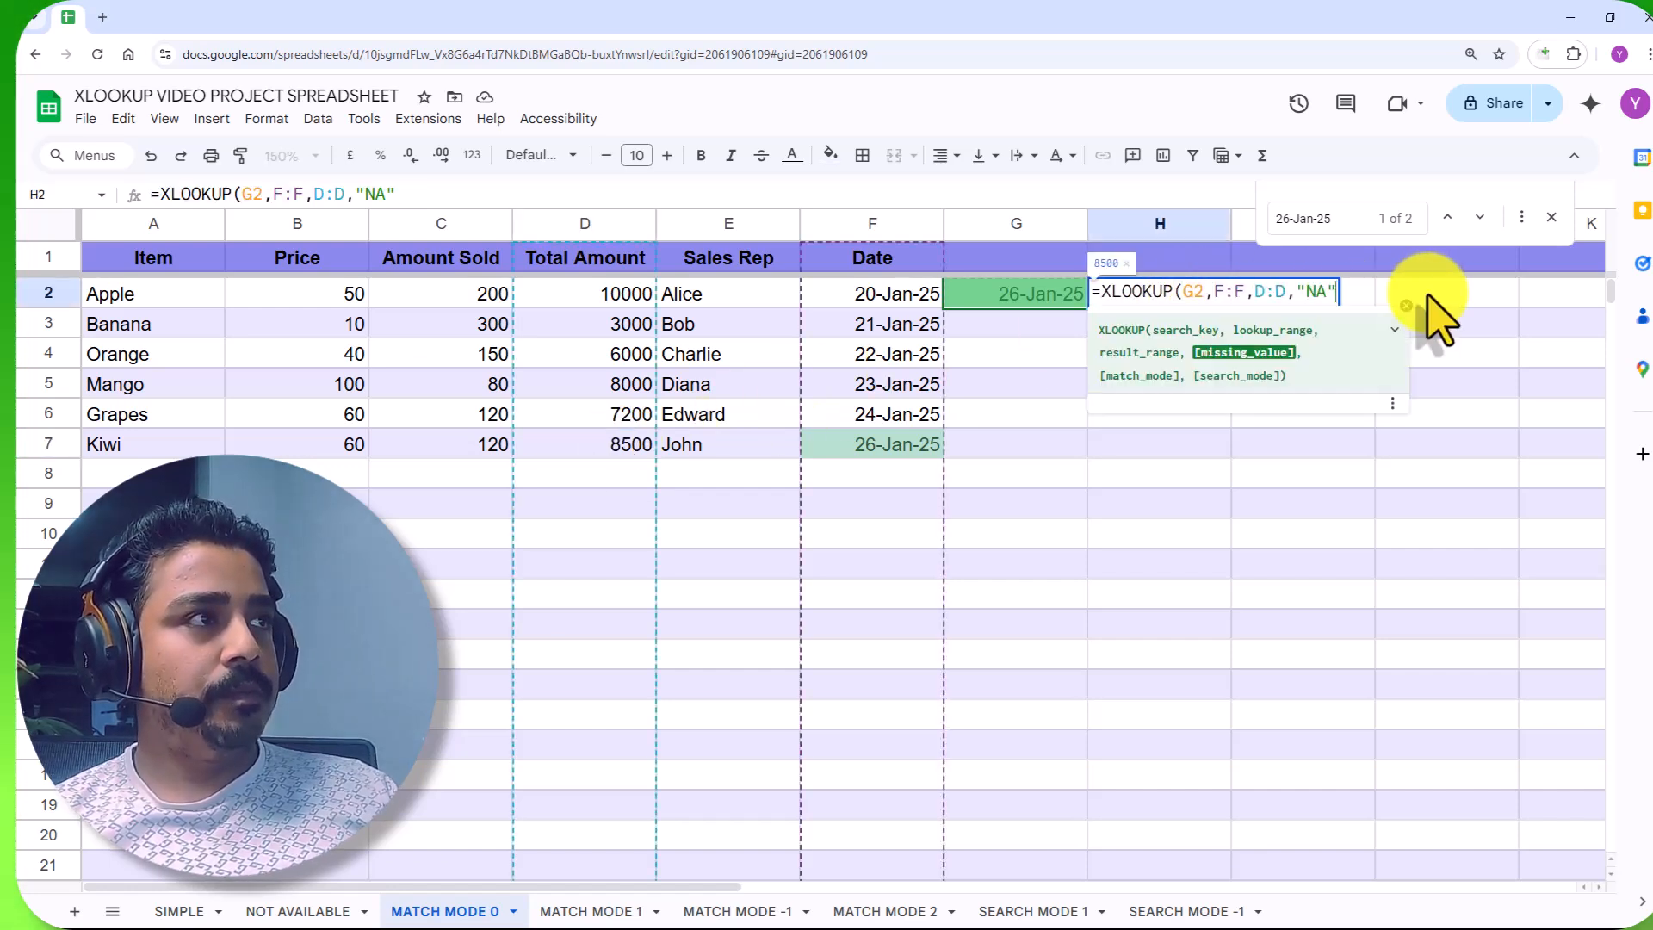
key(Return)
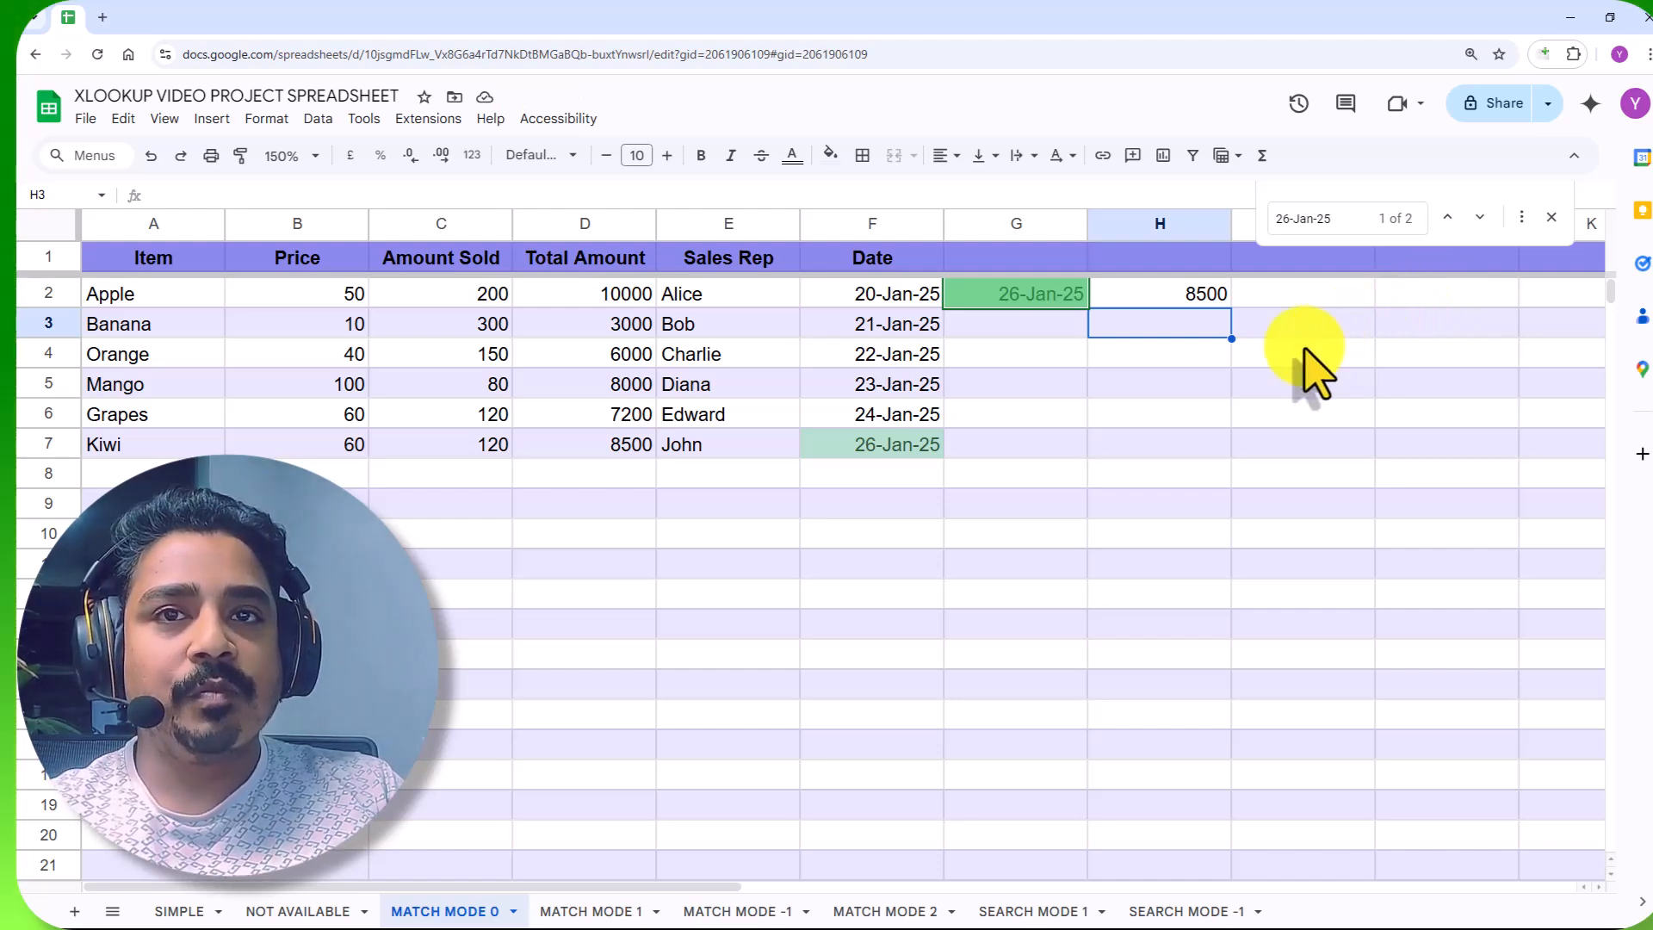
Open the MATCH MODE 1 sheet, read the H2 formula and the match mode 1 note, and check column F for 25-Jan-25.
click(594, 911)
double_click(1162, 294)
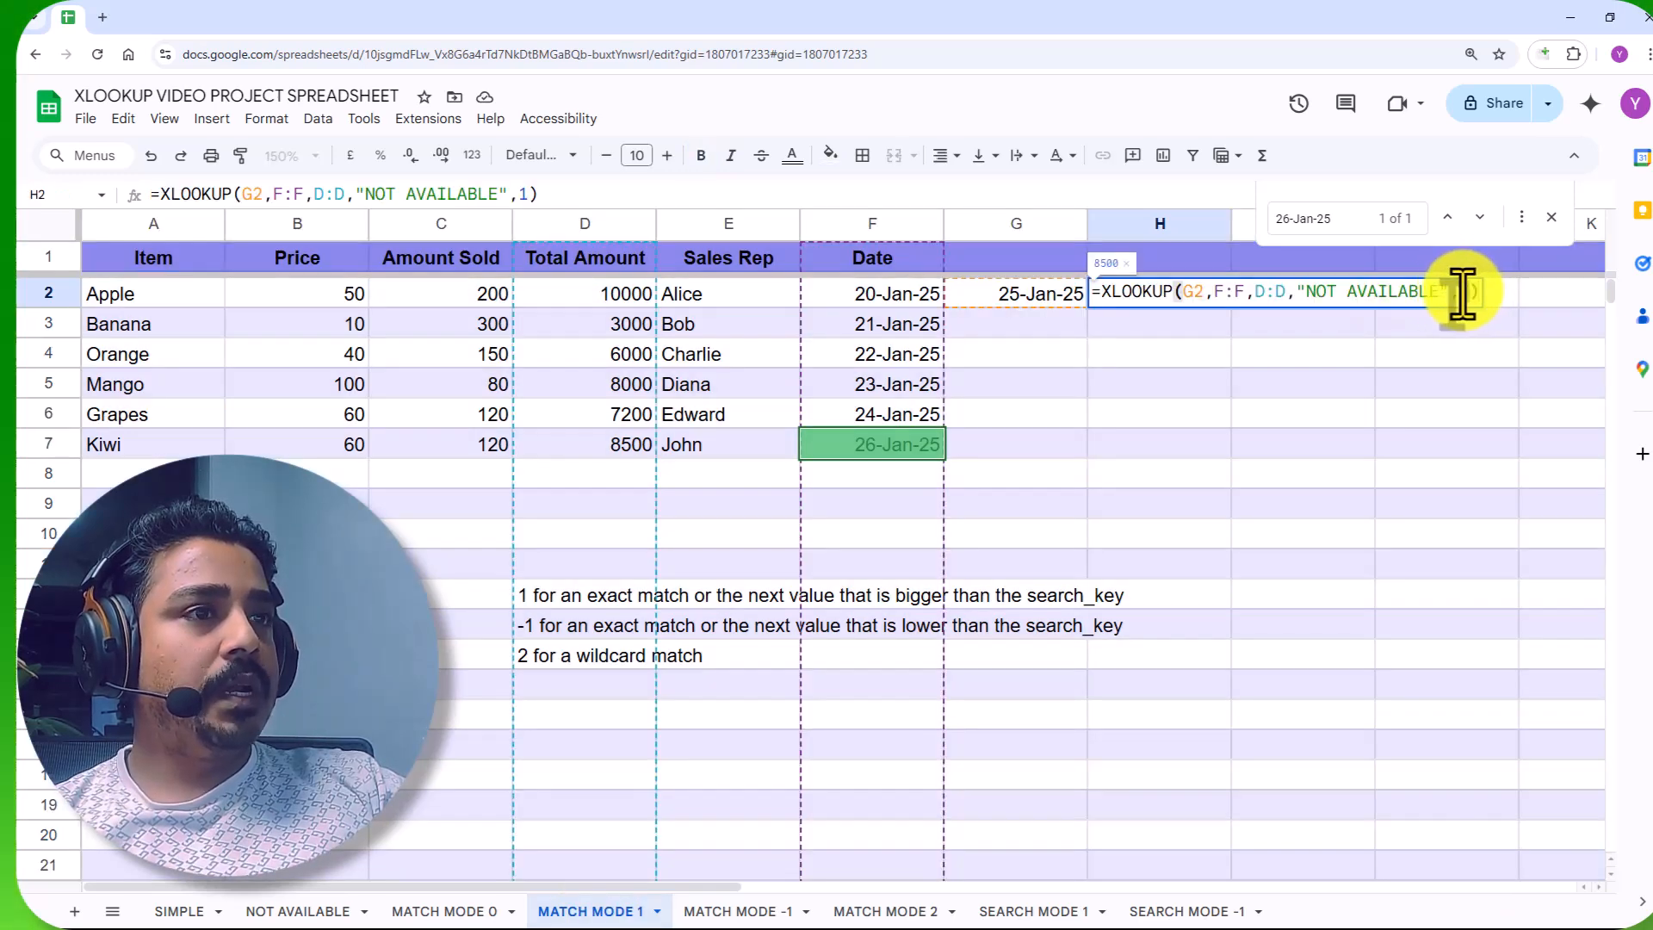
click(607, 601)
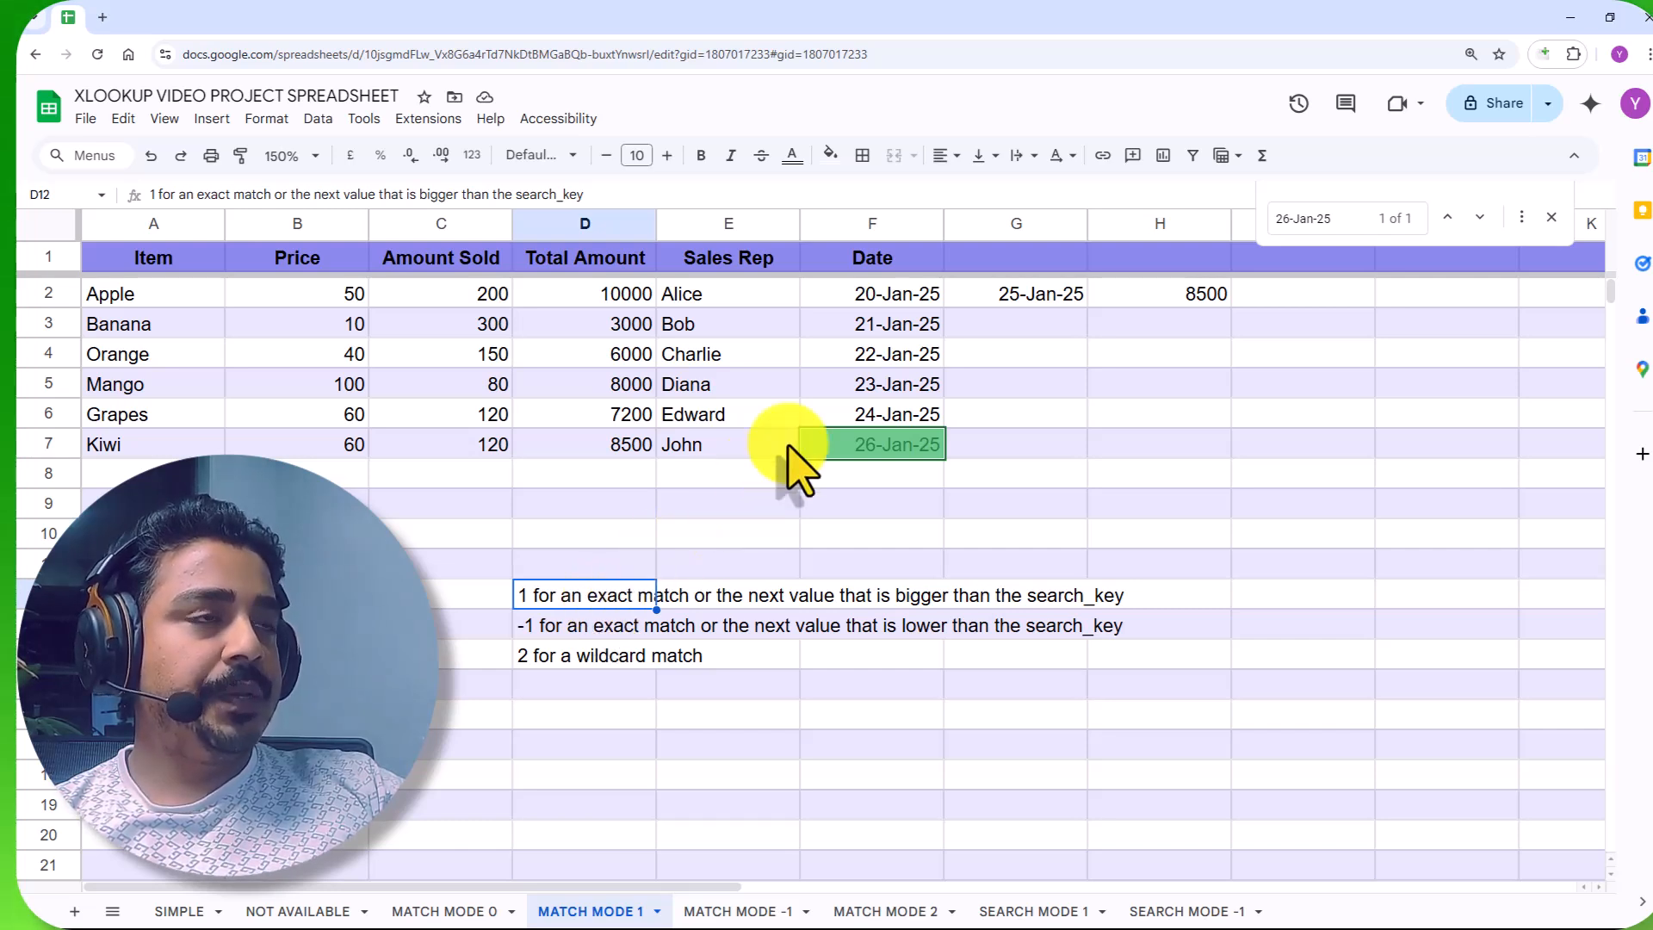
click(881, 354)
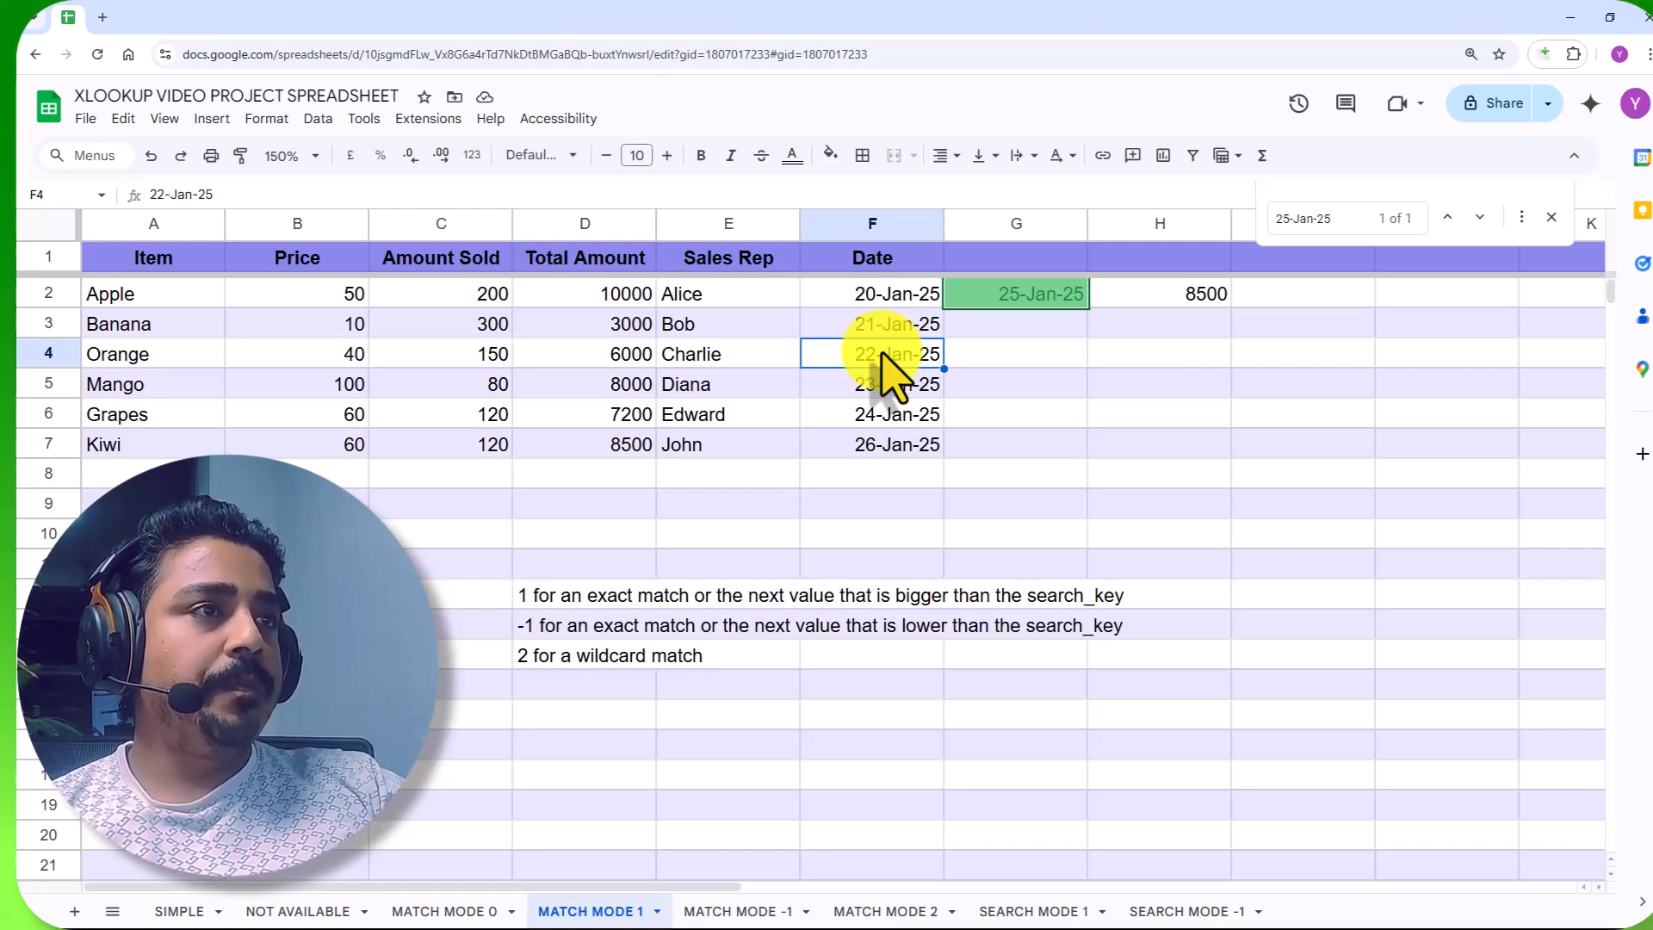
Review the search key and match mode 1 in the H2 formula and compare its result with row 7's Date and Total Amount.
click(1144, 313)
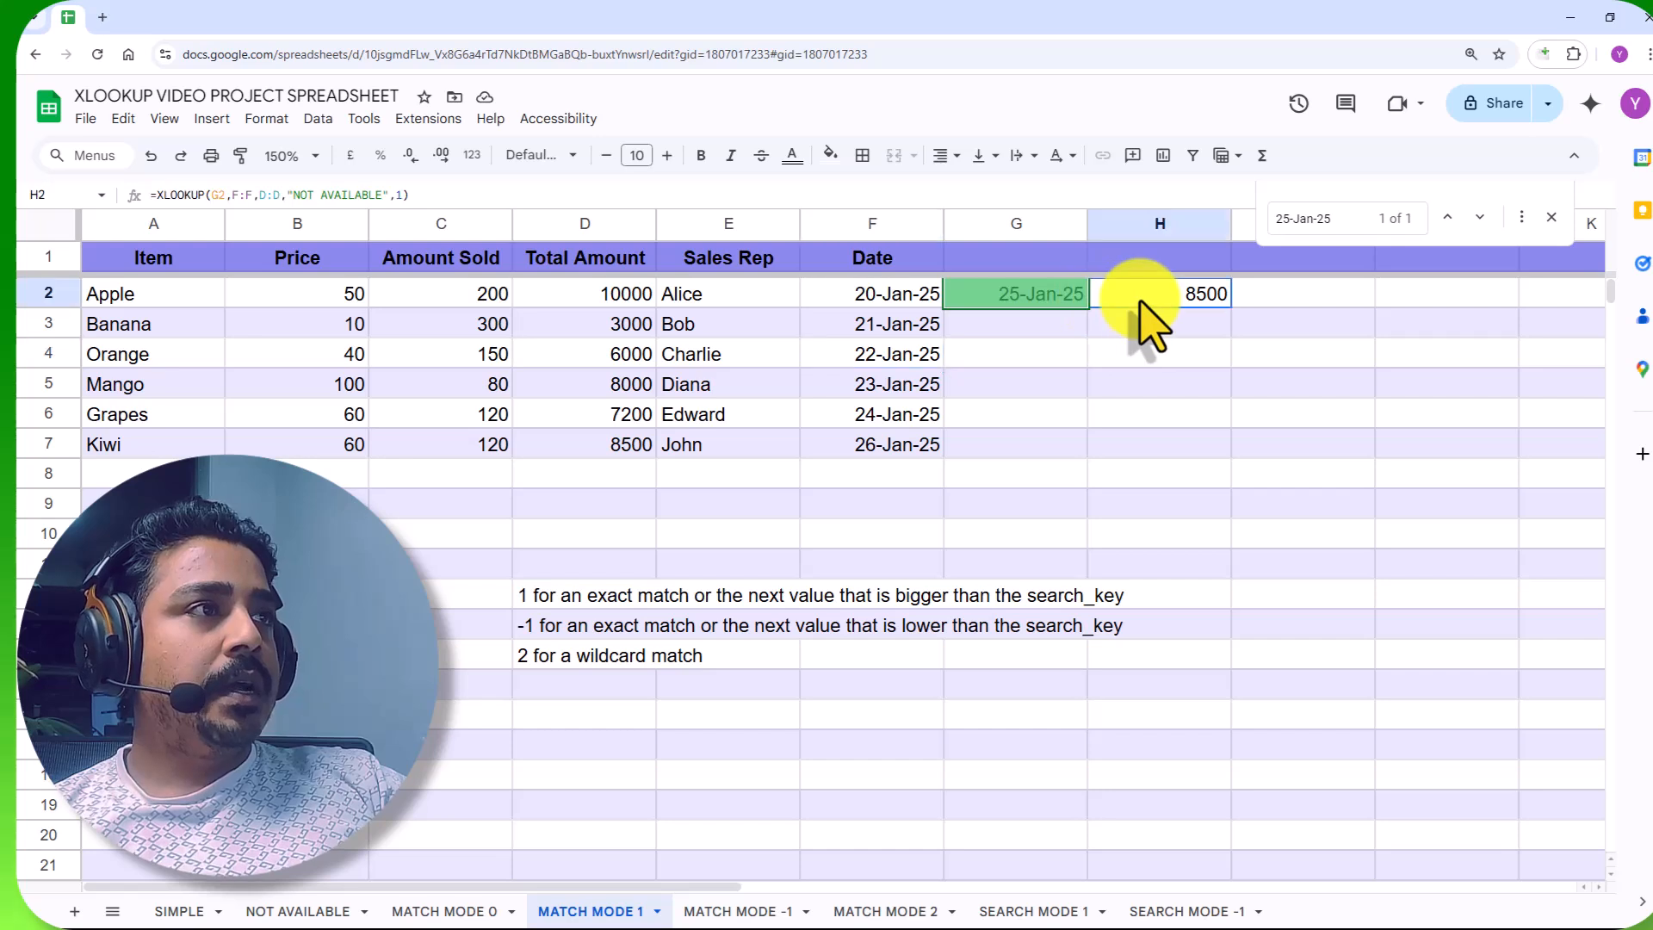
double_click(1145, 314)
double_click(1464, 291)
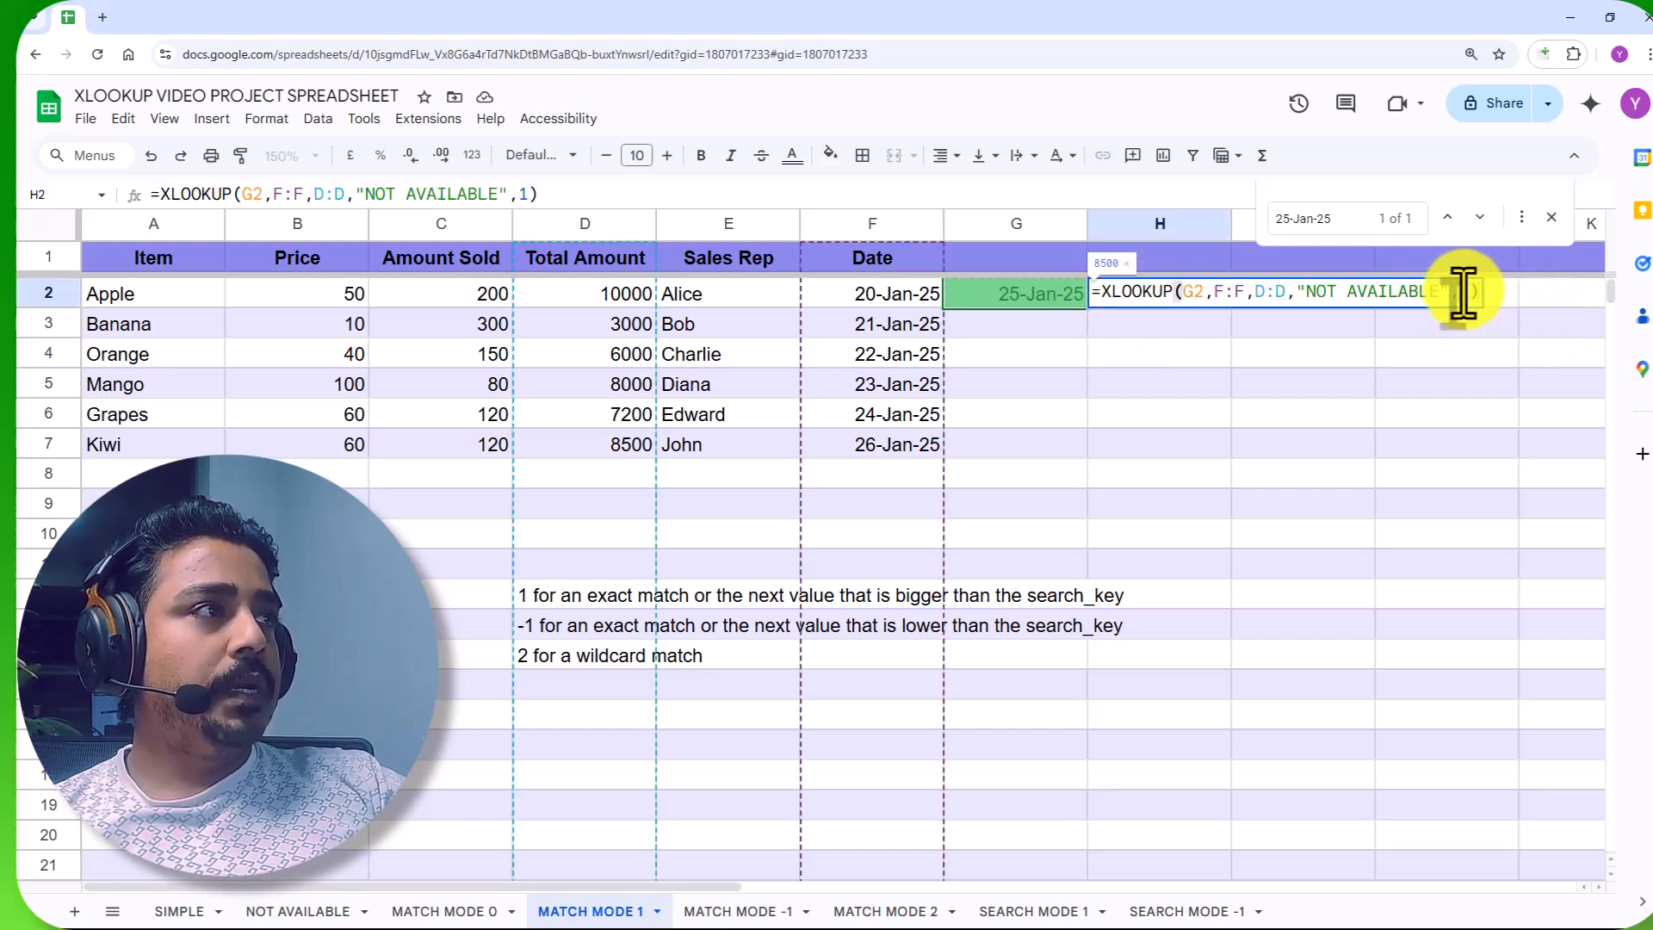
click(1193, 293)
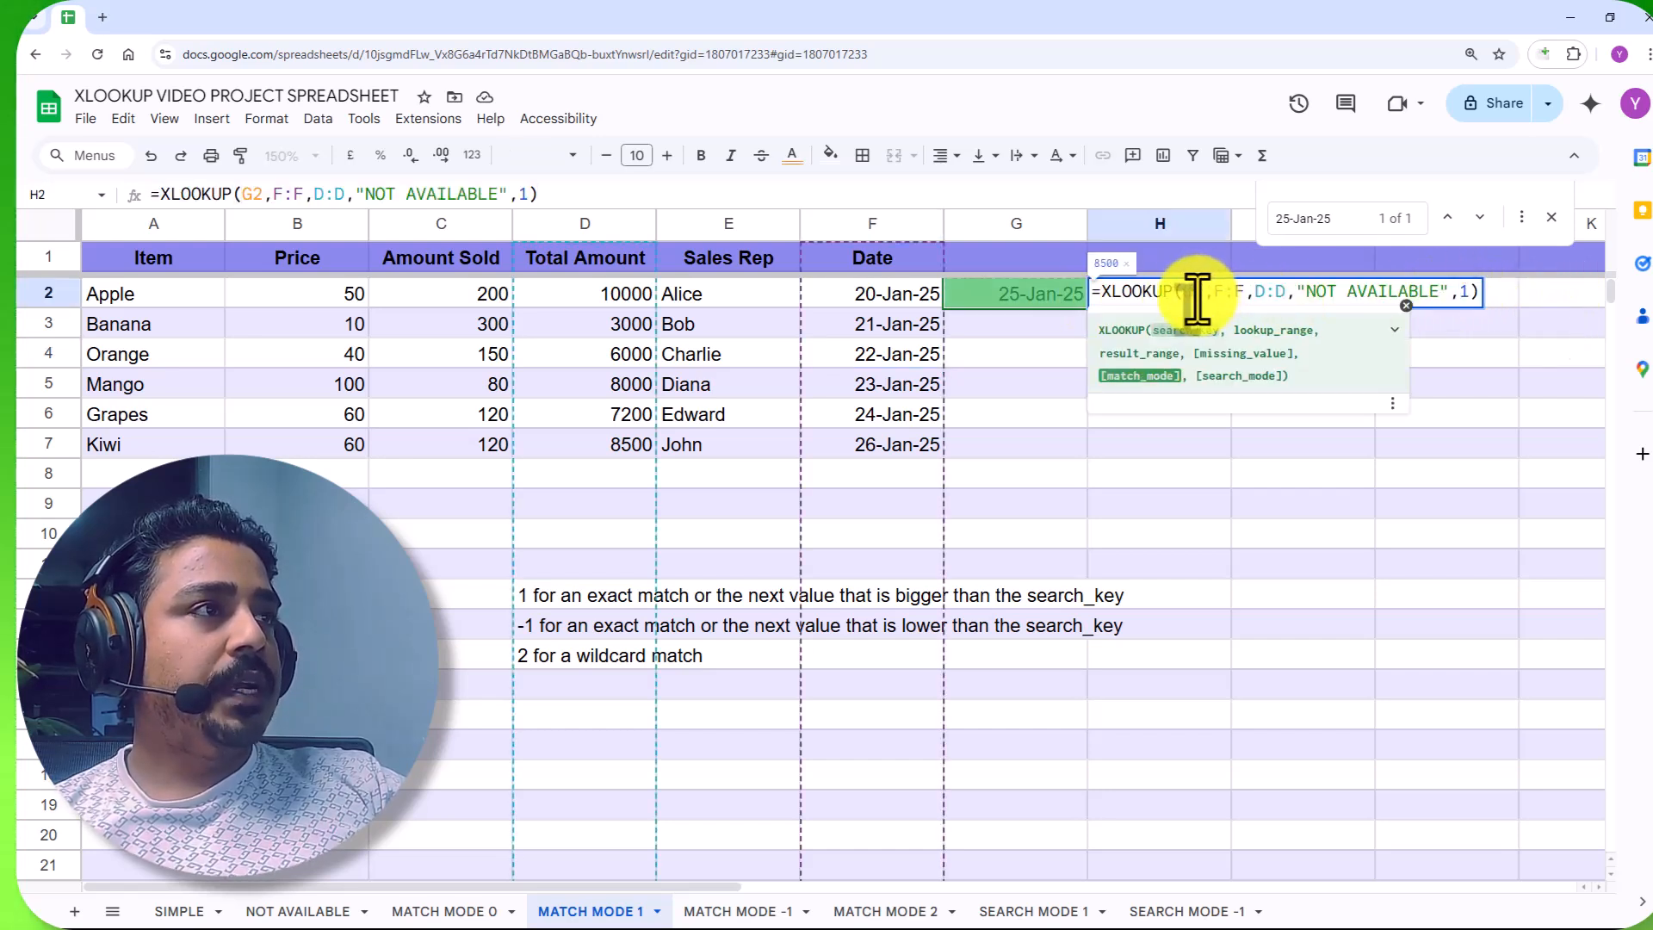
click(996, 326)
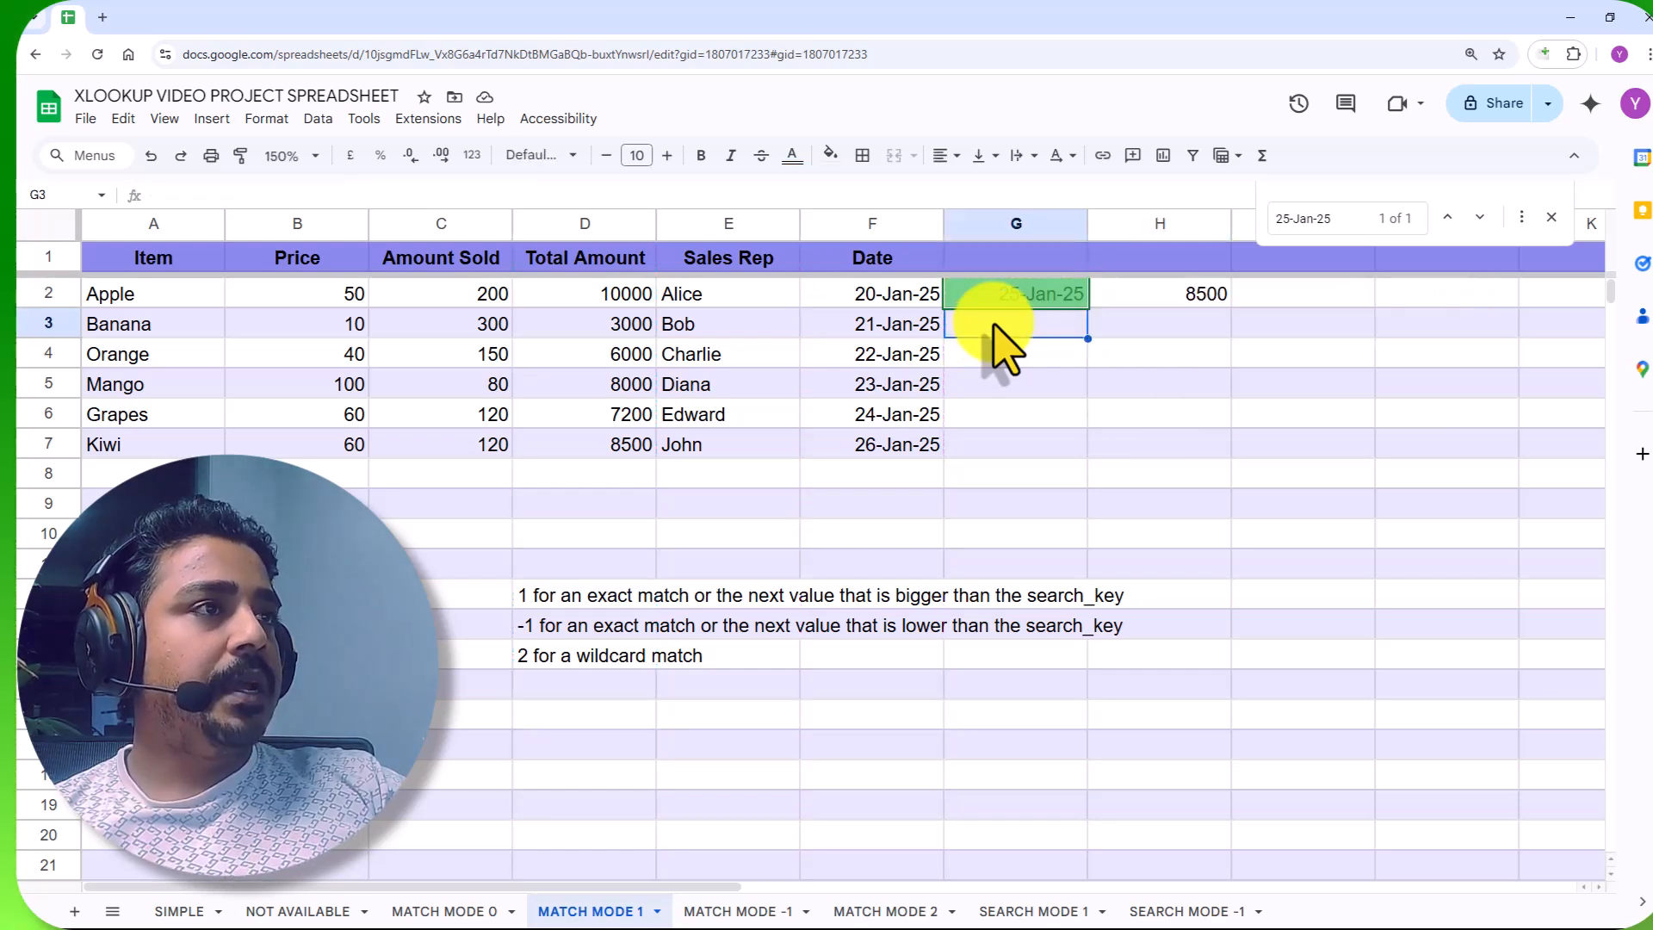
click(902, 445)
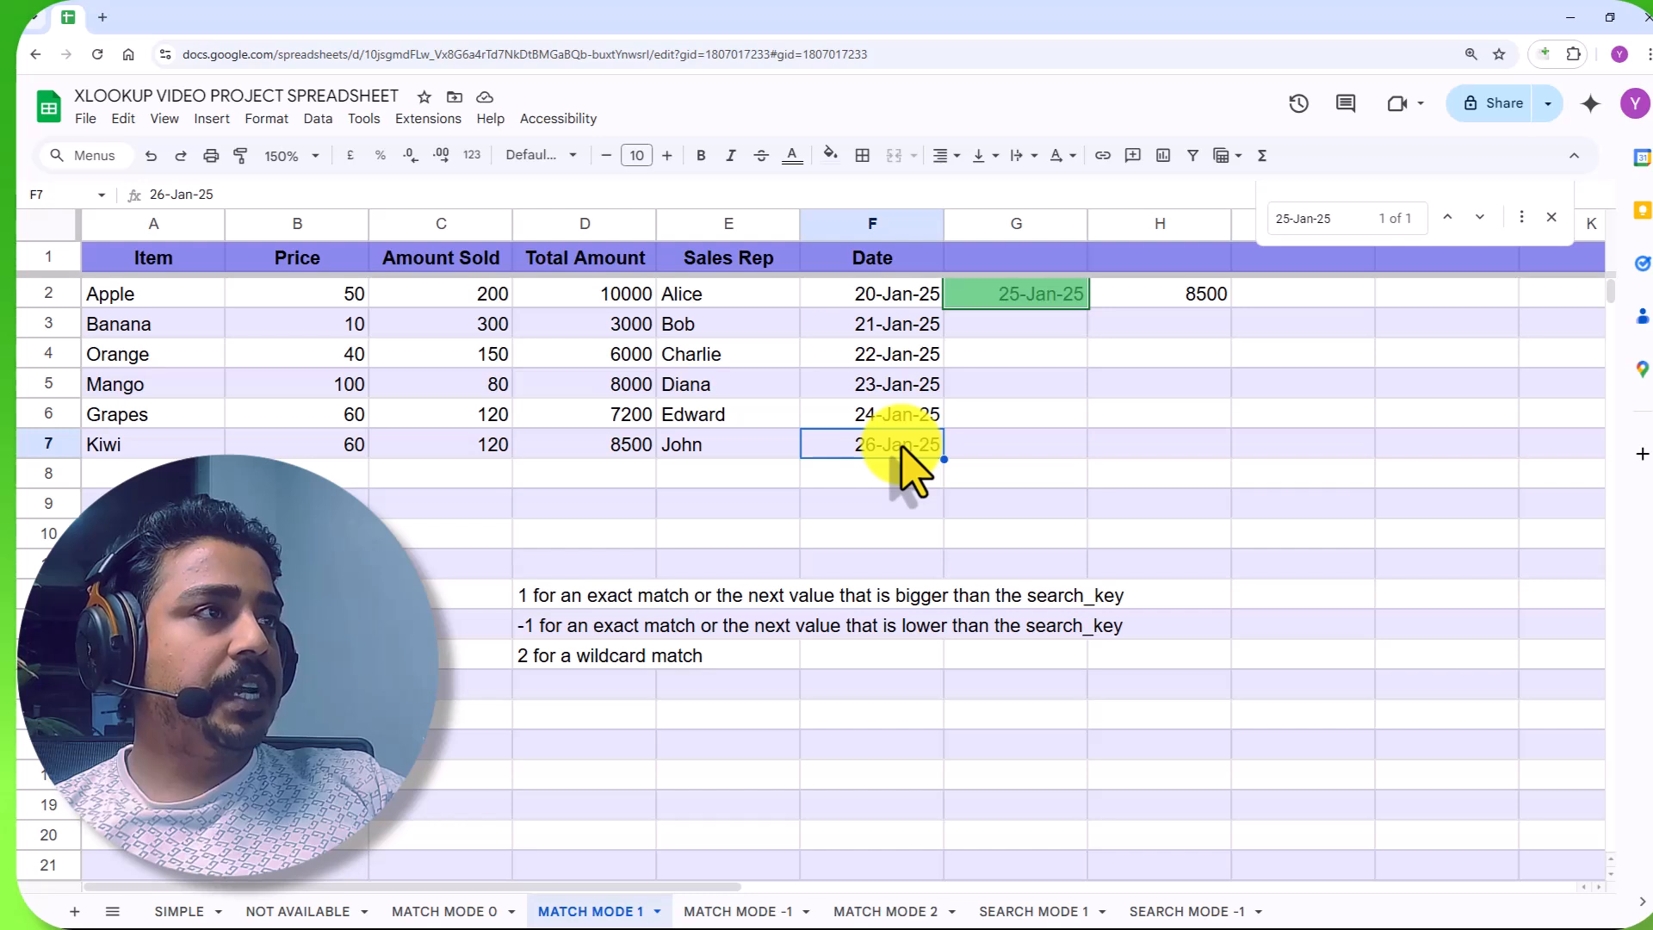
click(601, 446)
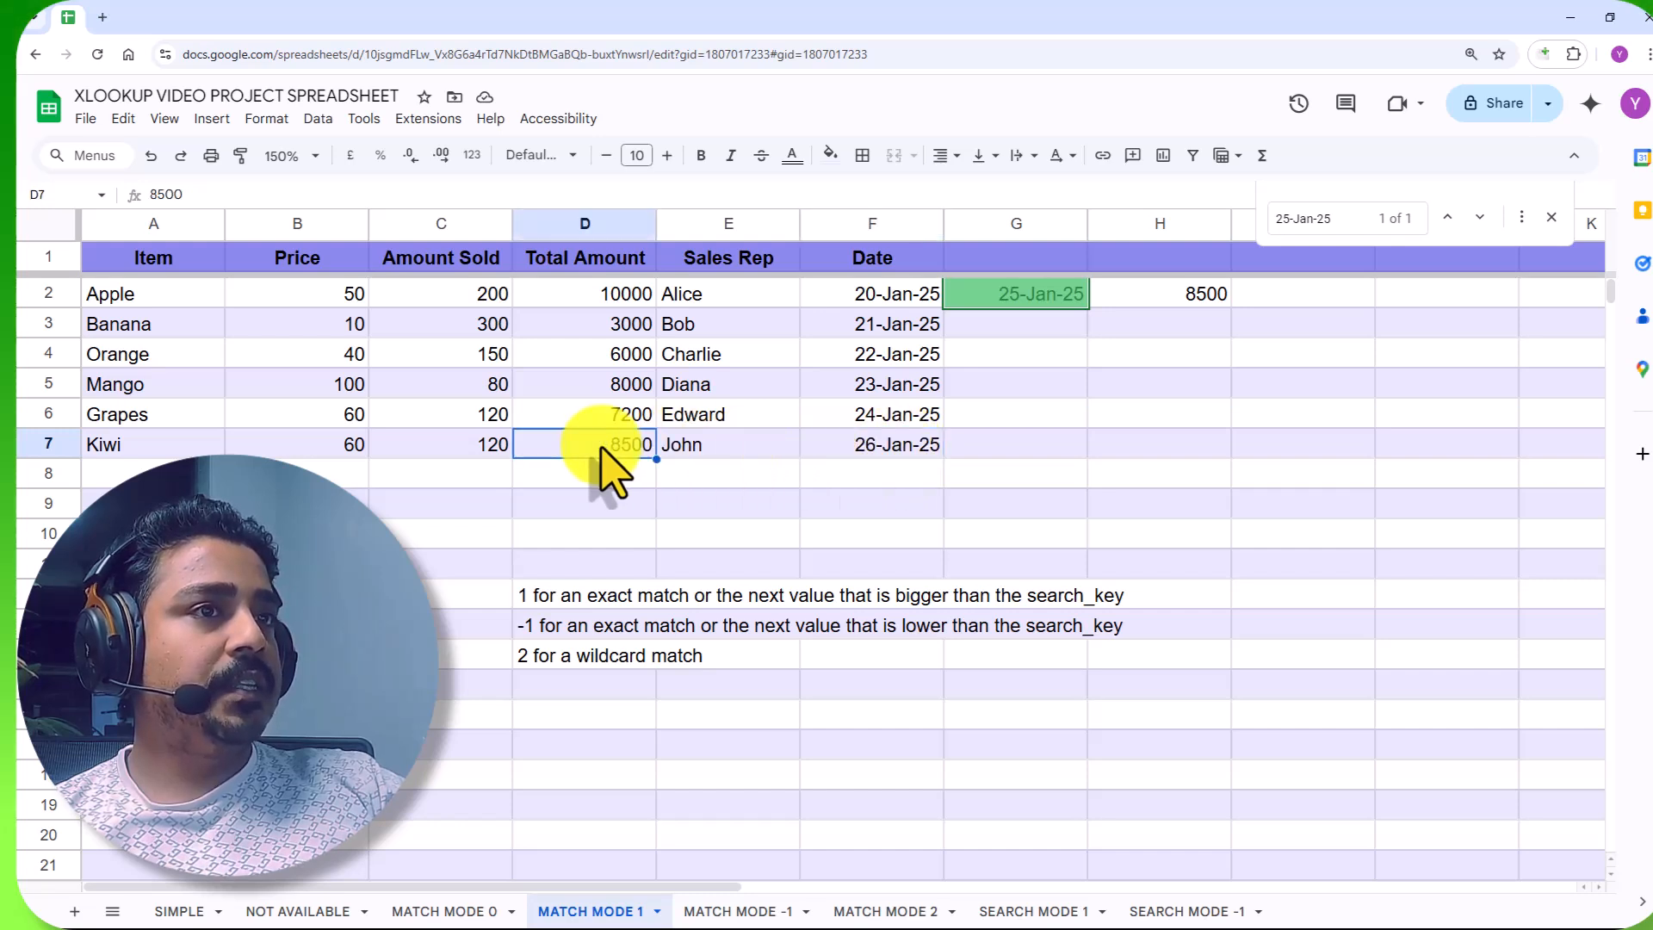
click(1188, 297)
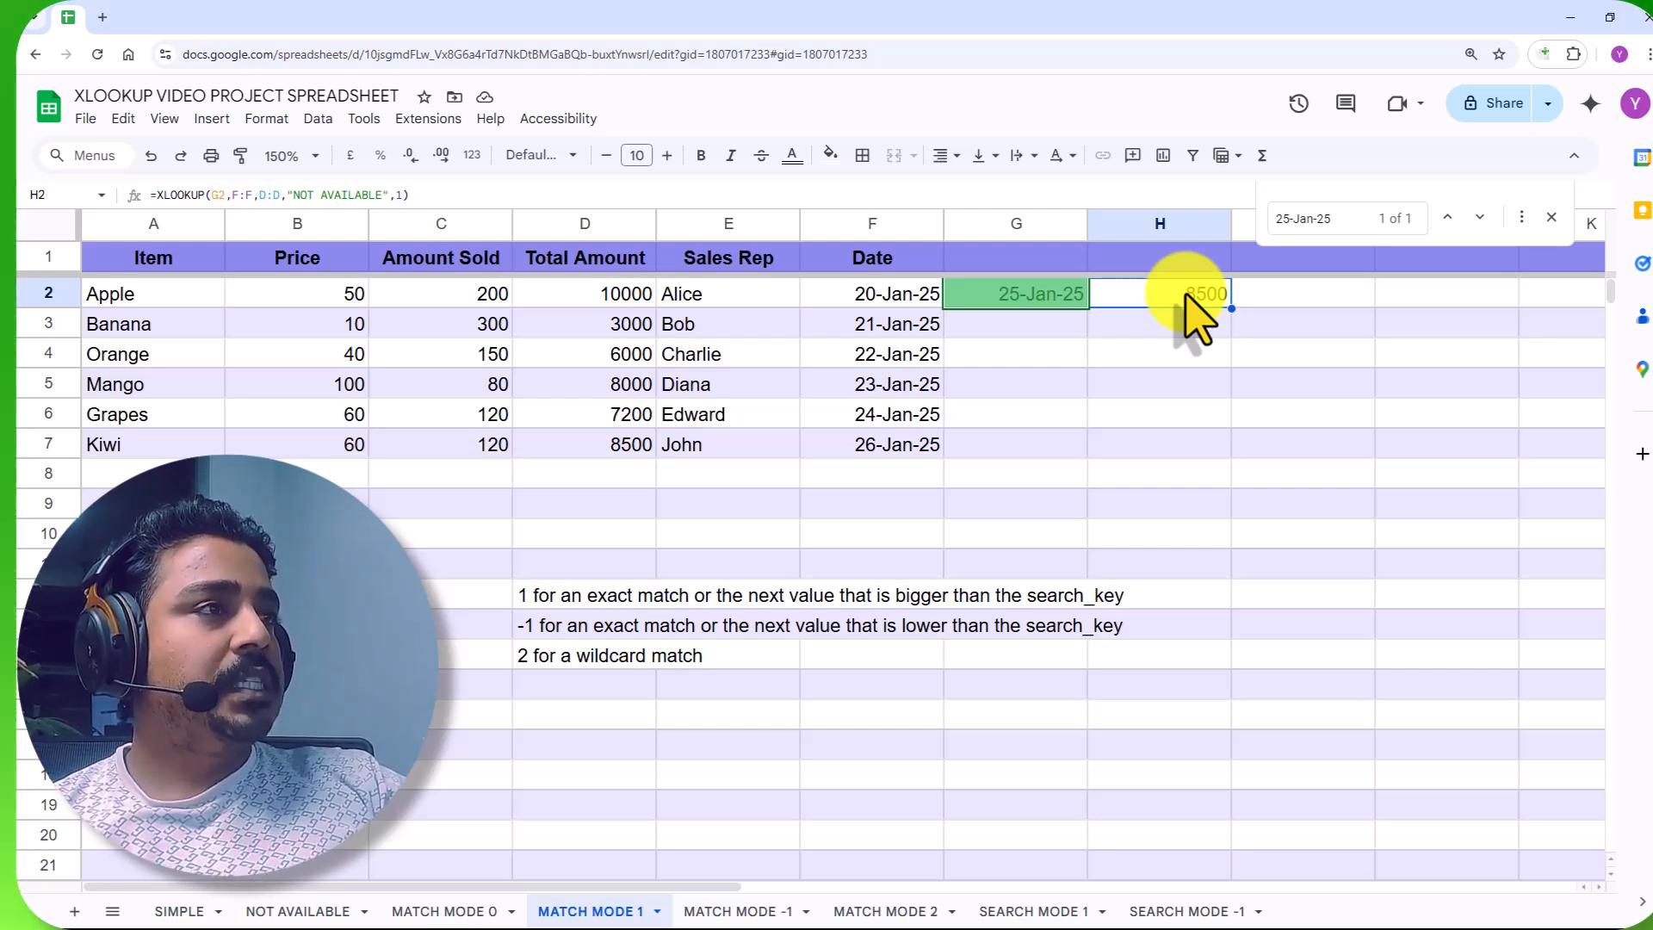
Open the MATCH MODE -1 sheet and read the H2 XLOOKUP formula and the -1 match mode note in D13.
click(748, 913)
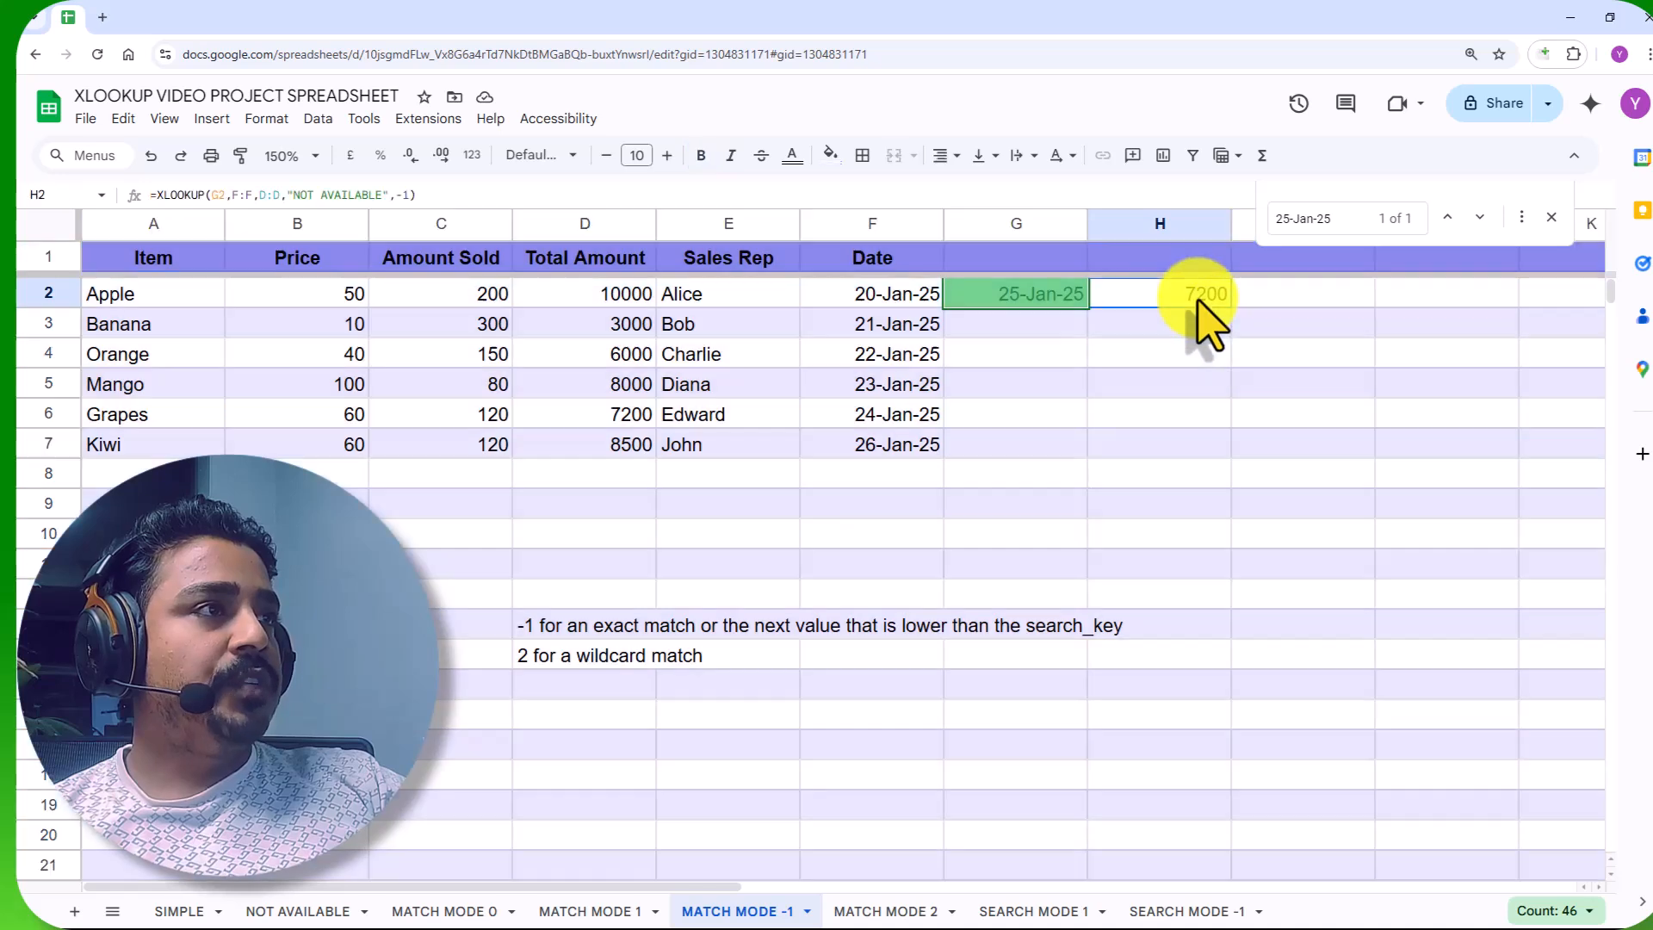
double_click(1191, 297)
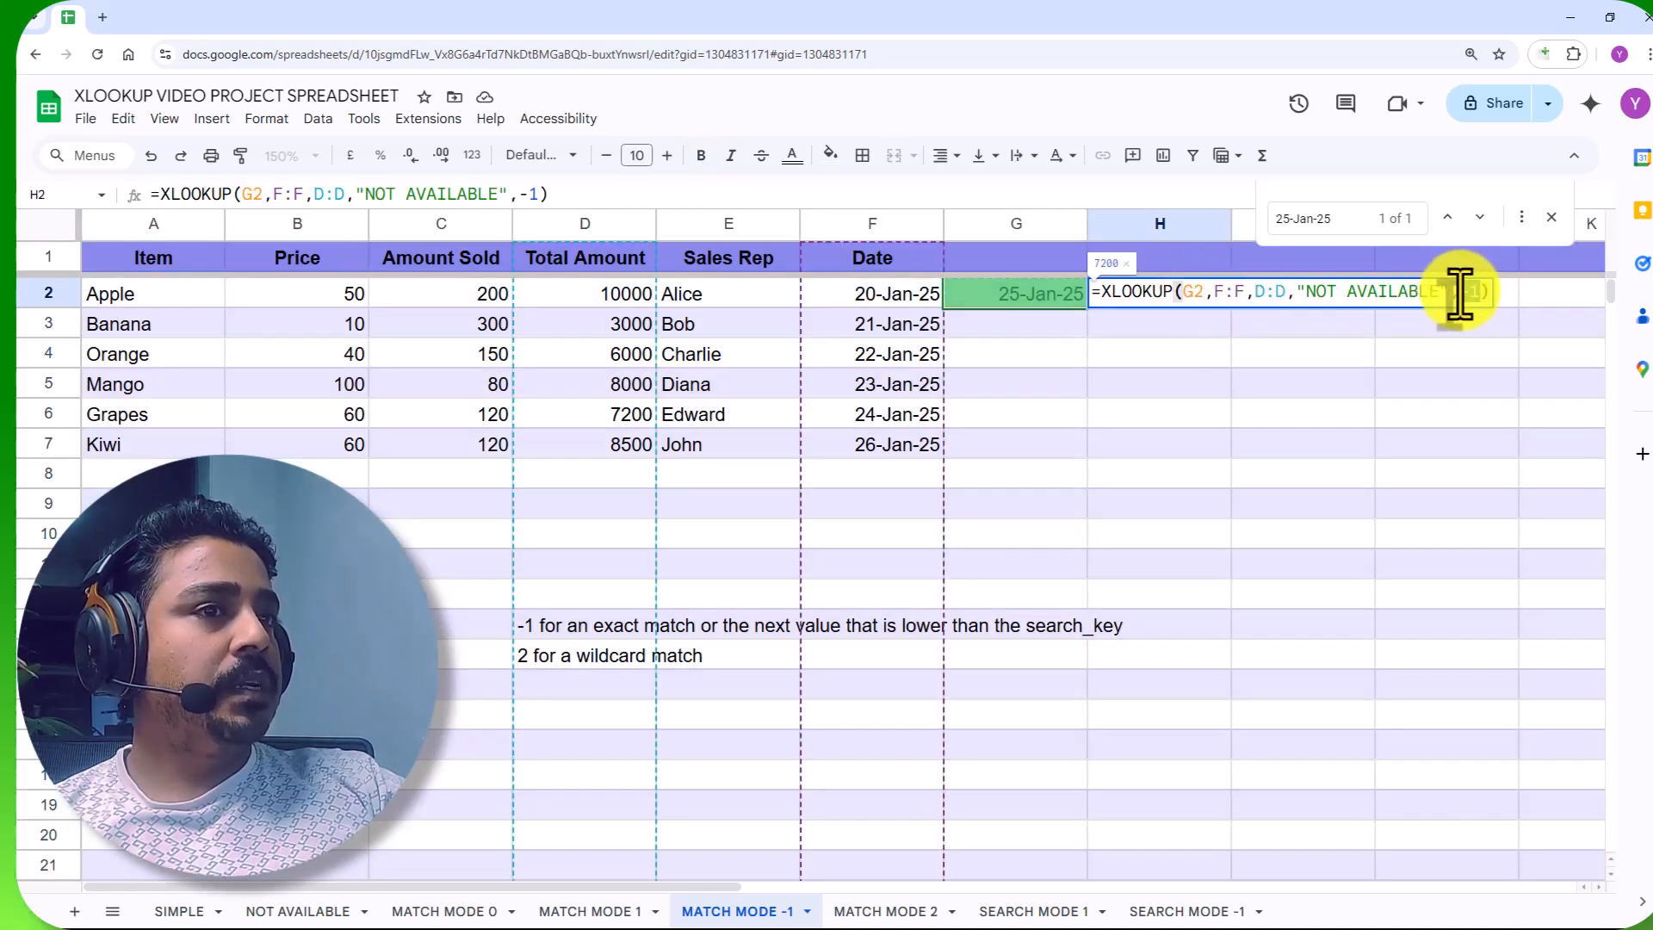
click(624, 633)
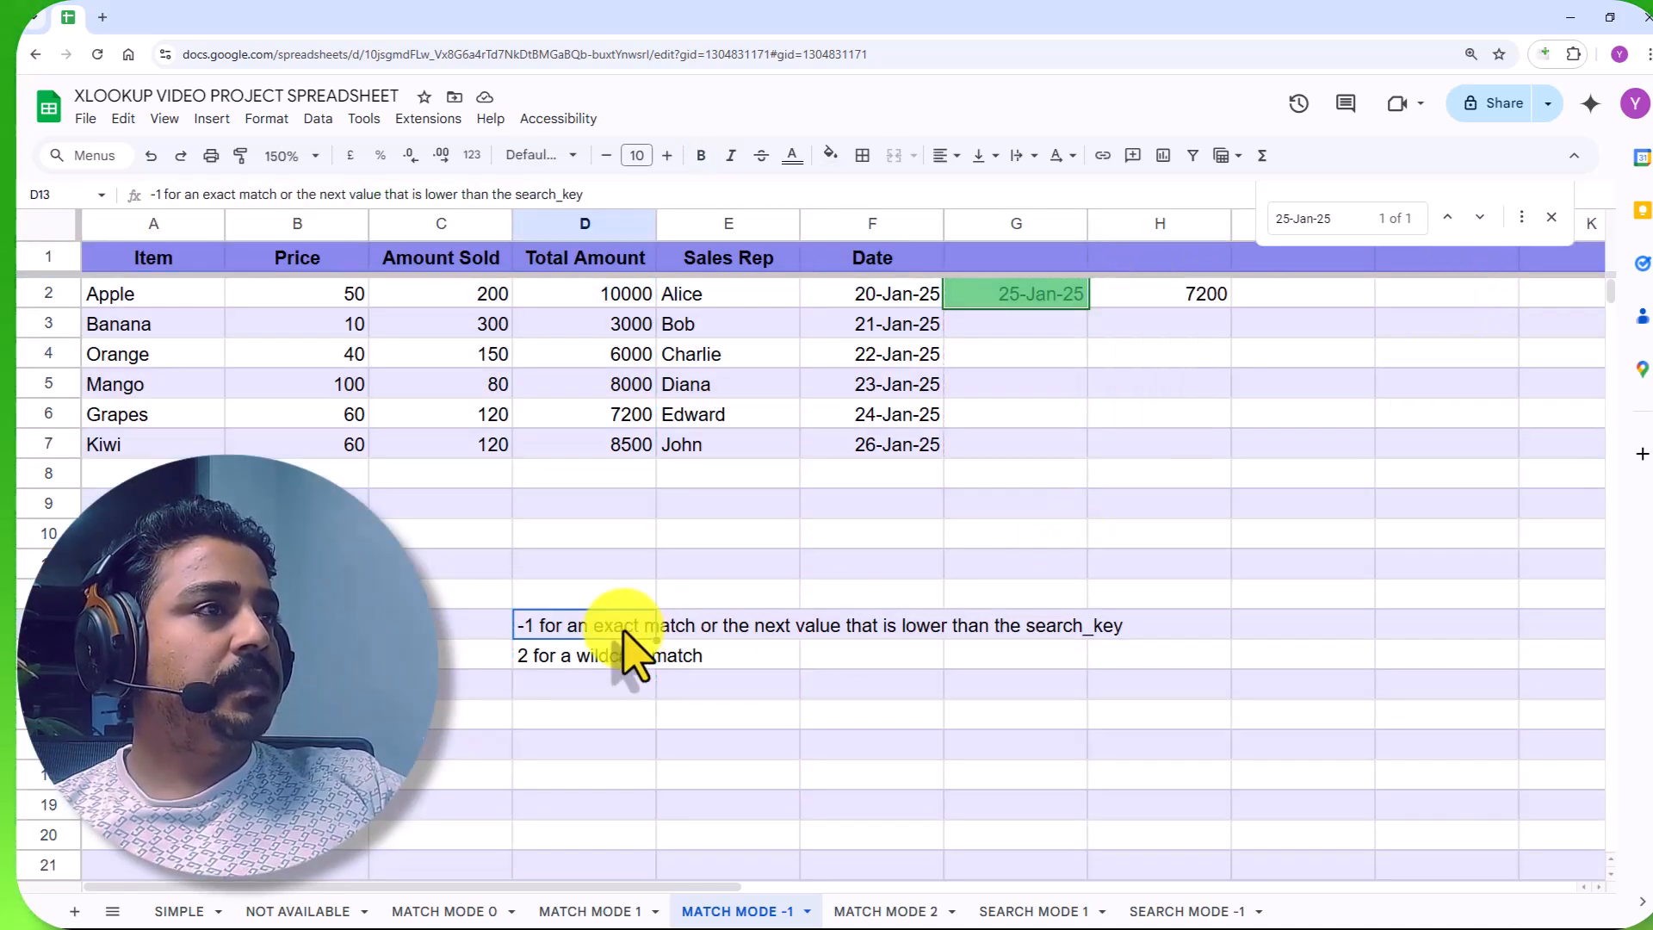
Compare the search date in G2 with row 6's Date and Total Amount, and check them against the H2 result.
click(1061, 302)
click(908, 412)
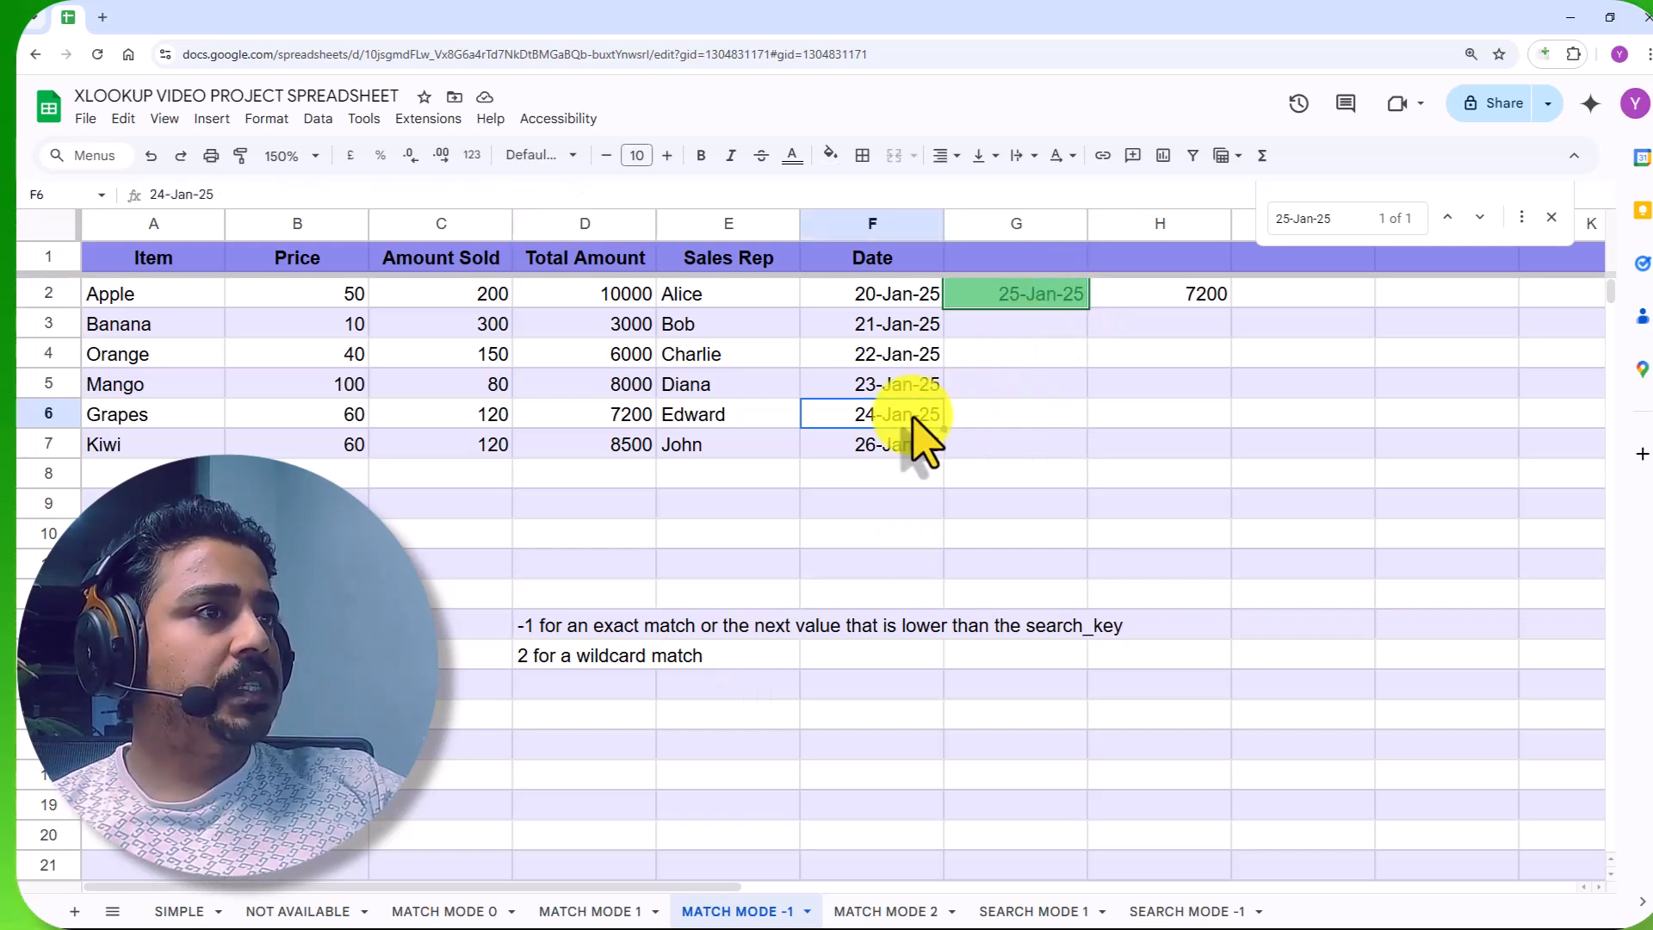
click(1050, 292)
click(911, 414)
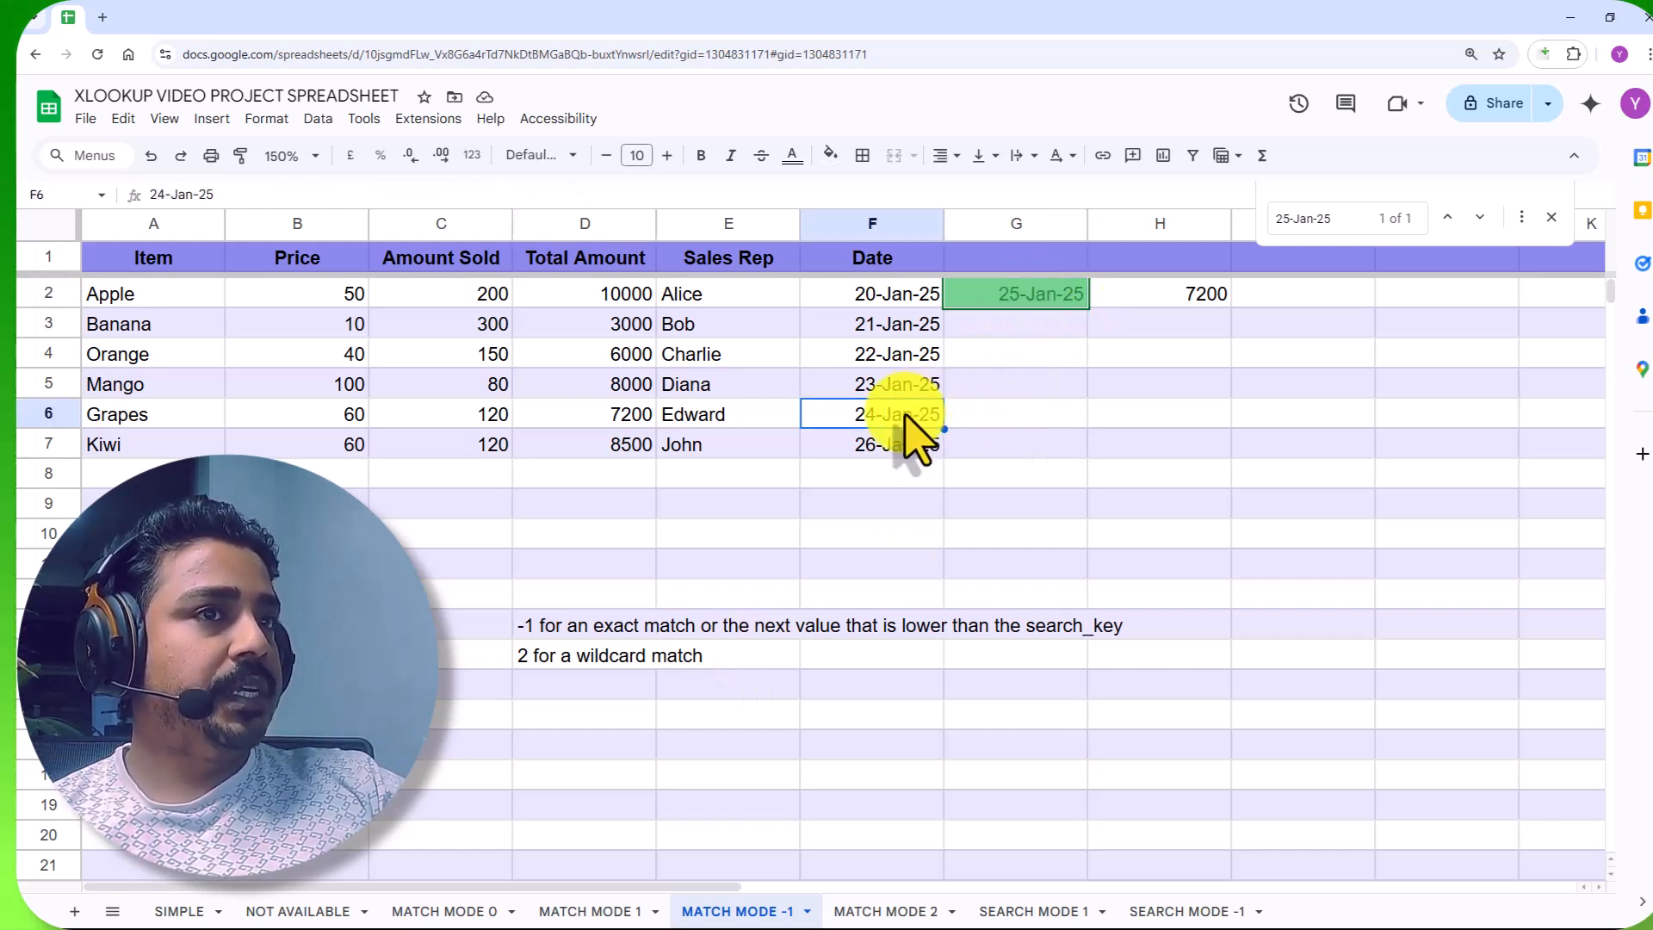
click(581, 417)
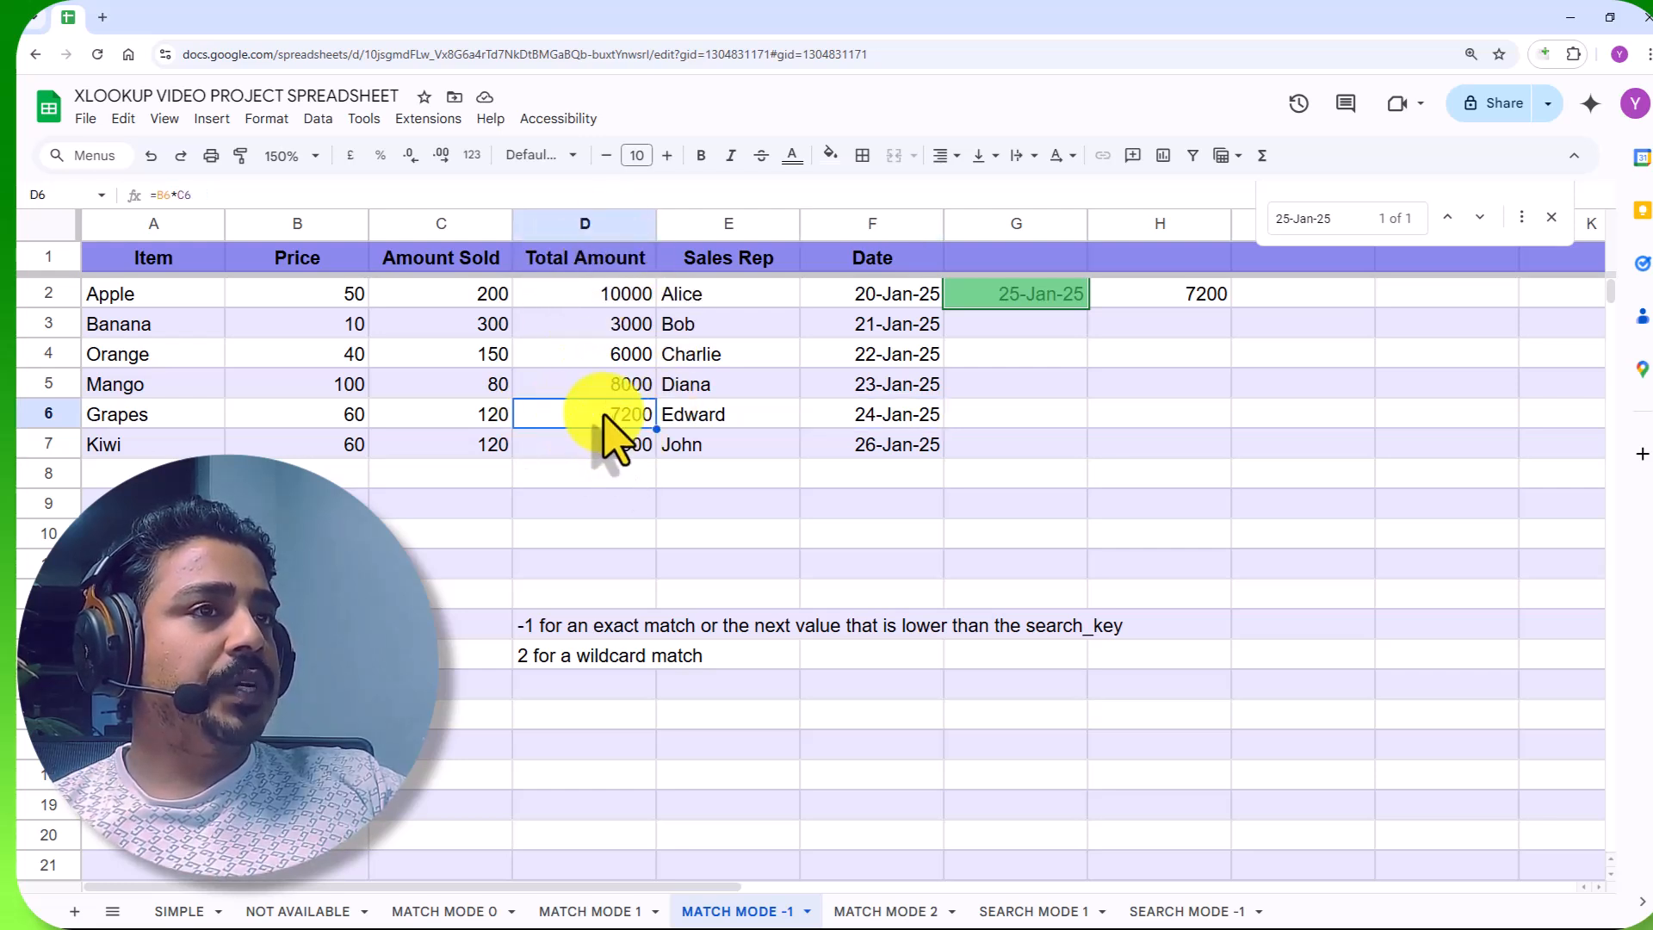
click(1179, 297)
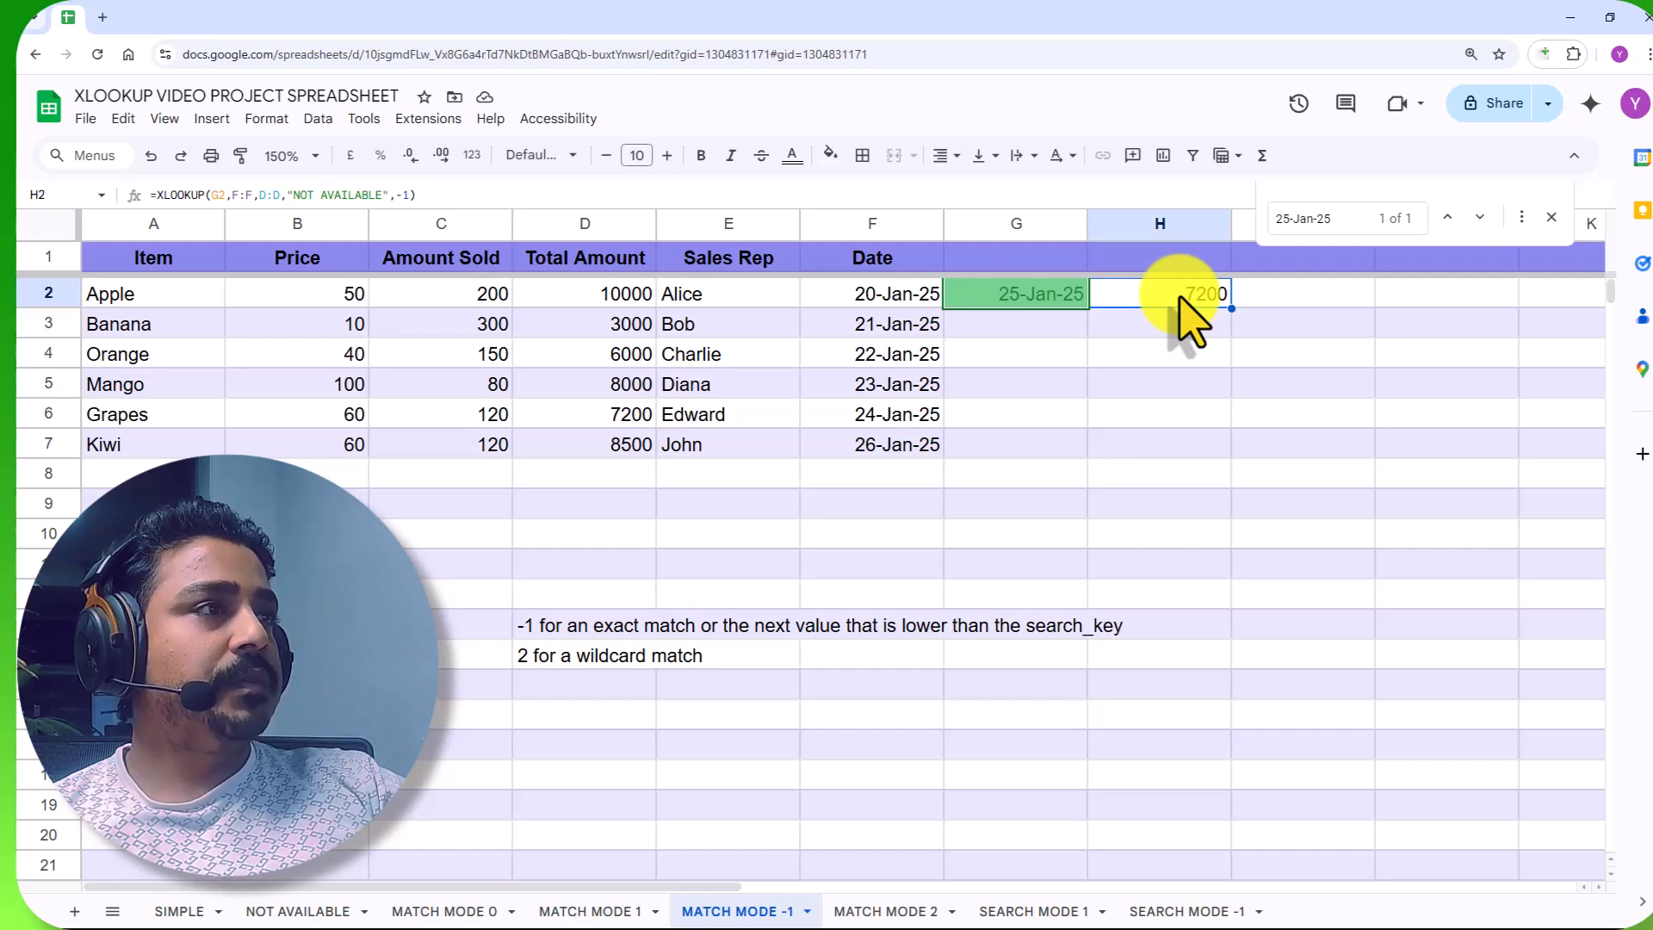
Open the MATCH MODE 2 sheet, check the wildcard match note in D14, and clear the existing formula from H2.
click(874, 911)
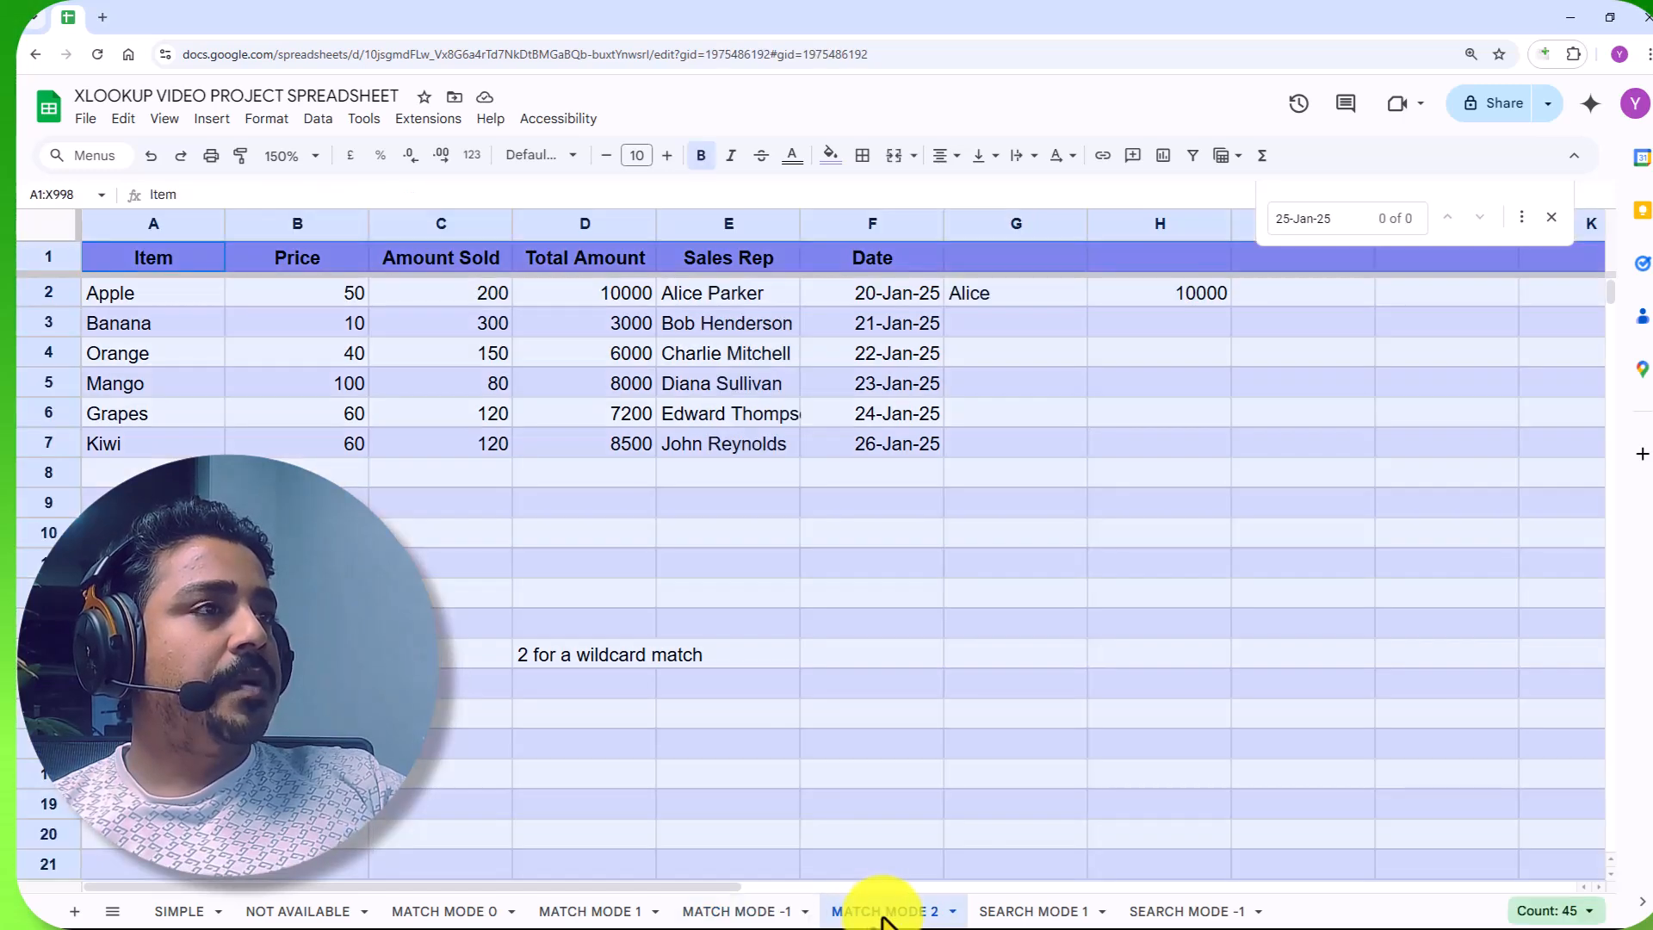
click(603, 661)
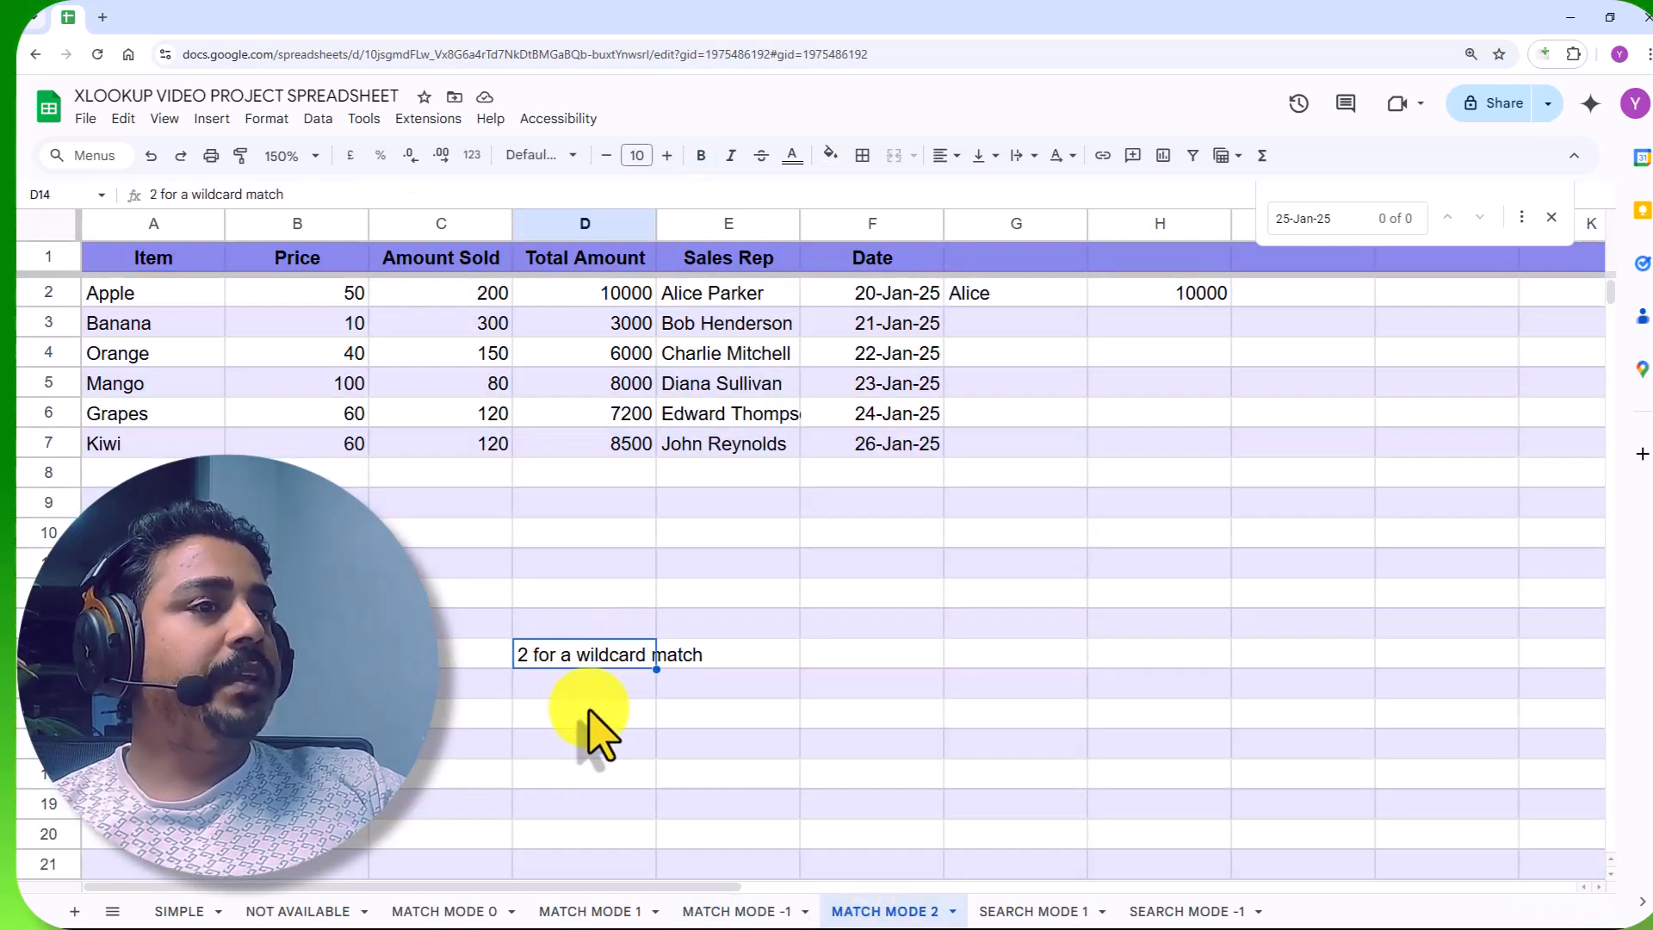
click(1171, 301)
key(Delete)
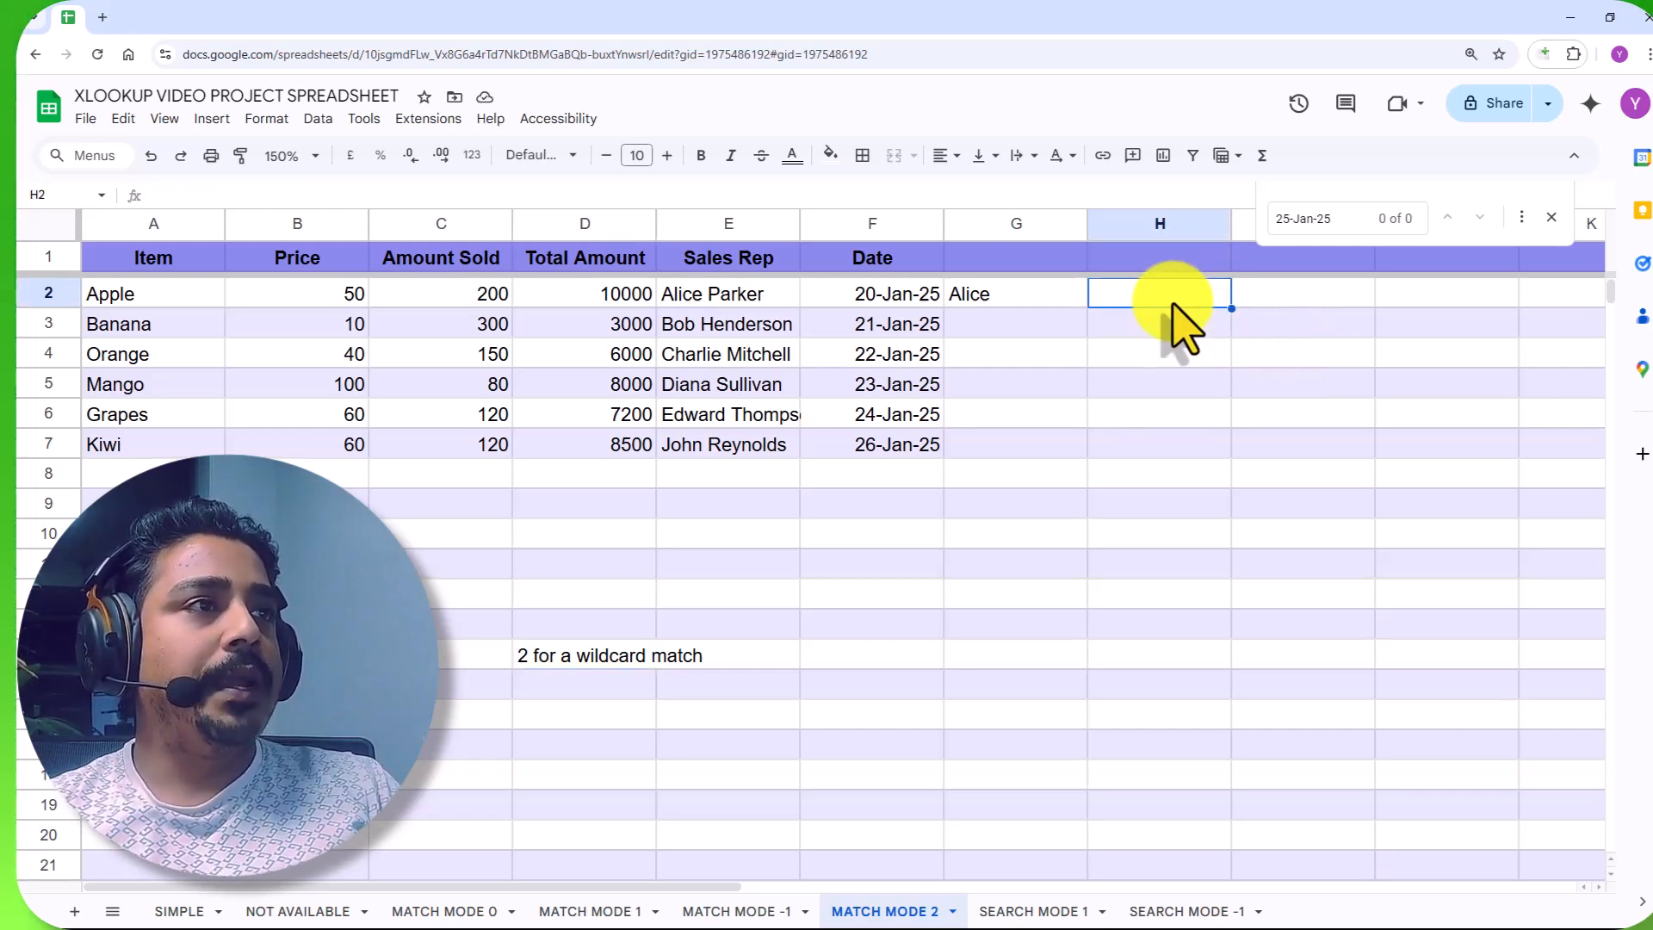
Start an XLOOKUP formula in H2 with G2&"*" as the wildcard search key.
text(=)
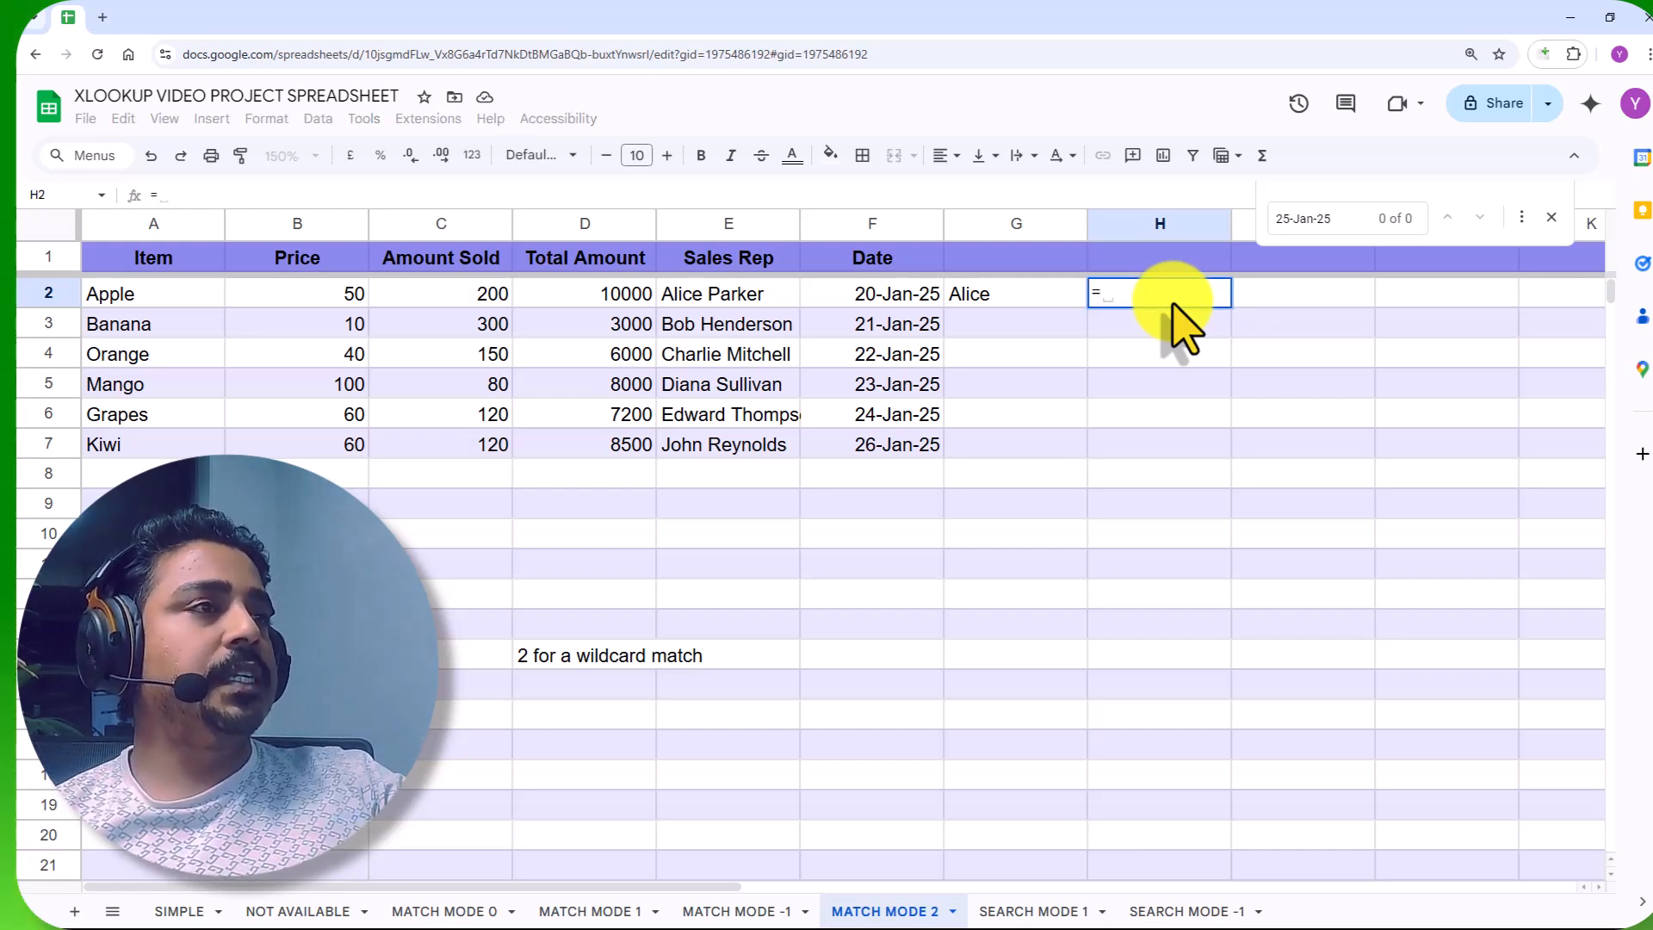
click(1078, 292)
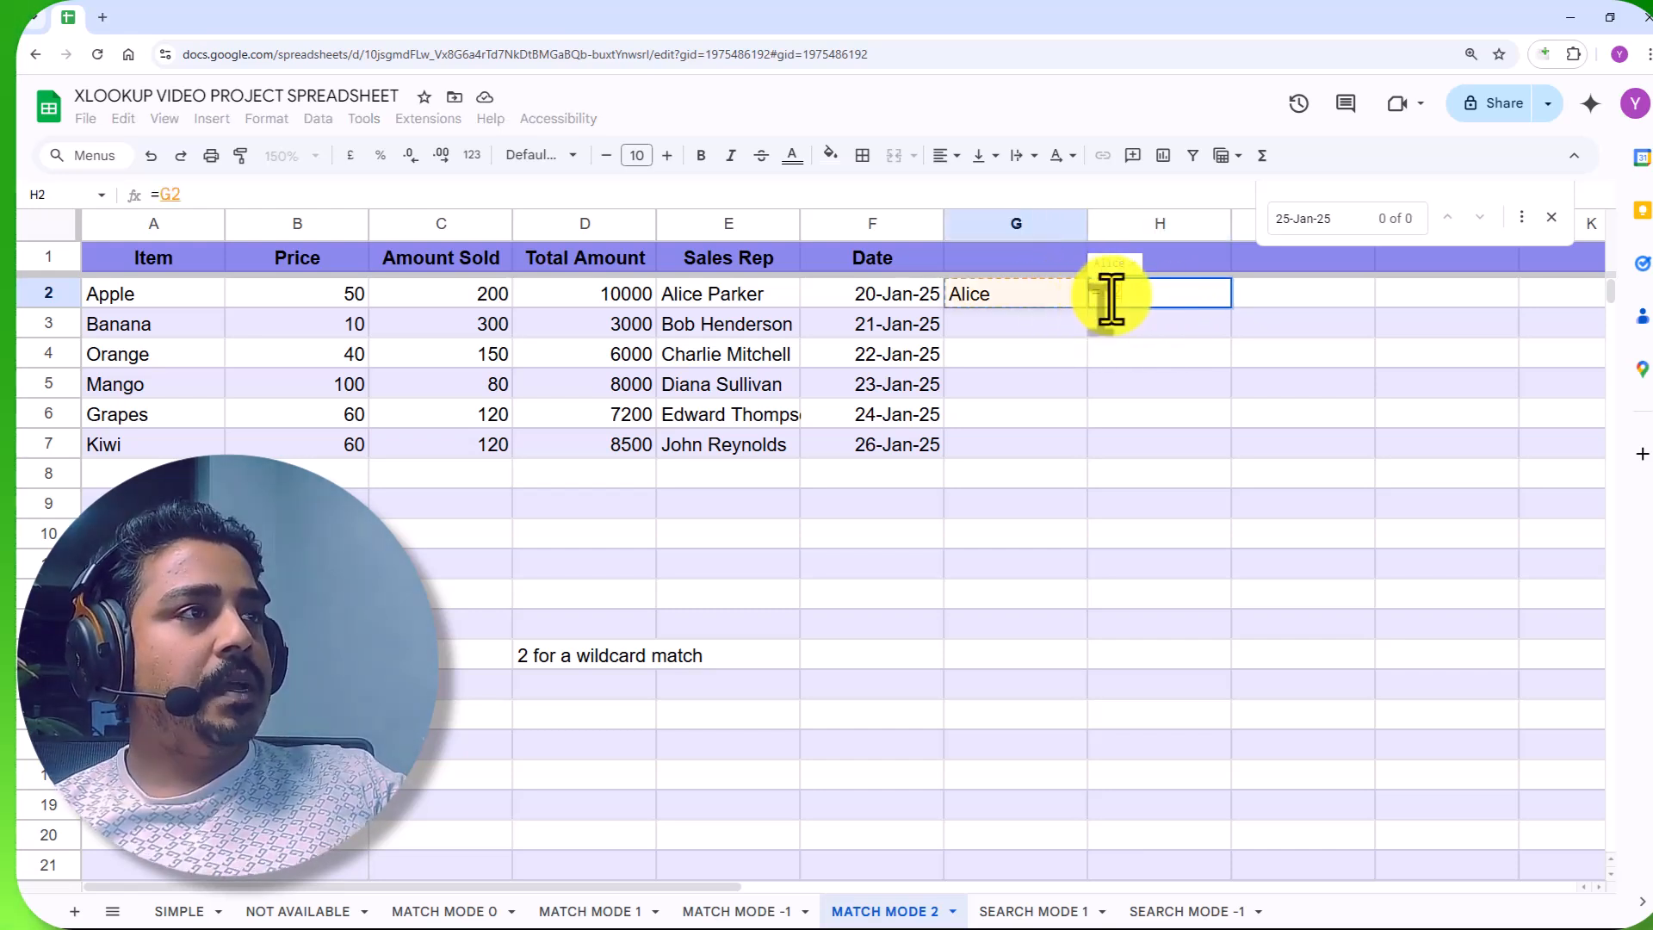
key(shift+Left)
text(XLOOKUP()
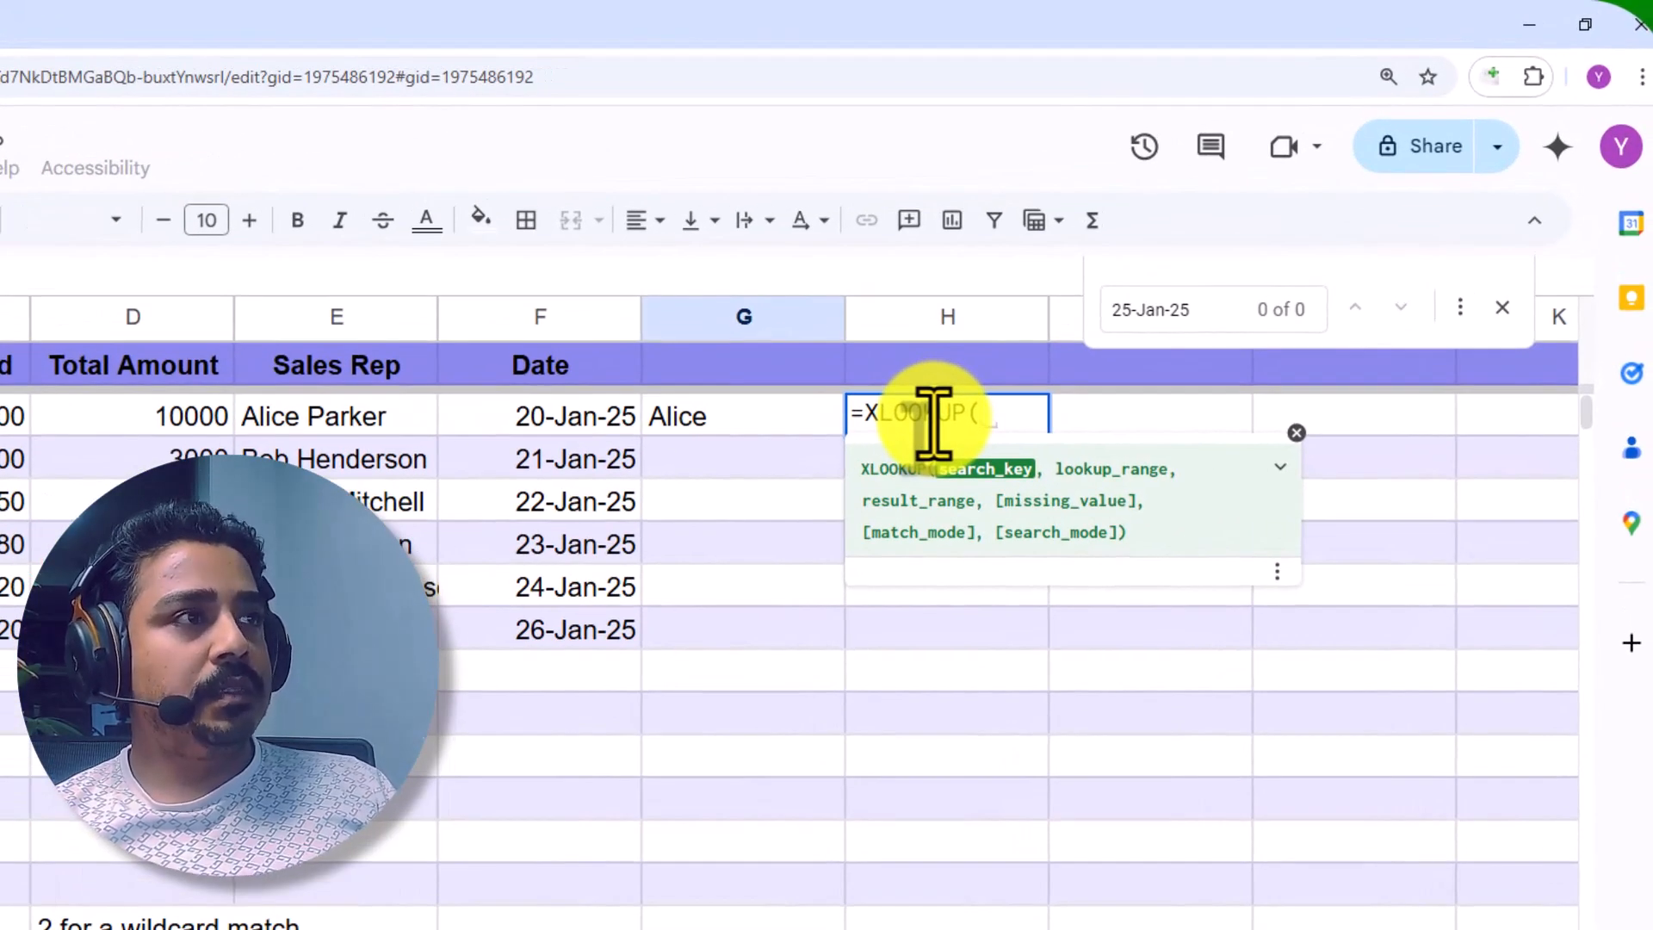
click(754, 415)
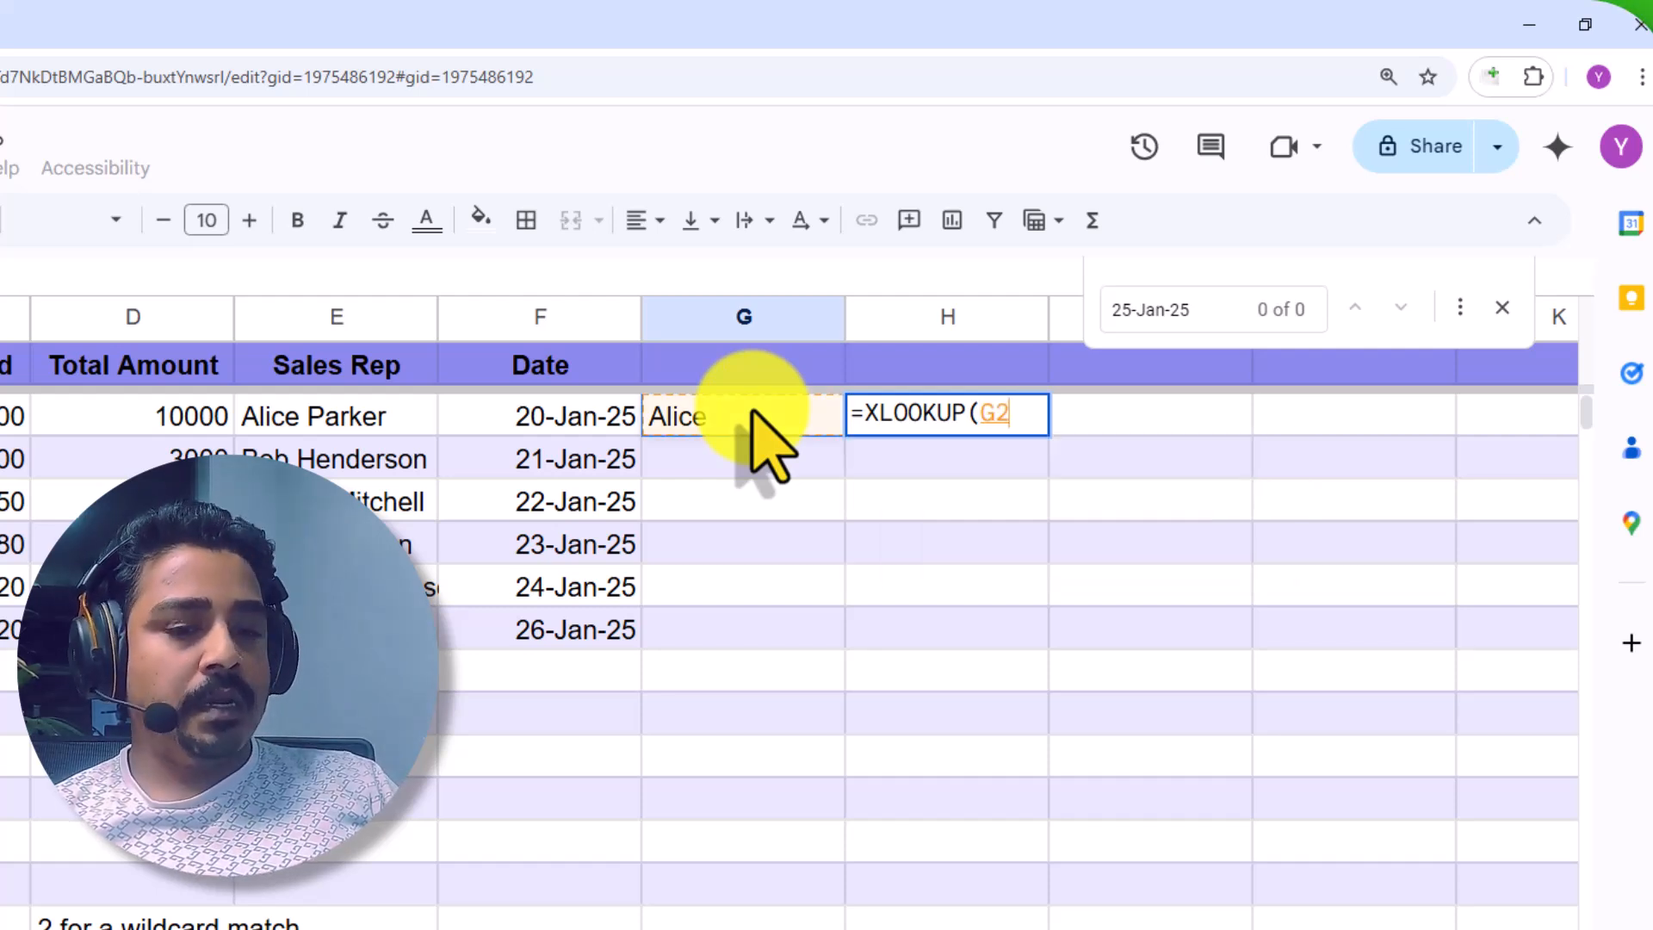
text(&)
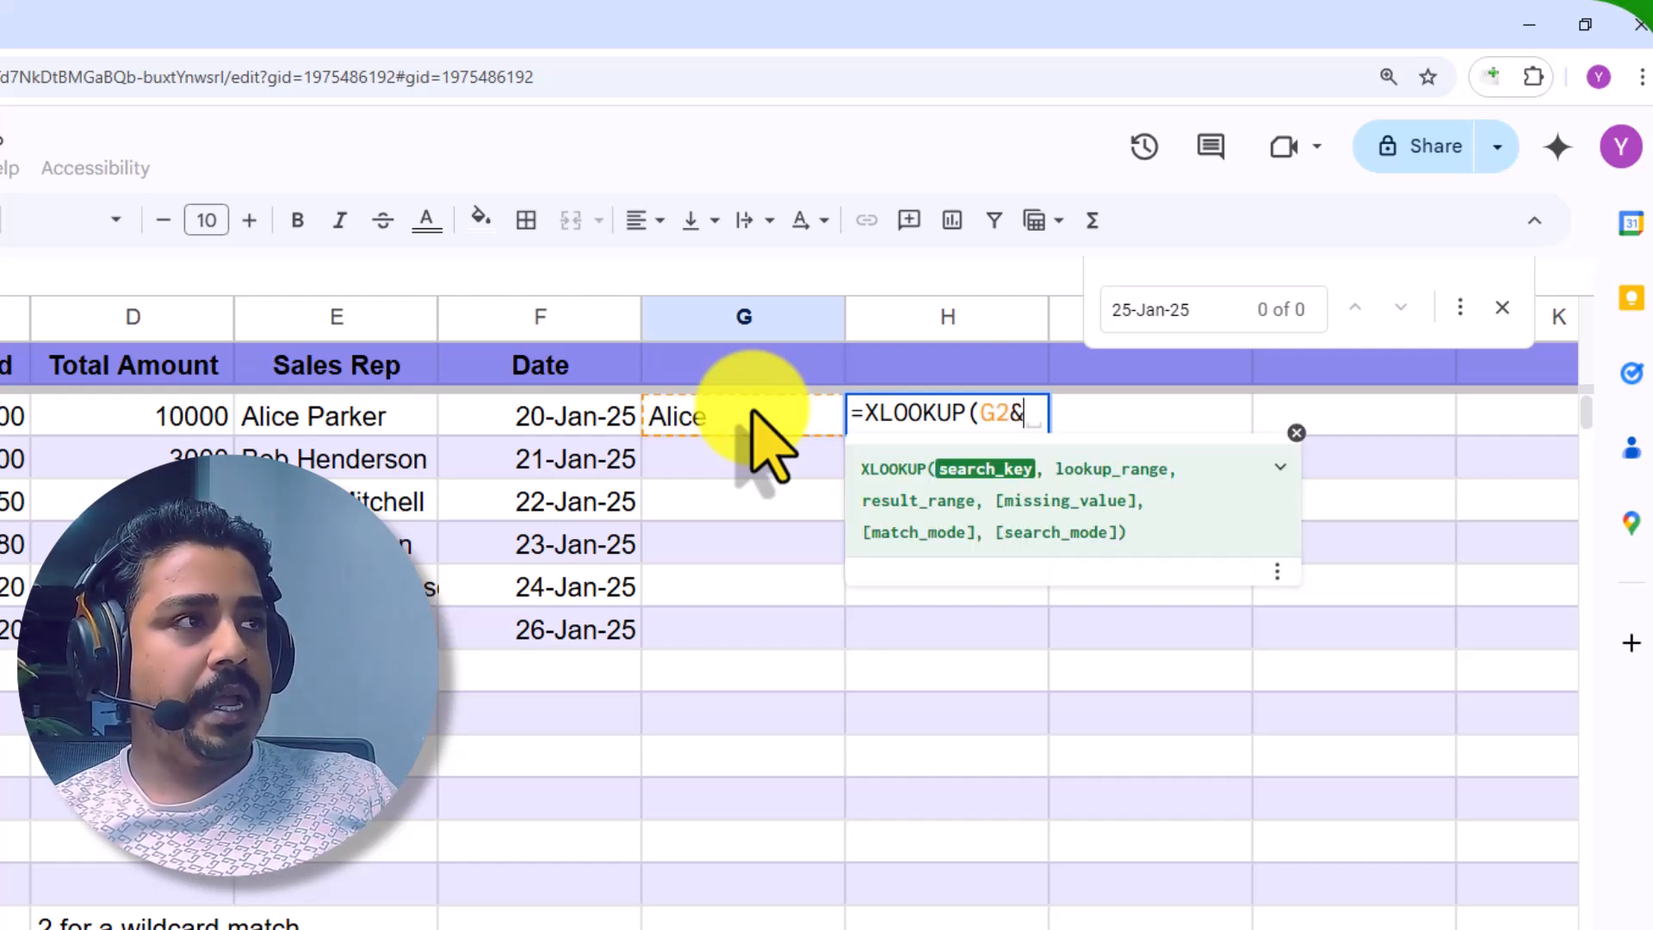
text("*)
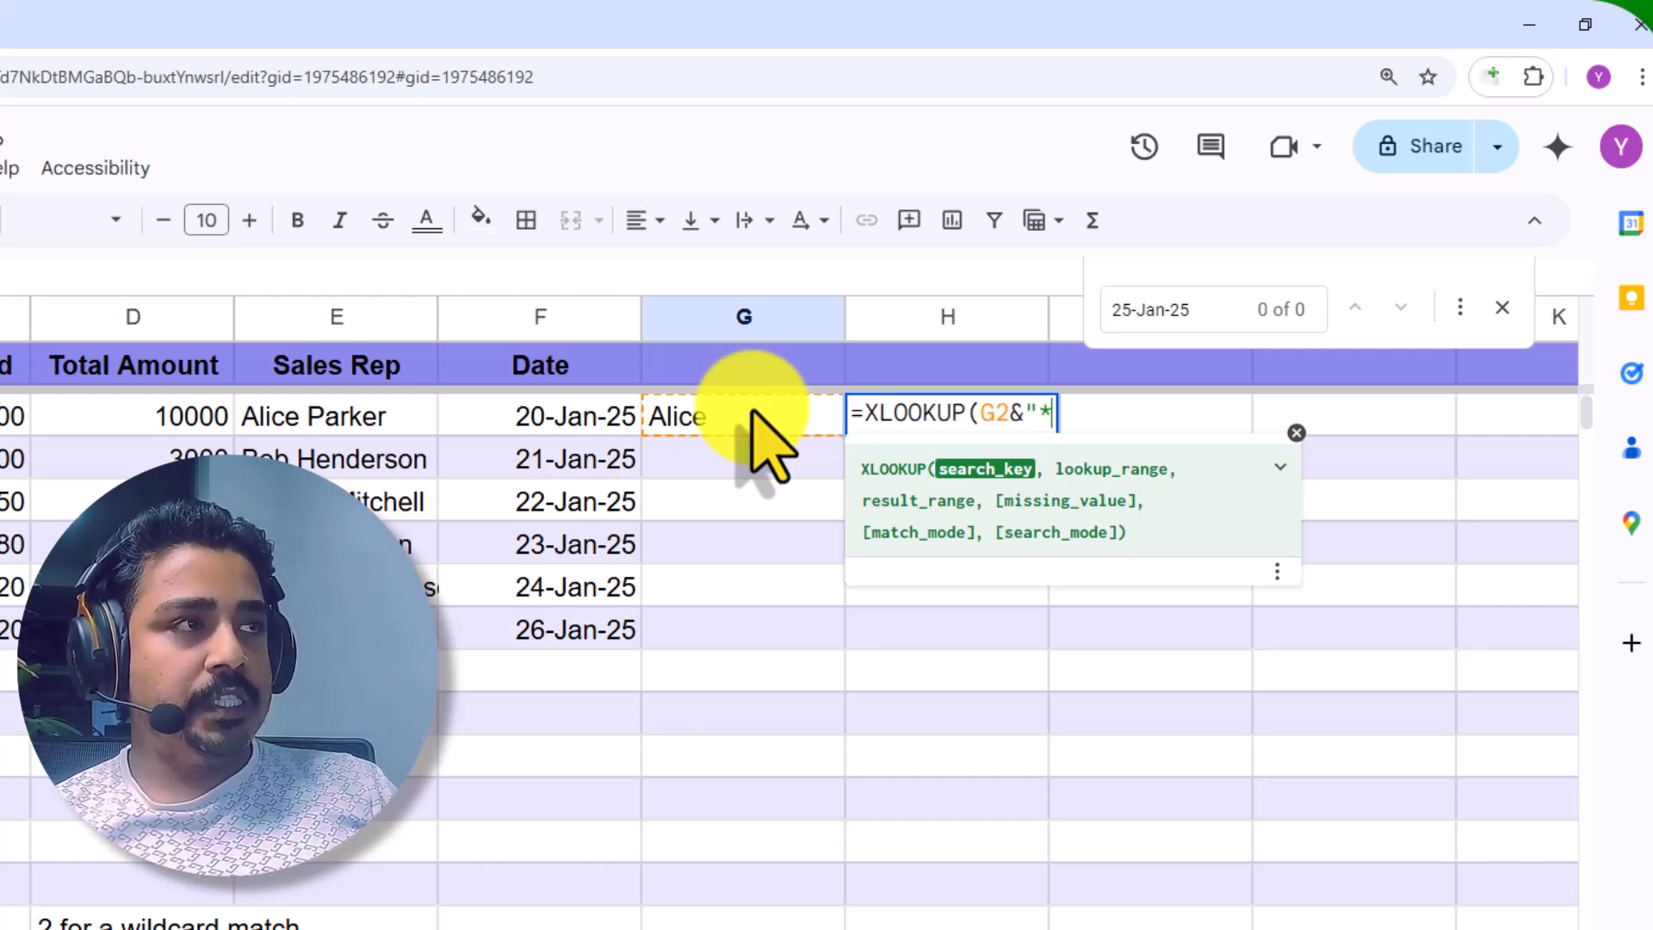
text(")
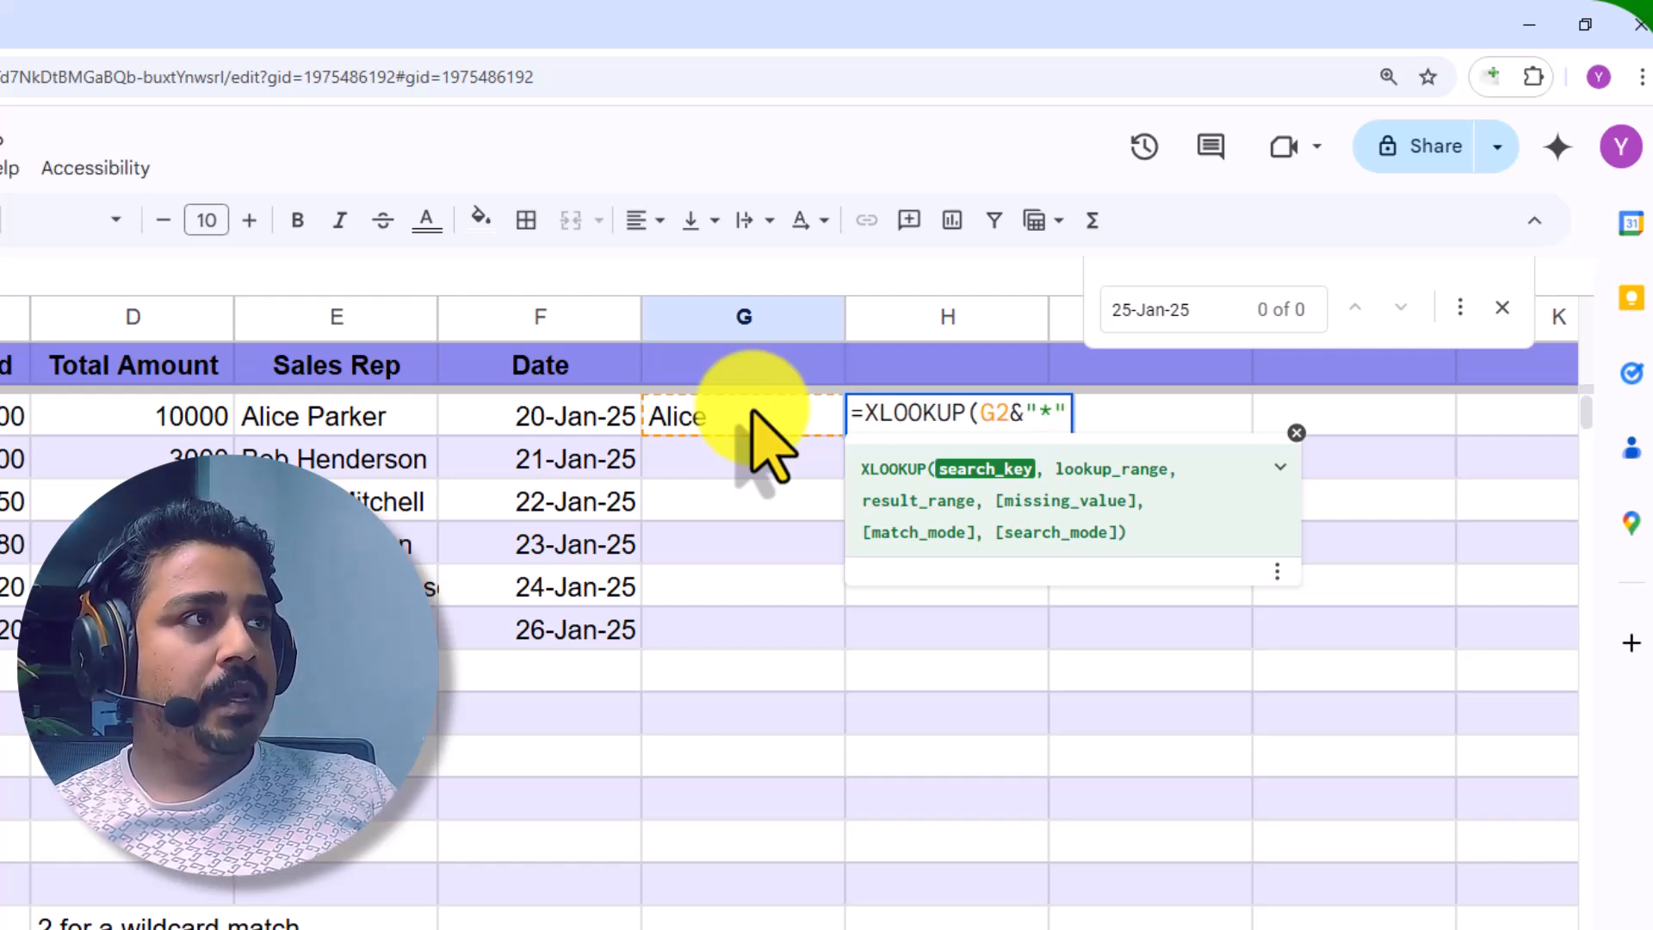
key(shift+Left)
key(shift+Left)
key(shift+Left)
key(shift+Left)
key(shift+Right)
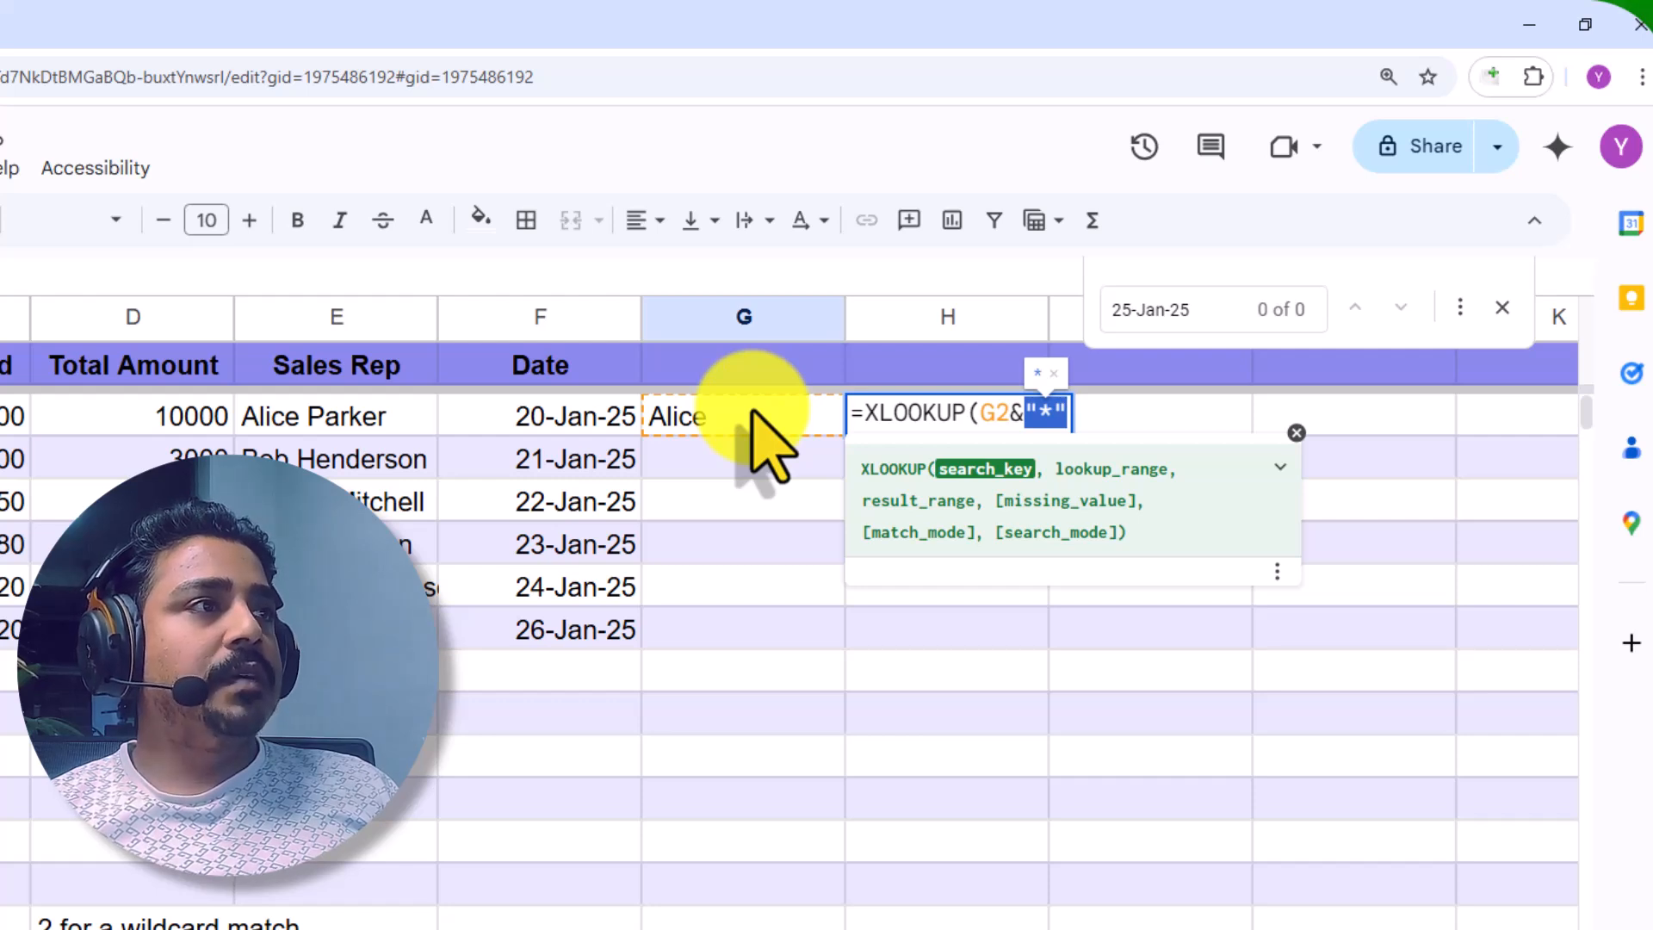
key(Right)
Complete the H2 formula with Sales Rep column E:E as lookup range and Total Amount column D:D as result range.
text(,)
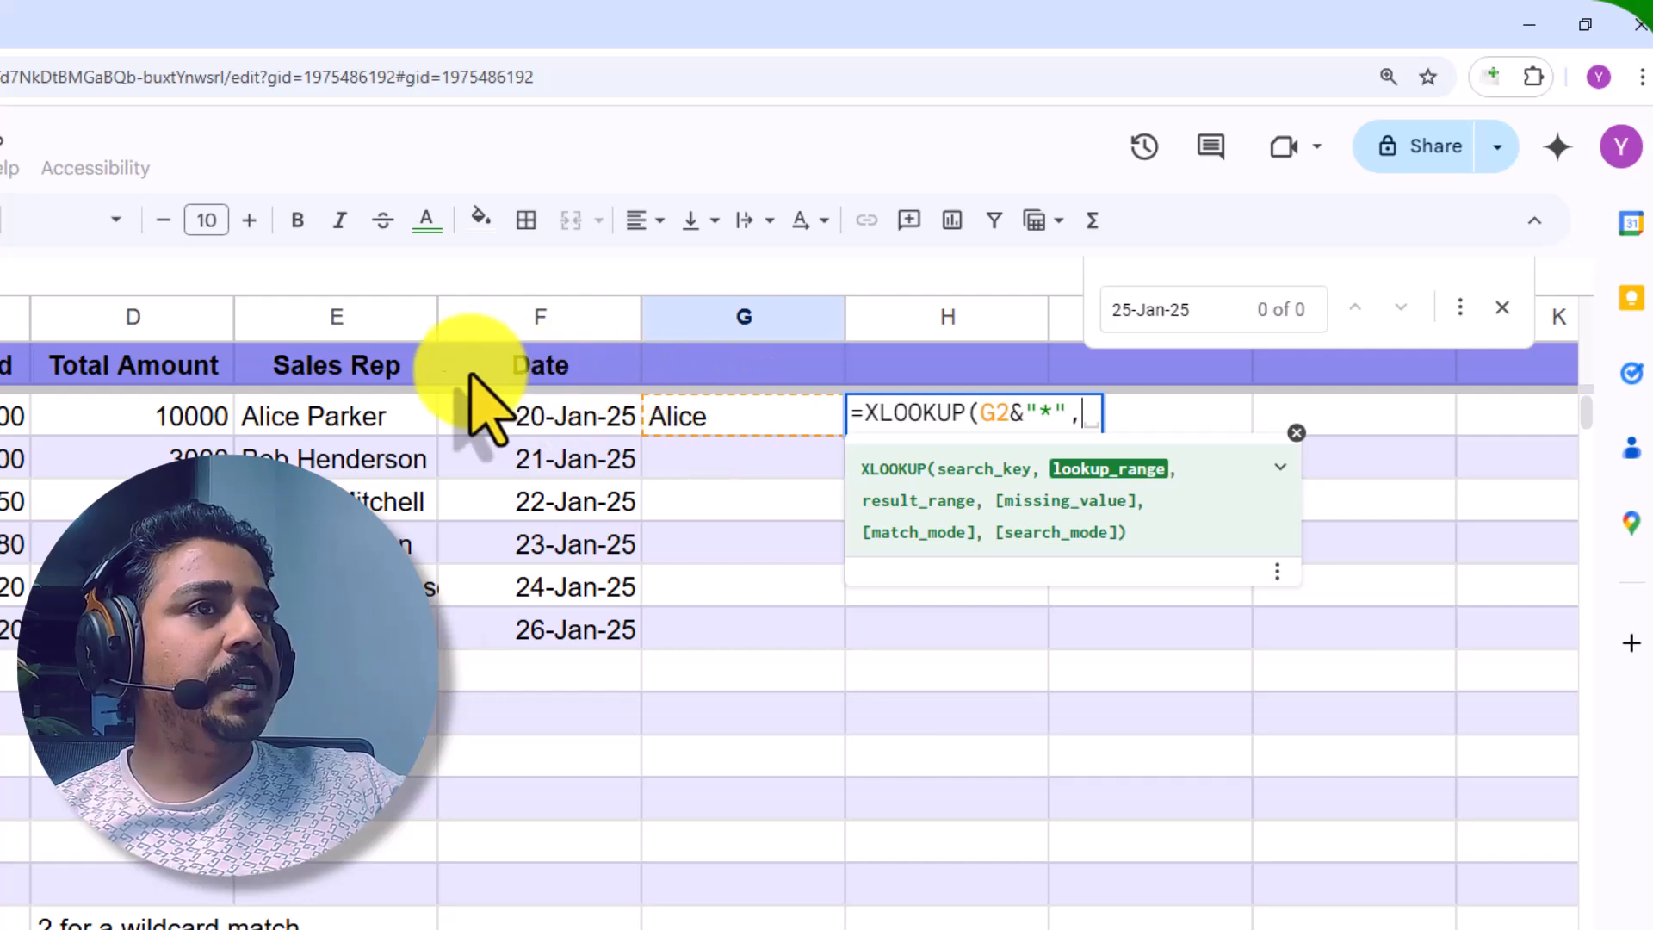
click(321, 319)
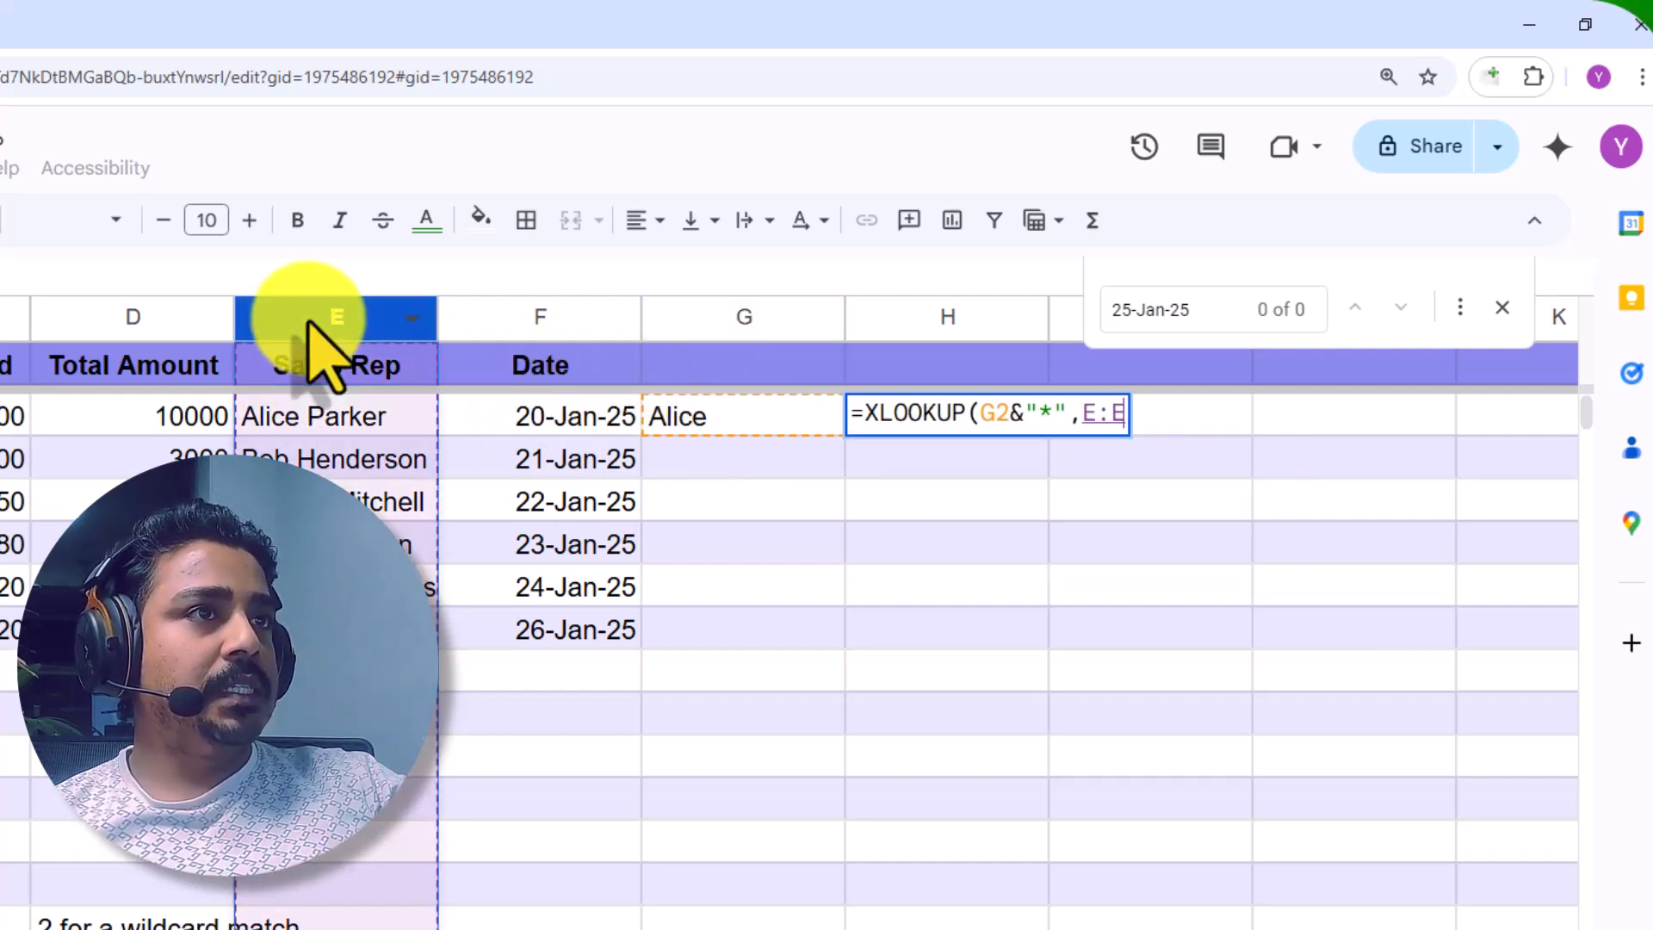
text(,)
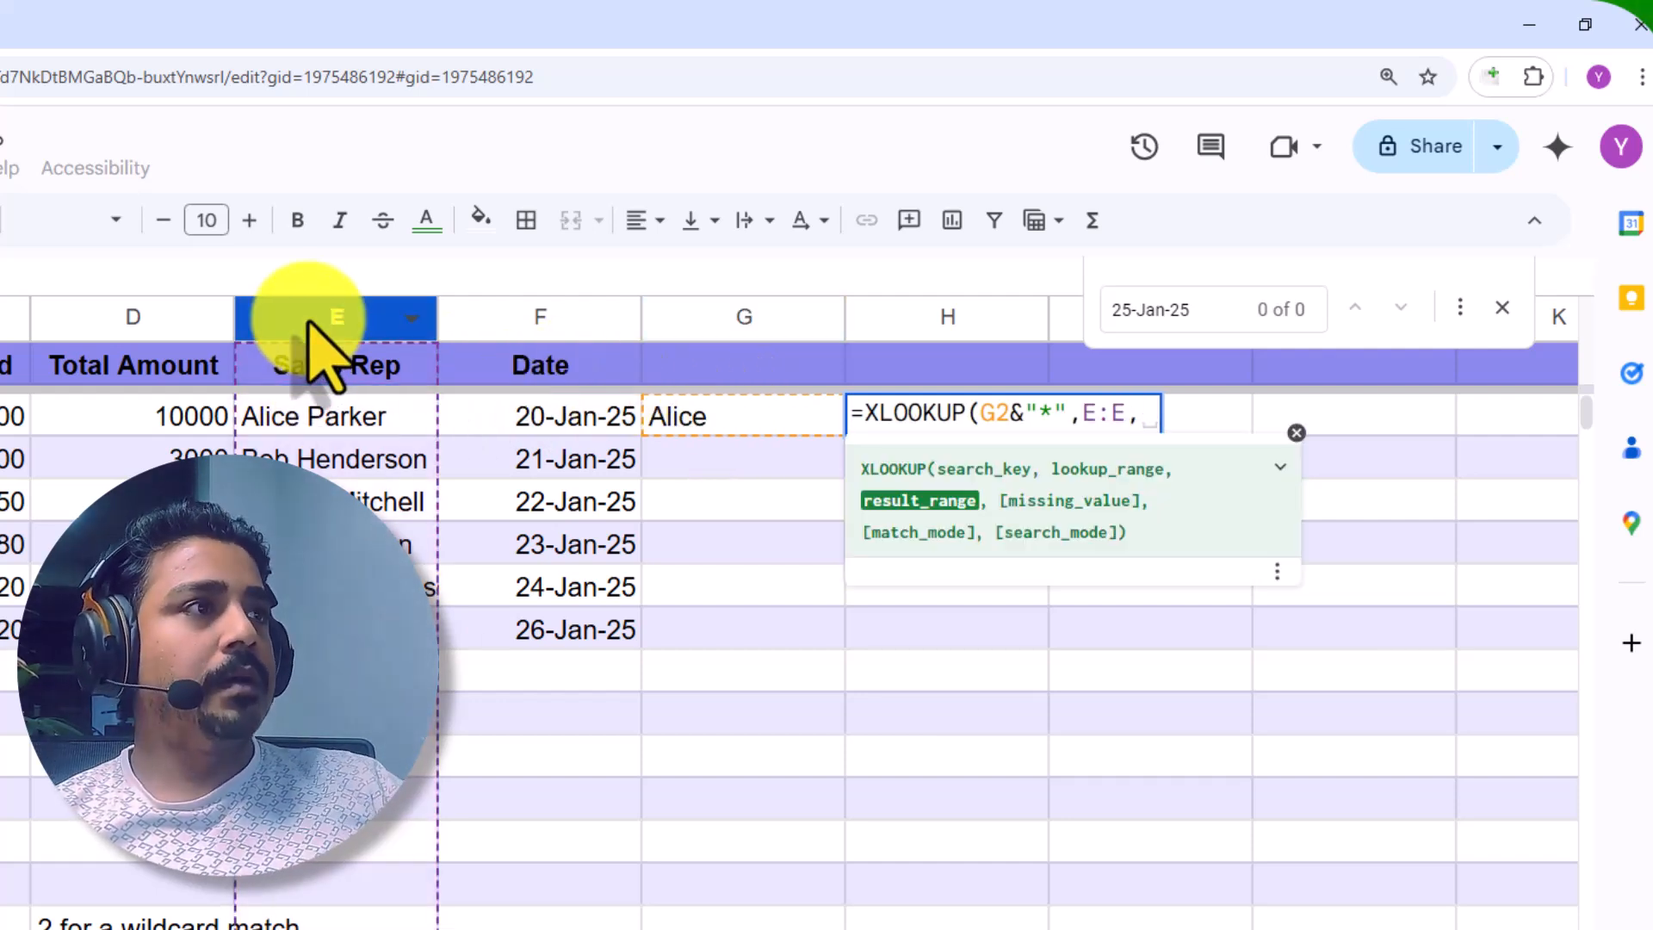
click(143, 316)
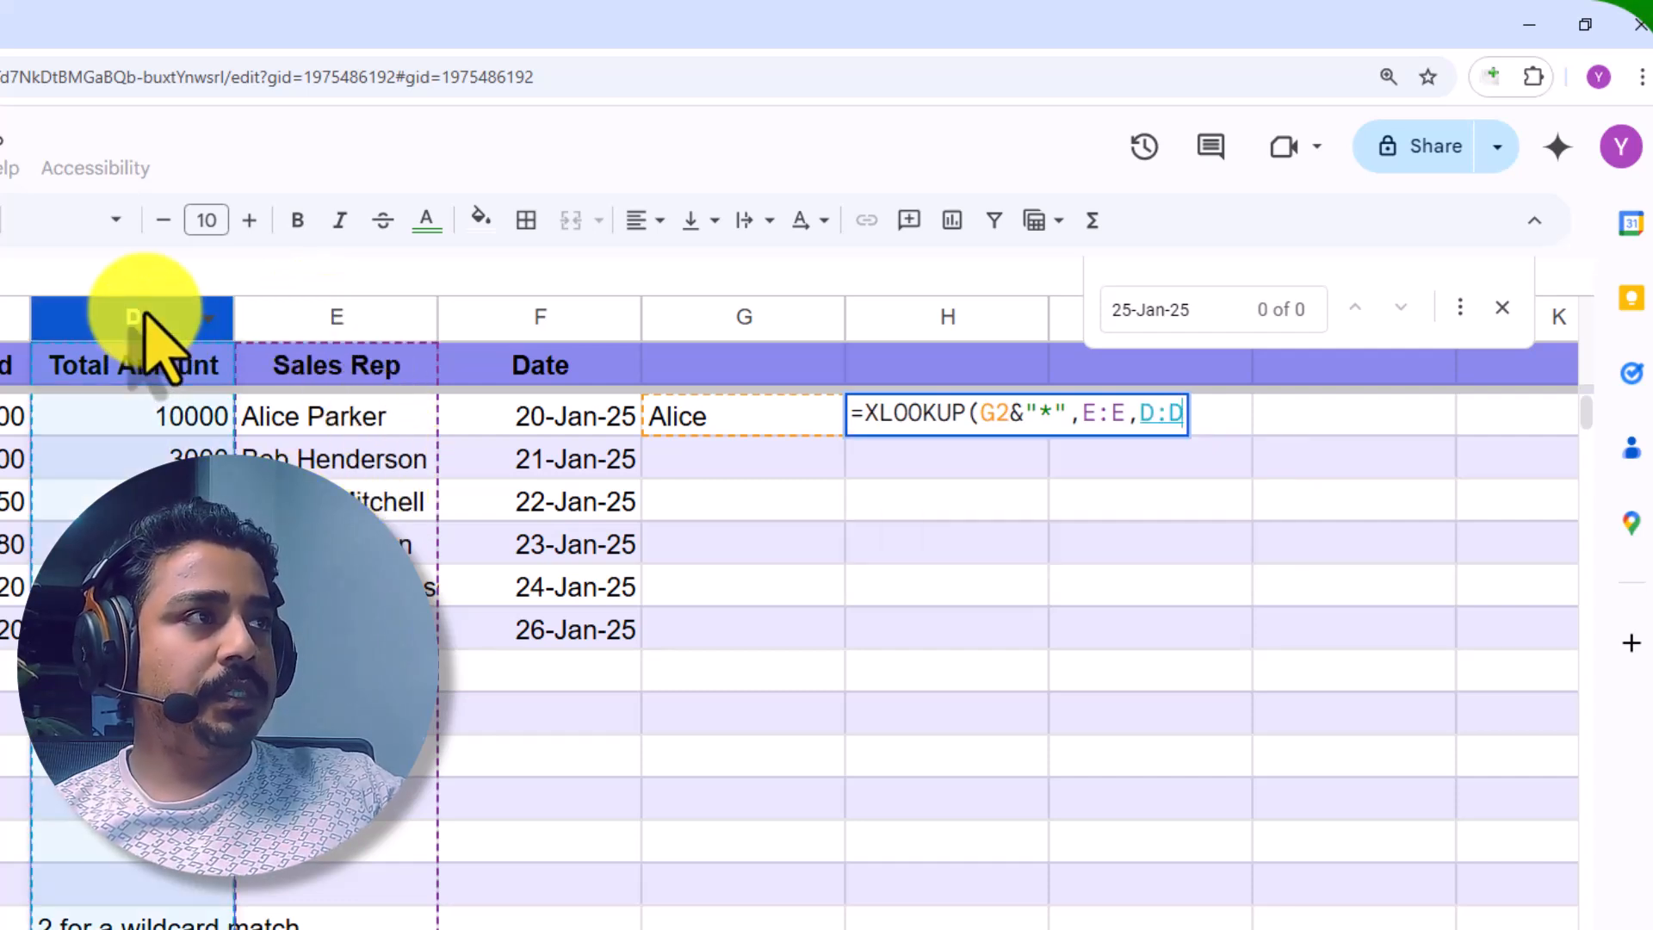
text())
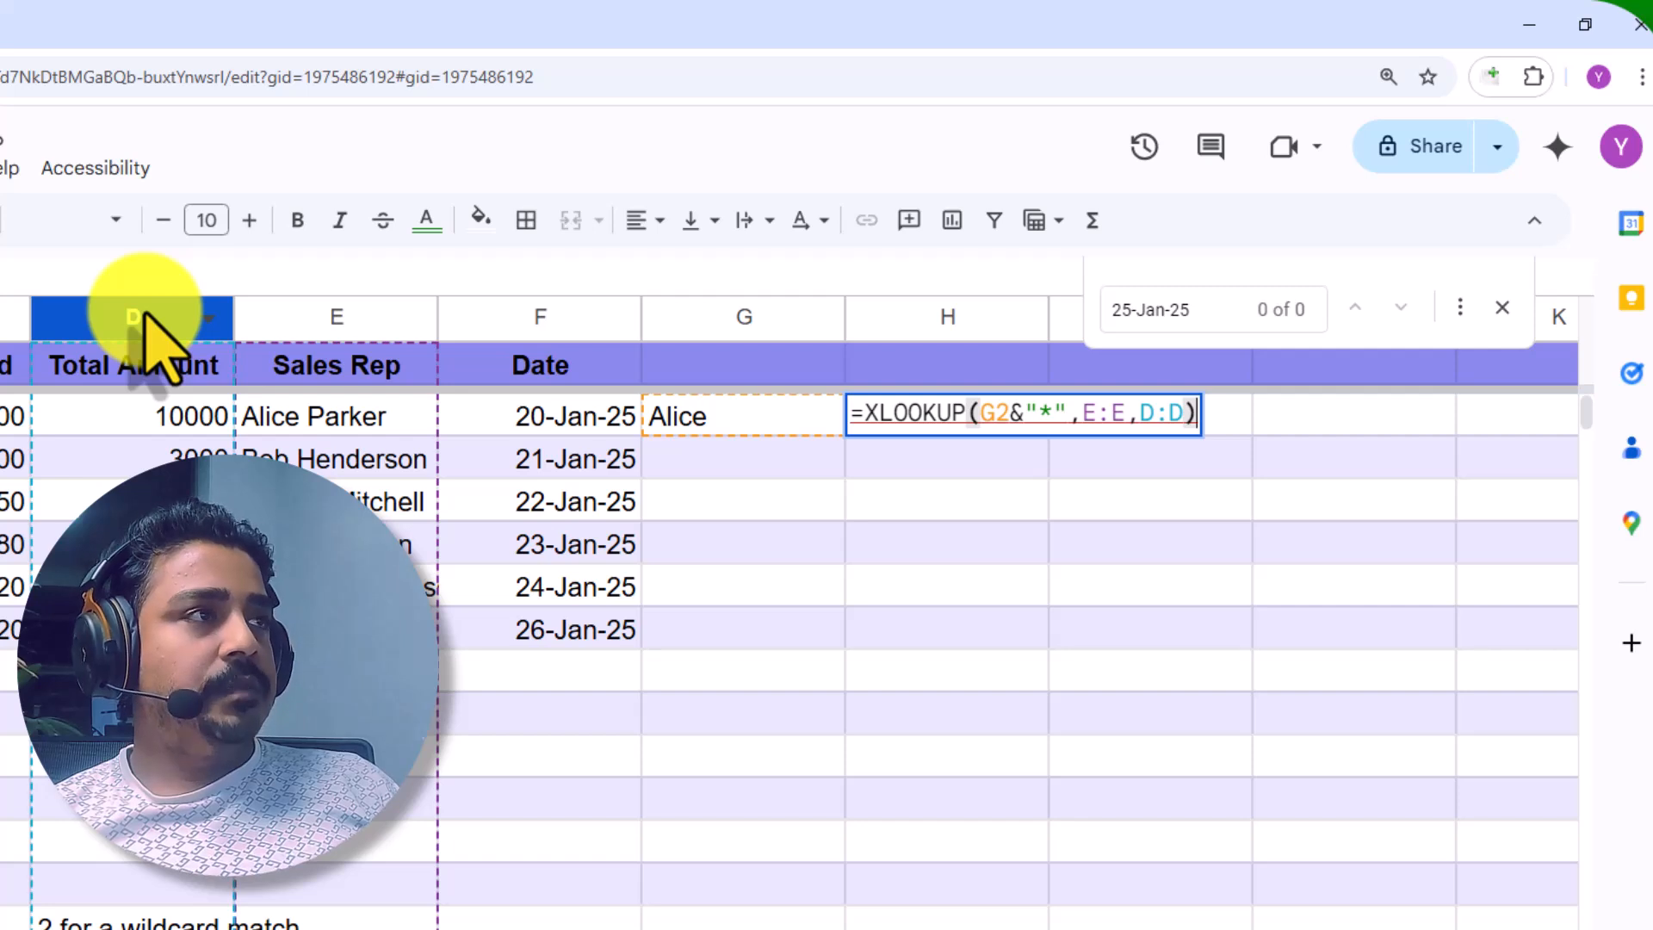
key(Return)
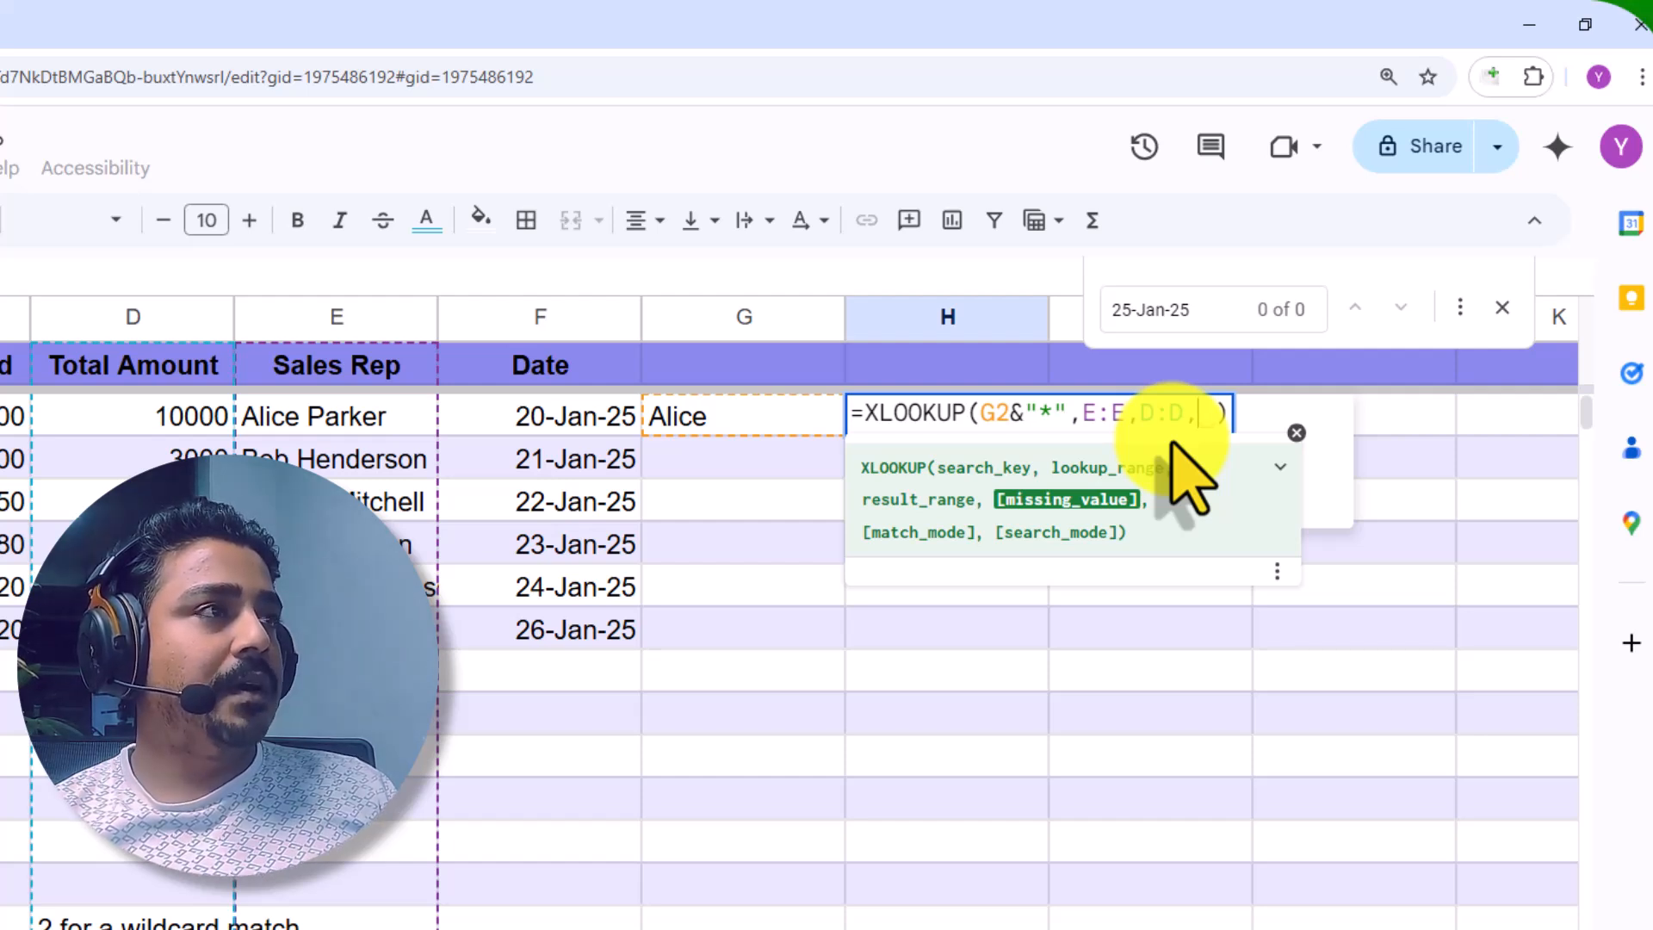
Extend the H2 XLOOKUP formula with an empty missing value and match mode 2.
text(,)
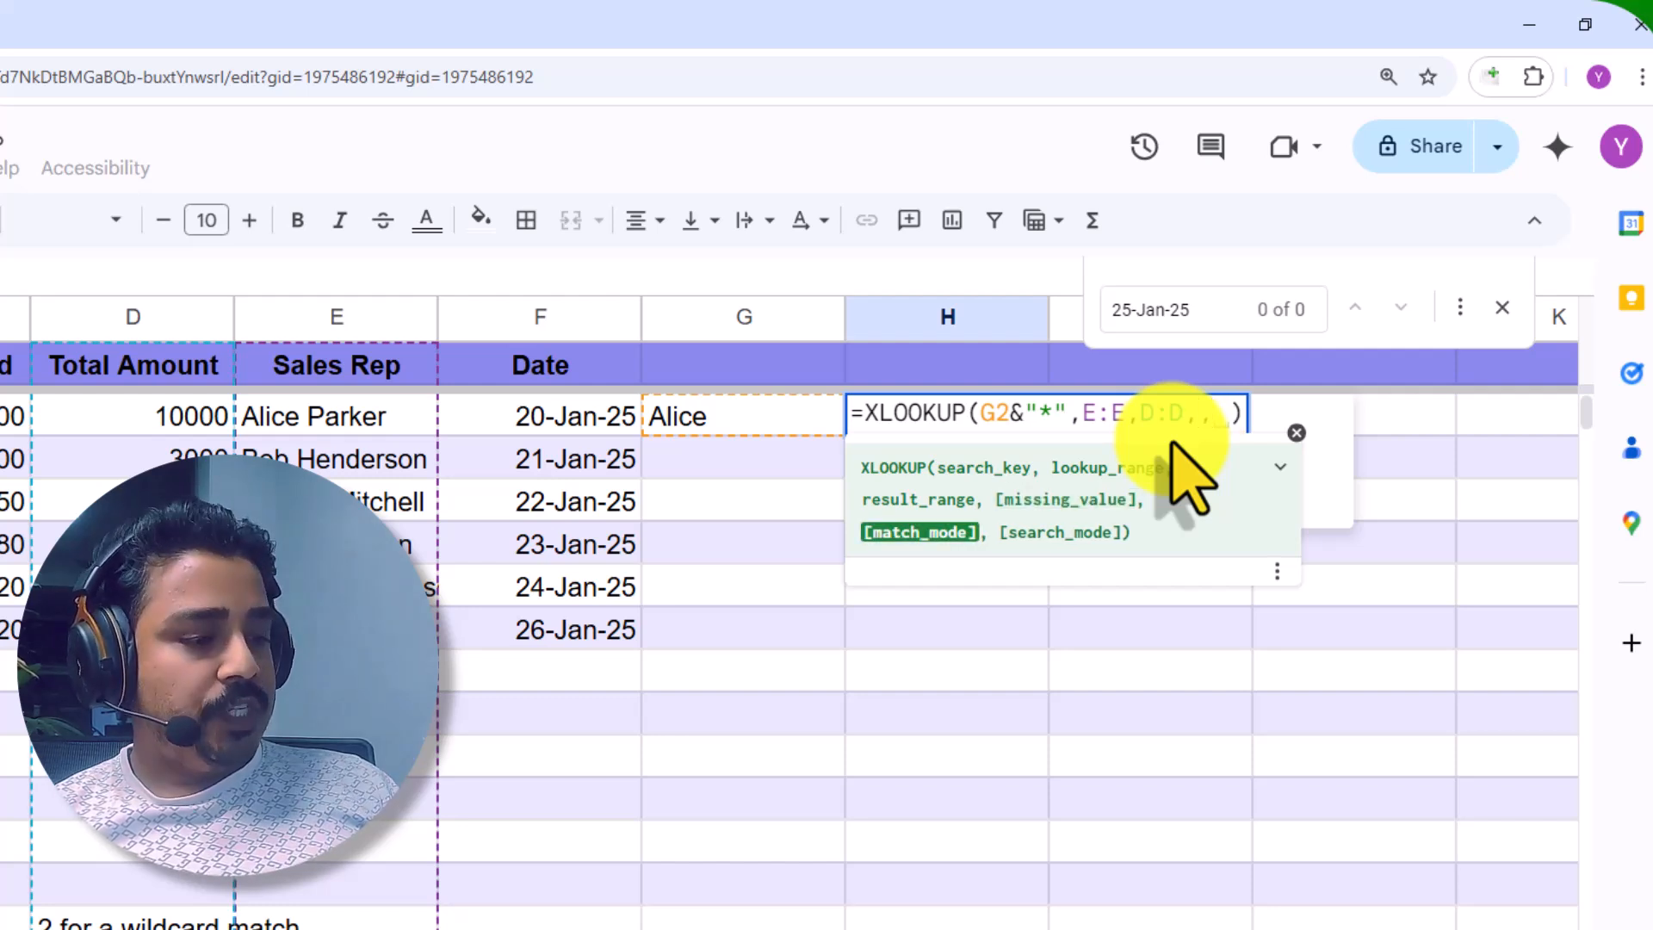
text(2)
key(Return)
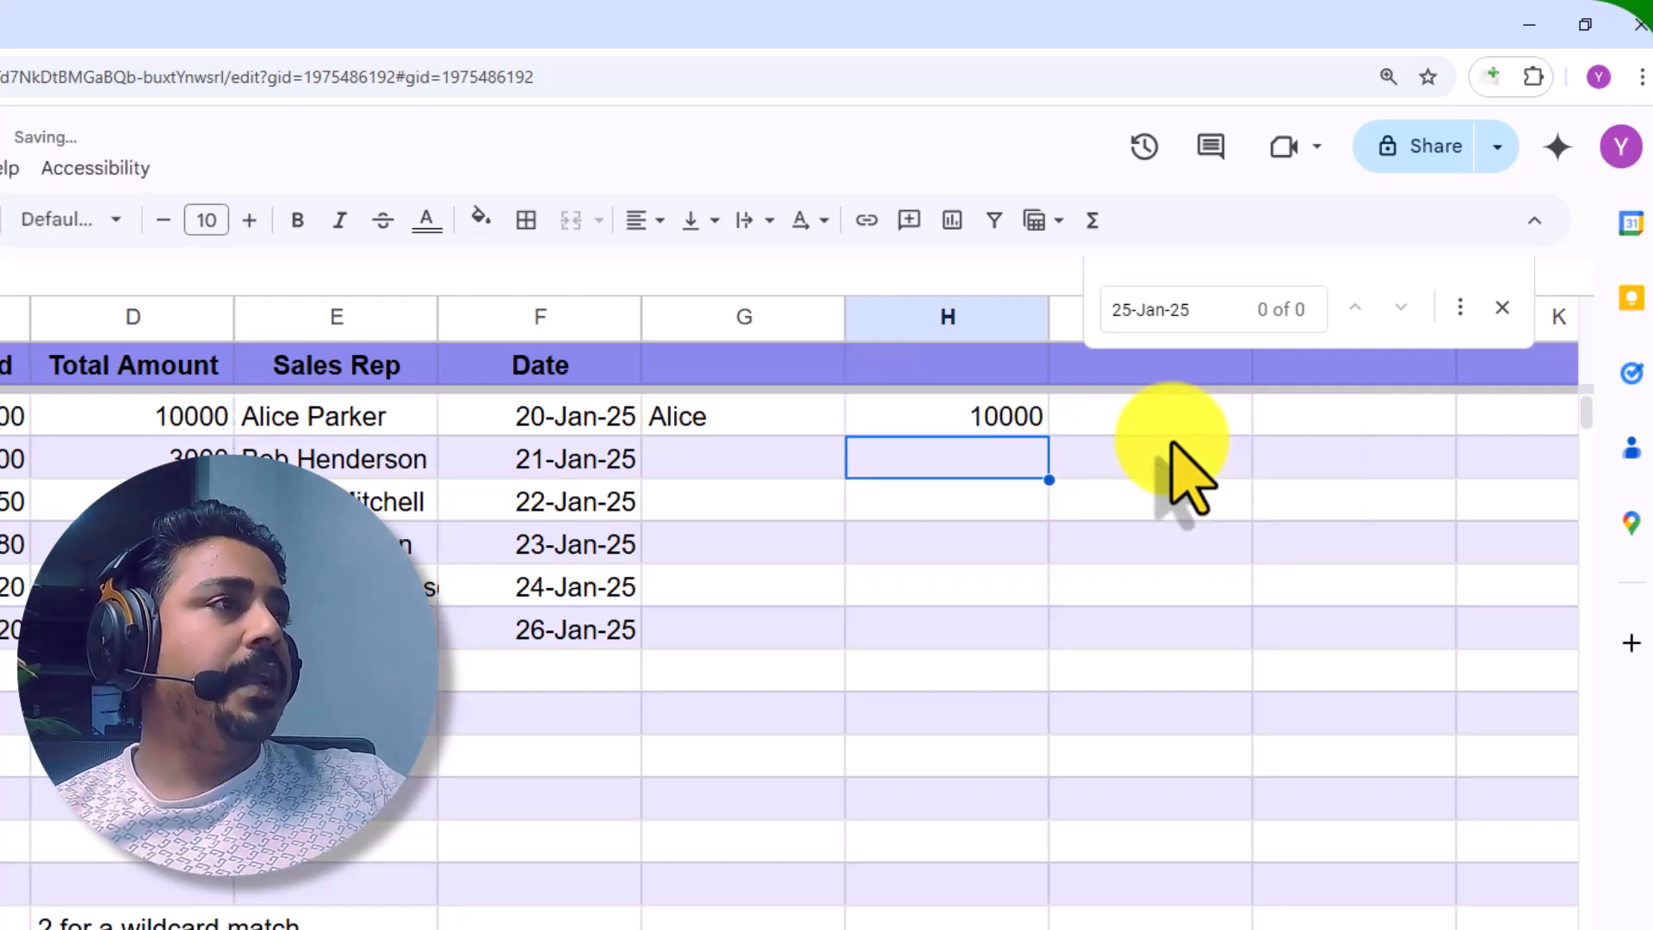
Compare the wildcard lookup result in H2 with row 2's Total Amount and Sales Rep.
click(991, 420)
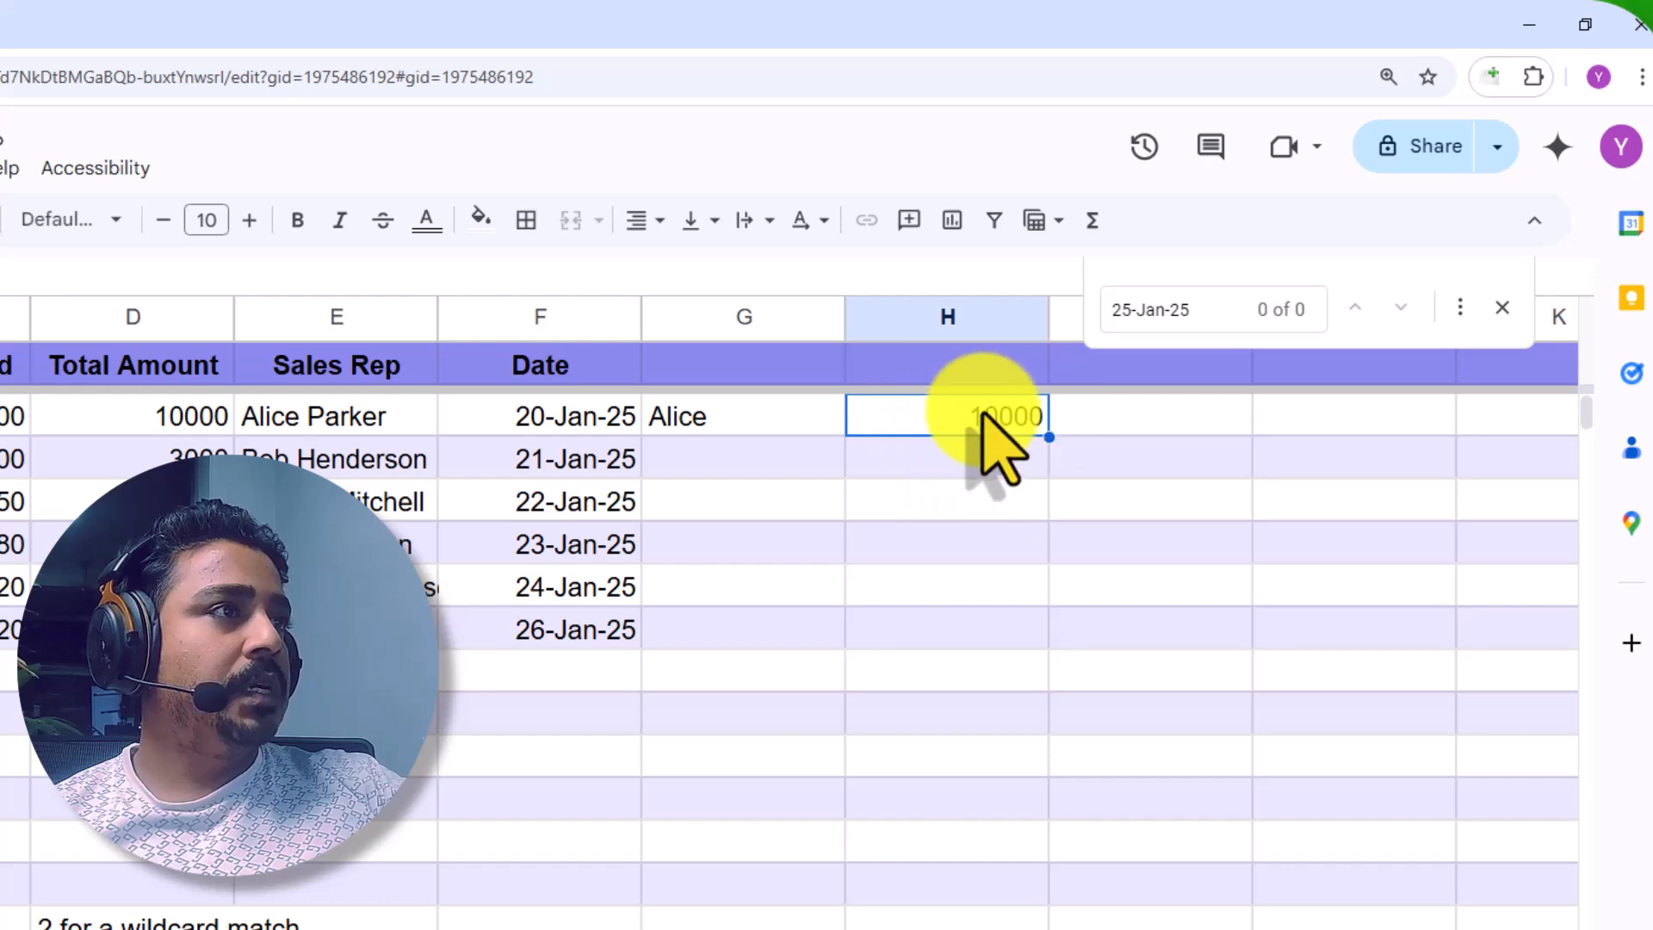
click(210, 422)
key(Right)
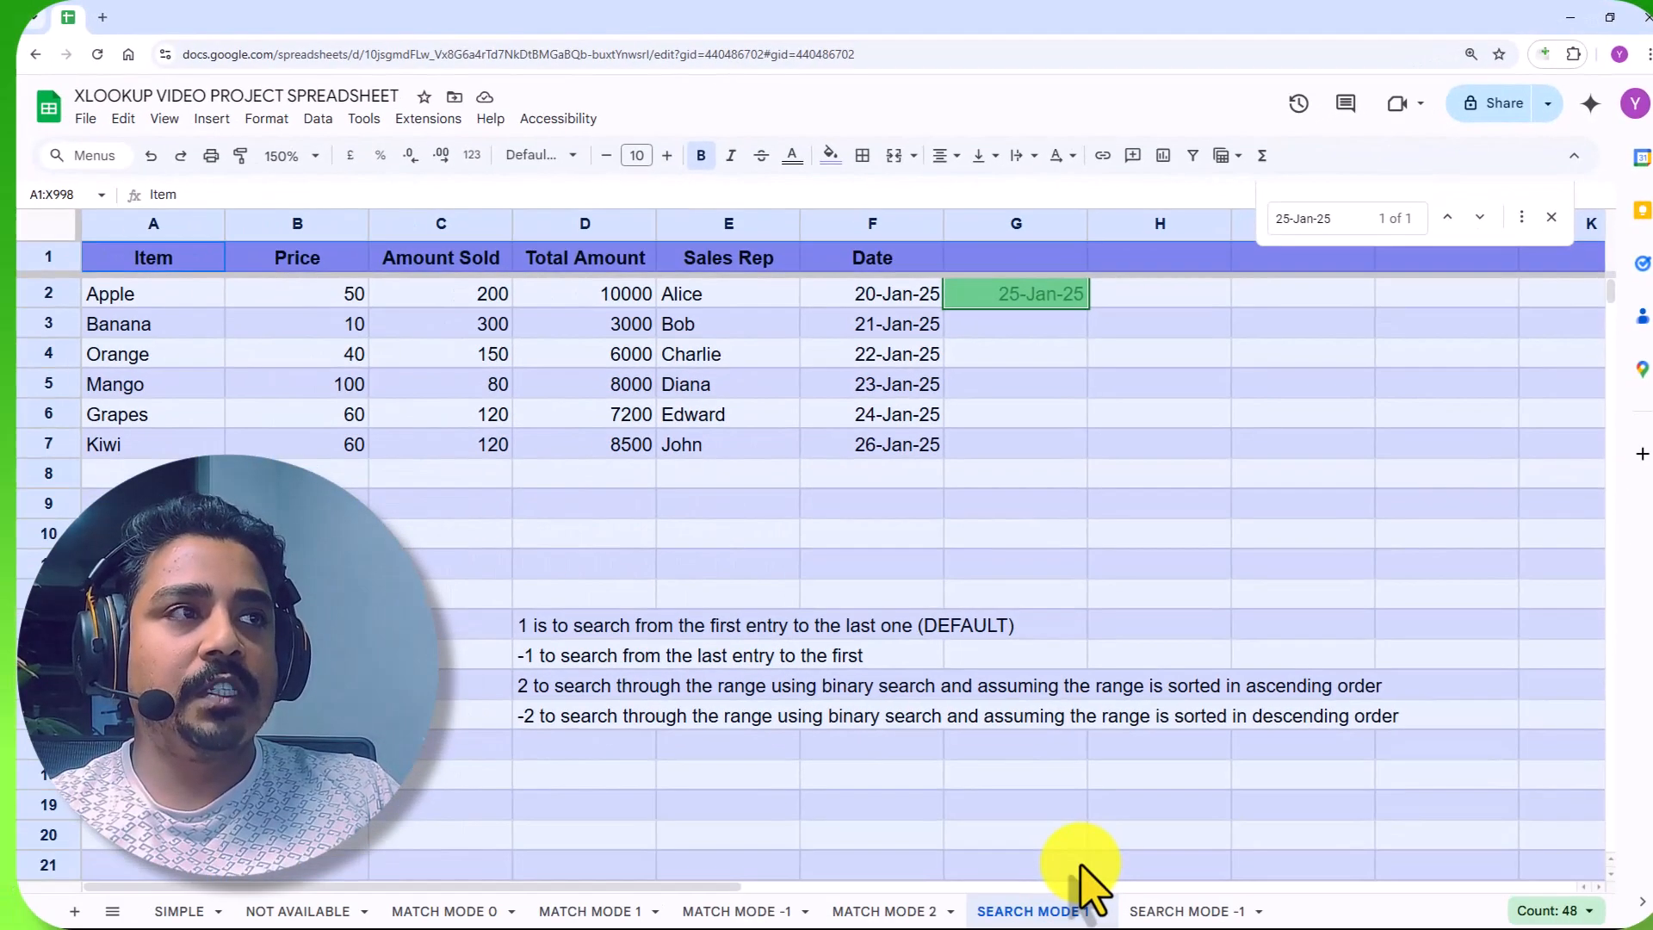
On the SEARCH MODE 1 sheet, check the duplicate dates in F7:F8 and set the search date in G2 to 26-Jan-25.
click(884, 426)
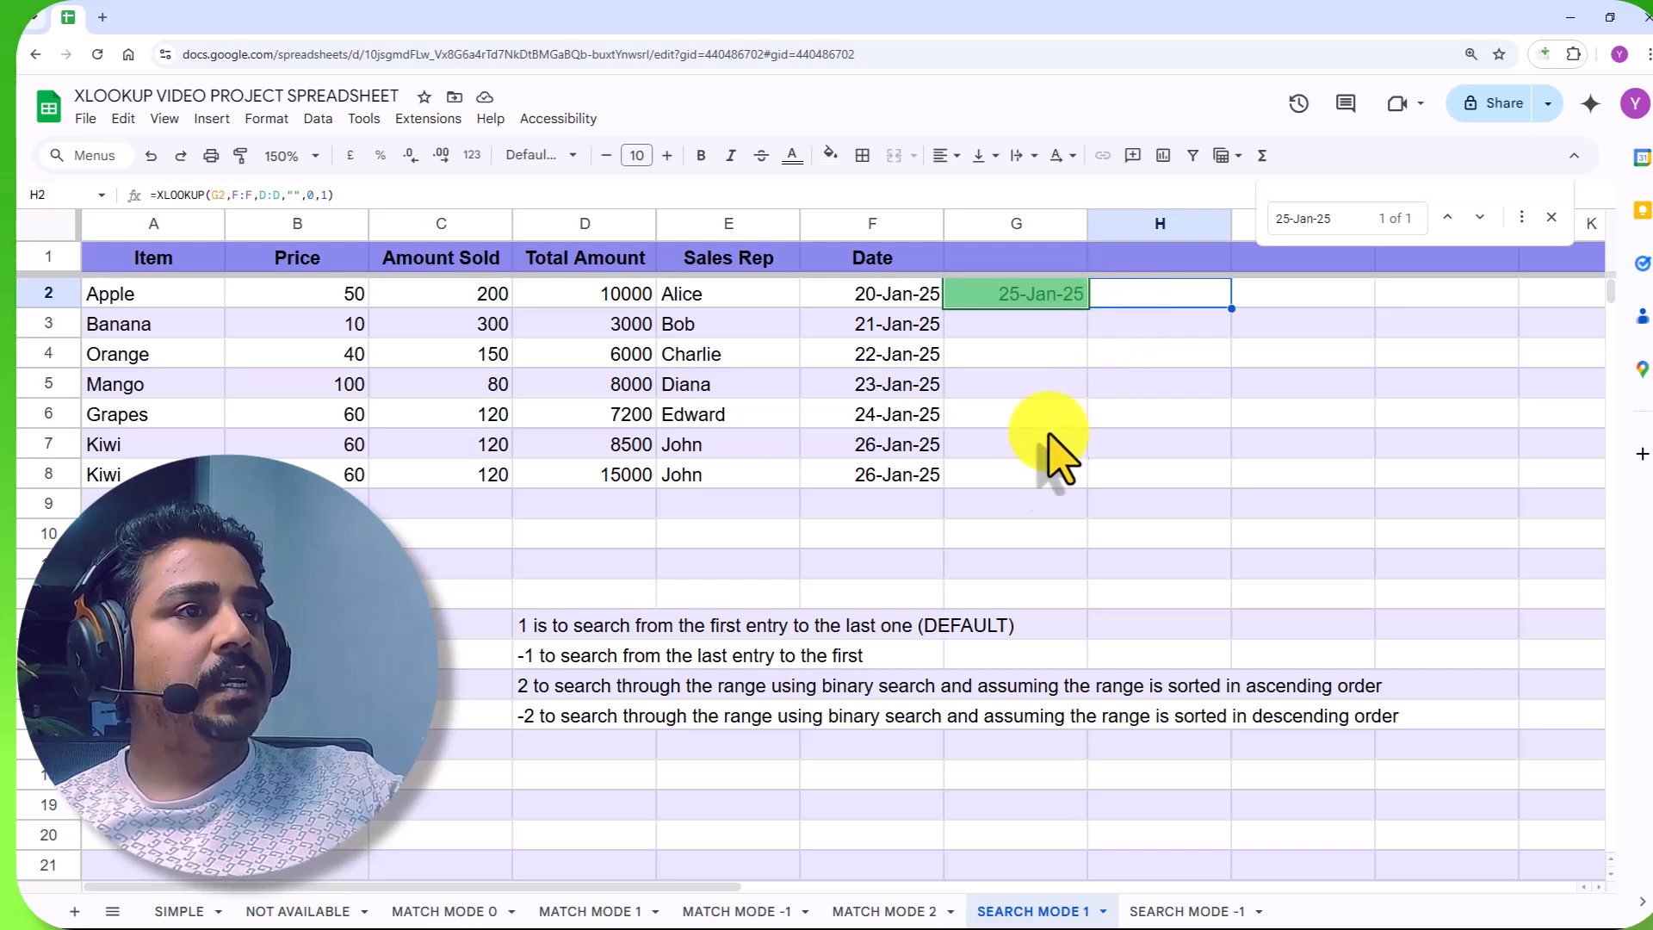
drag(895, 454, 897, 478)
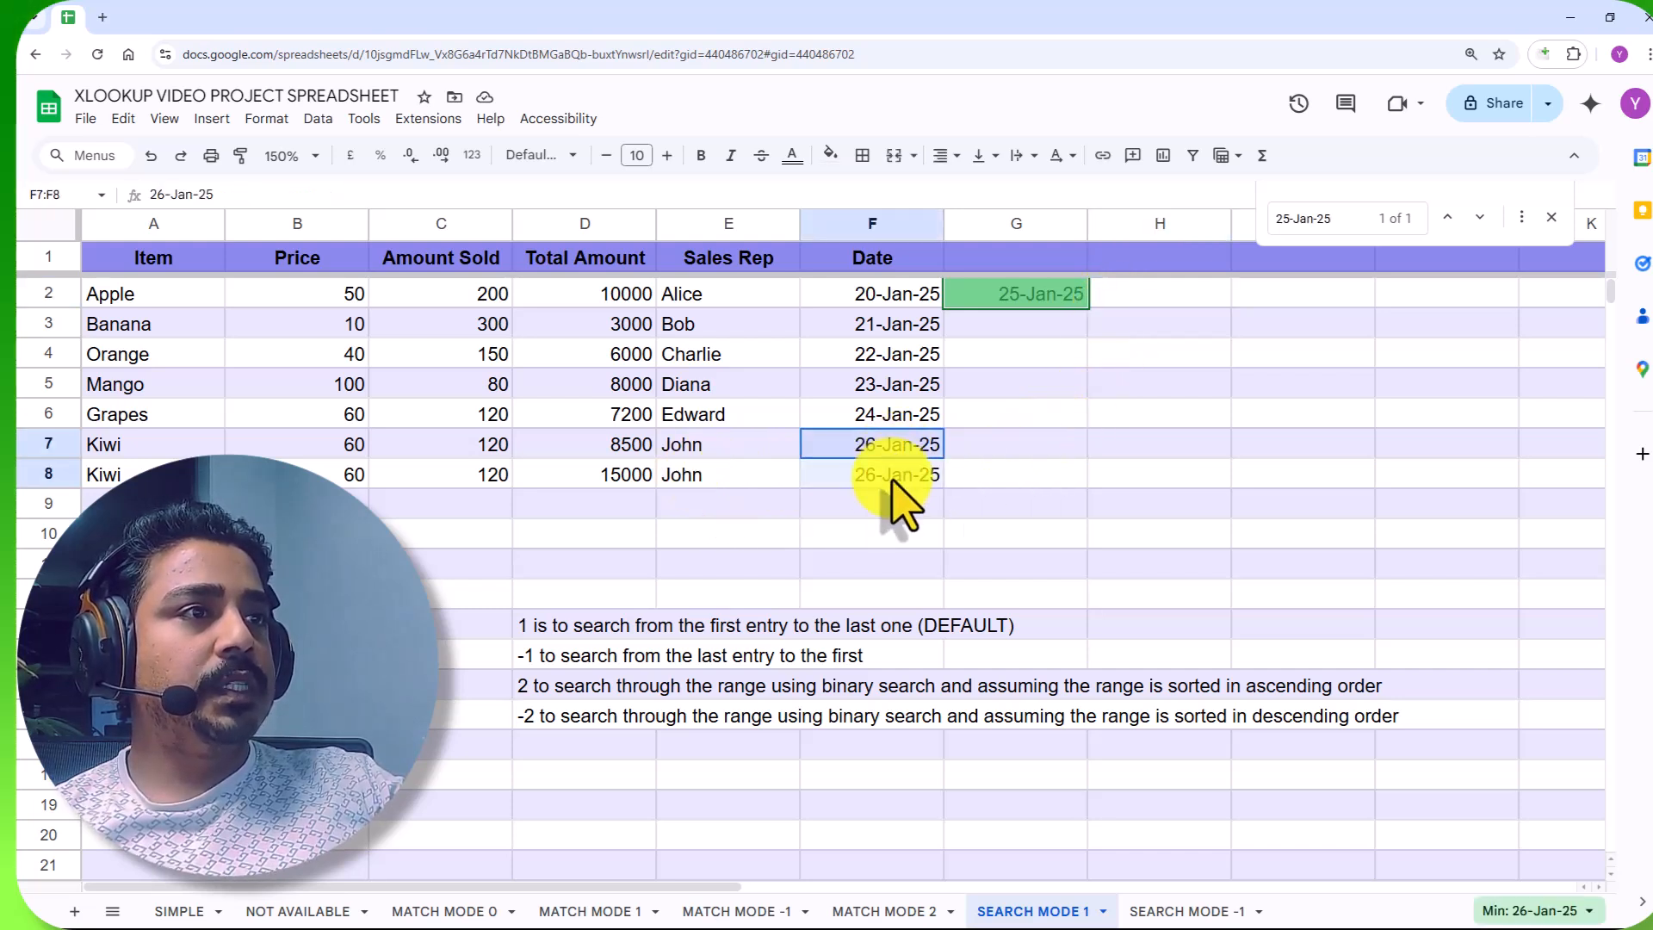
double_click(1049, 302)
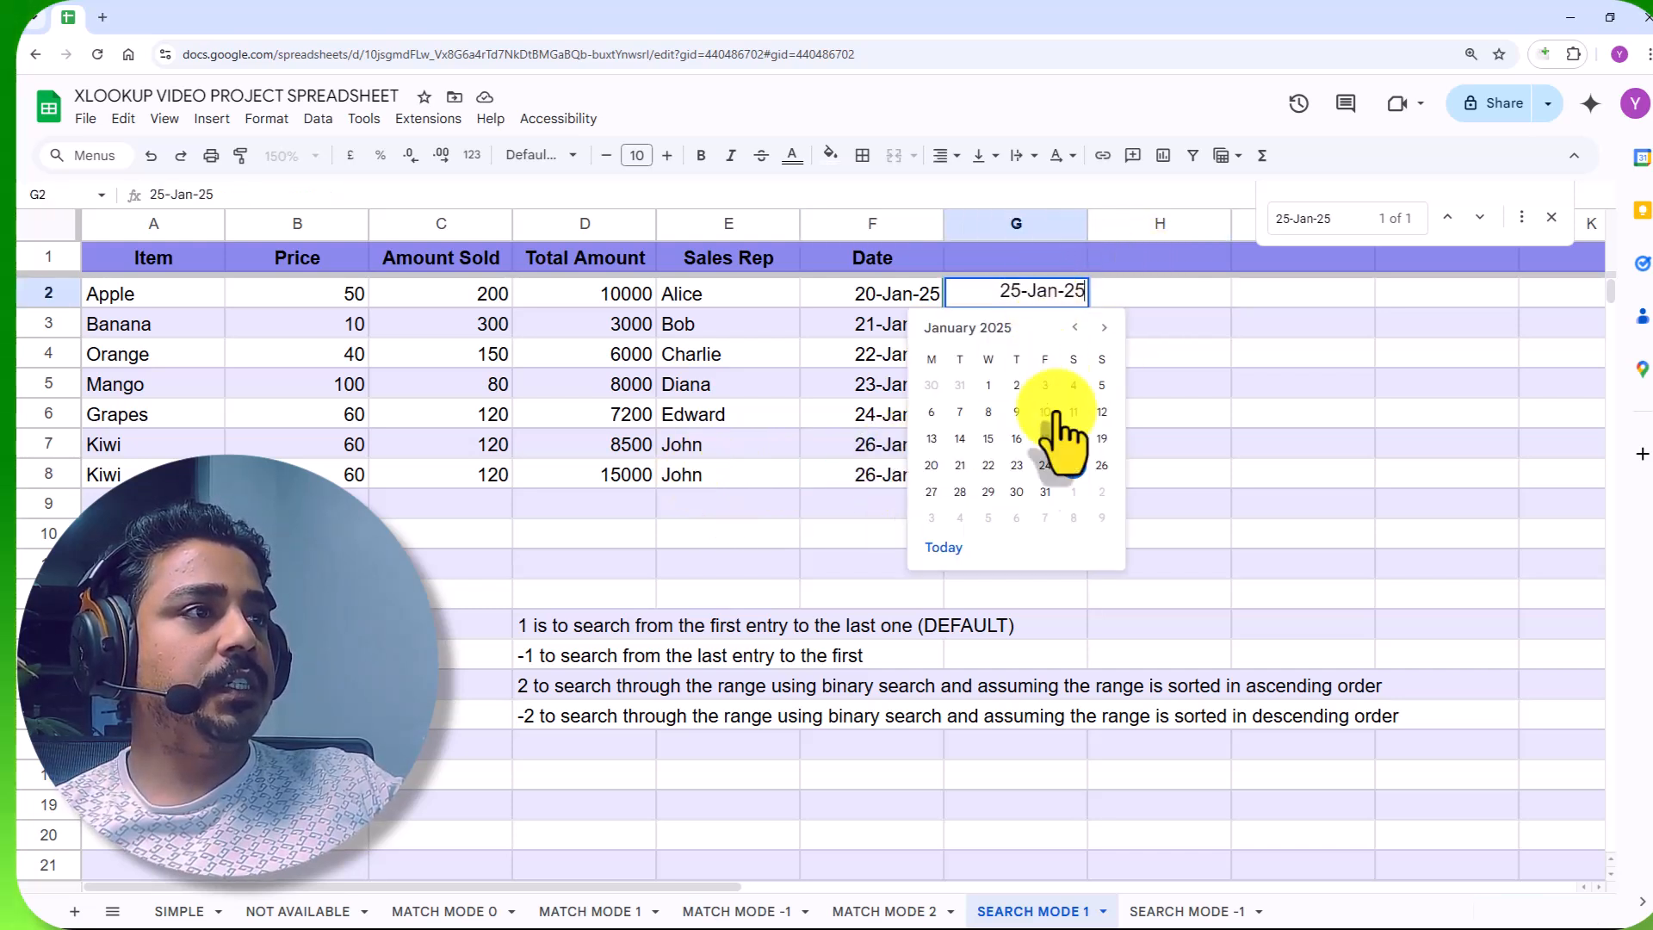
click(1098, 465)
Check the H2 result against row 7's Total Amount and search the sheet for 8500.
click(1153, 297)
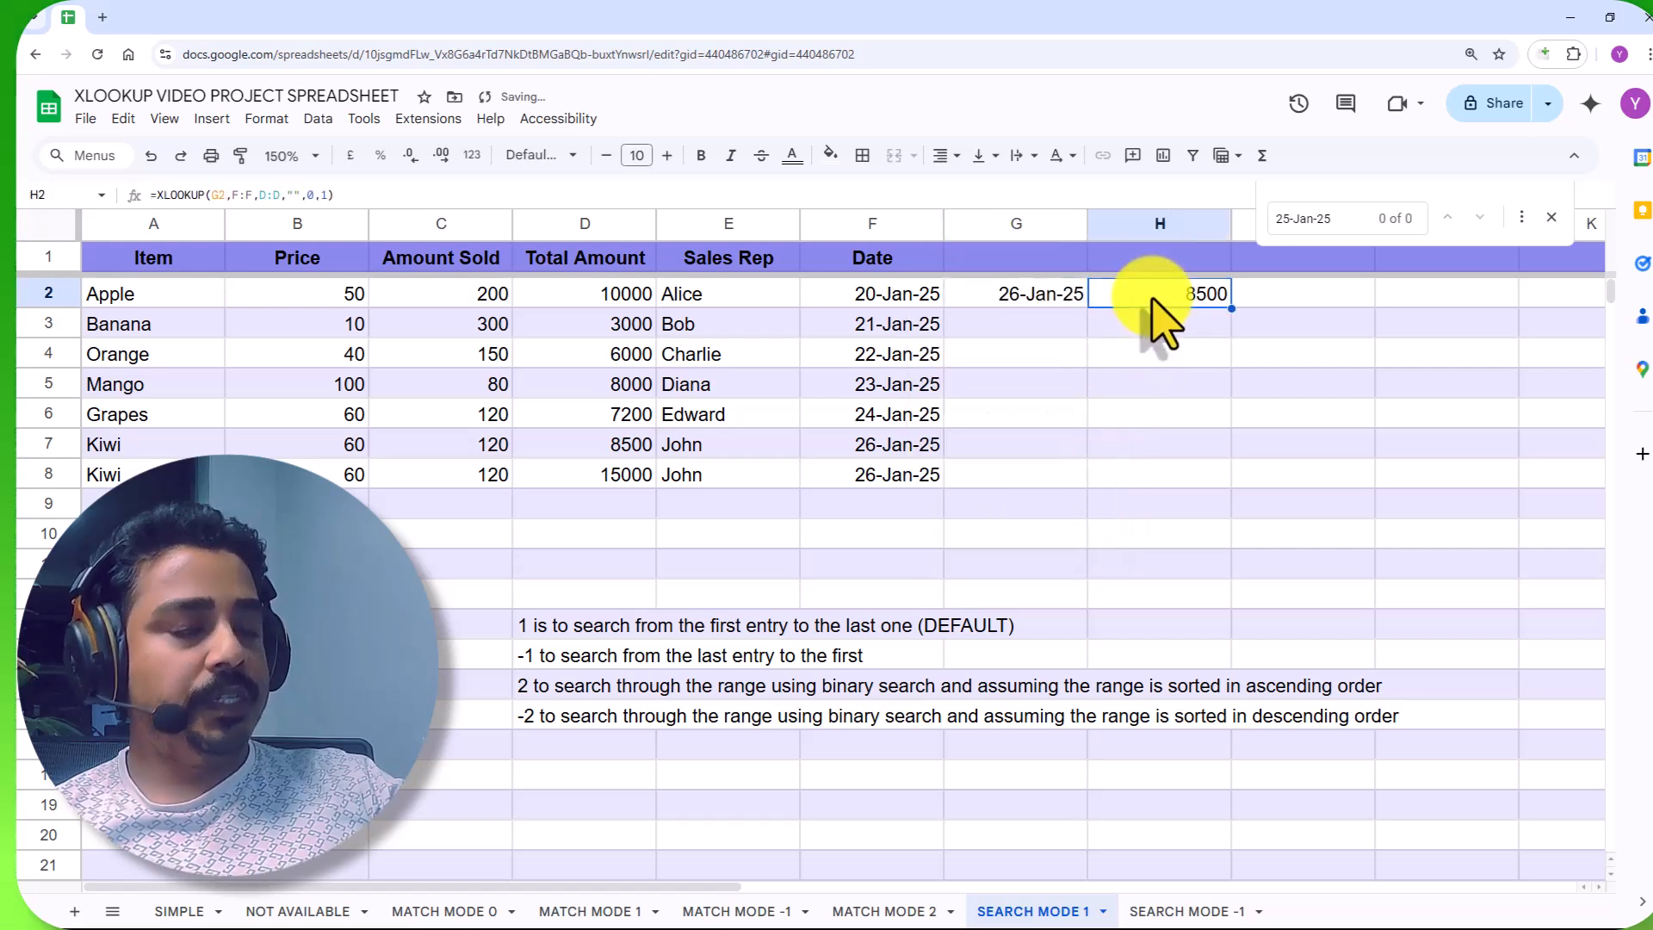
text(=)
key(Escape)
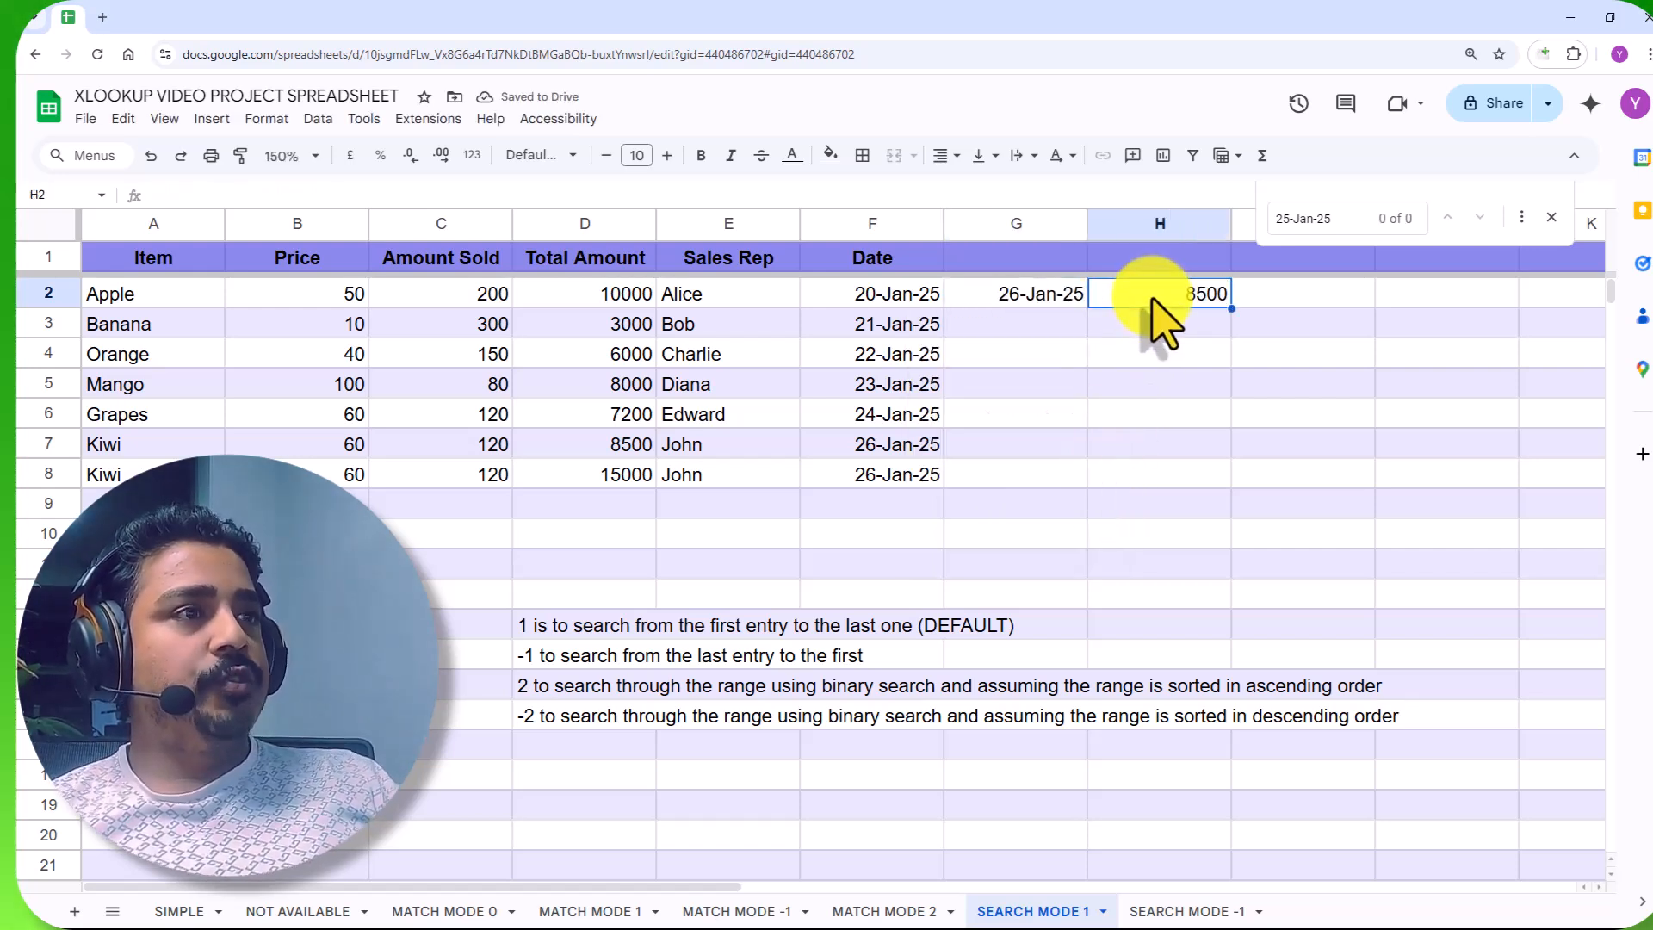
click(626, 448)
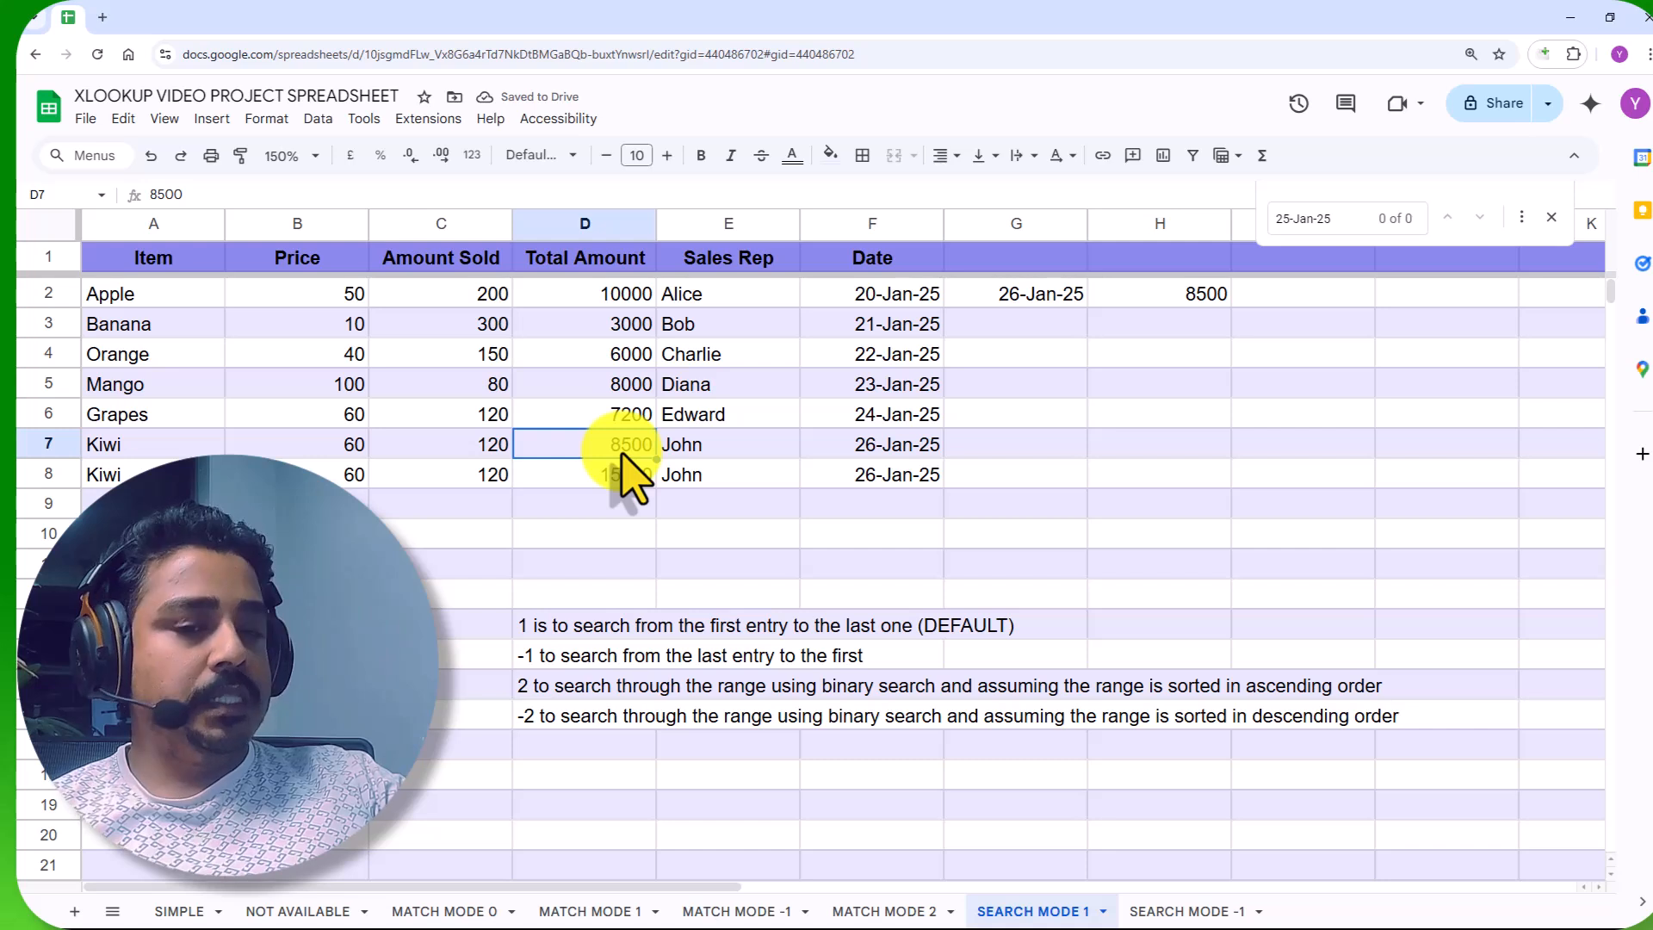
key(ctrl+c)
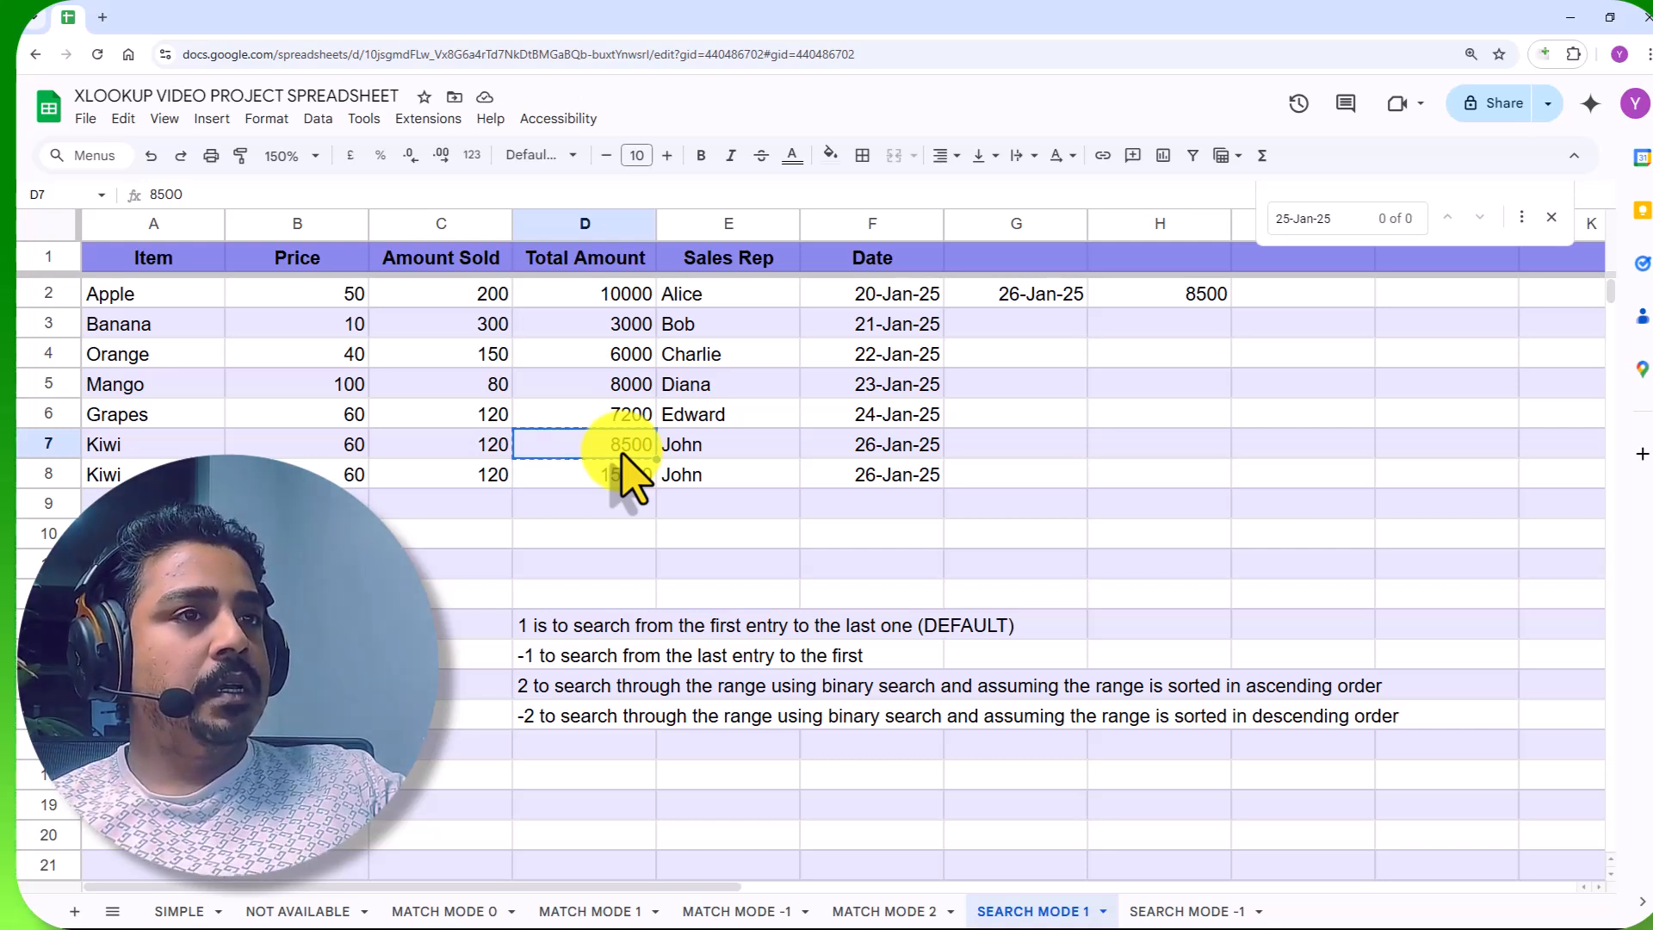
key(ctrl+f)
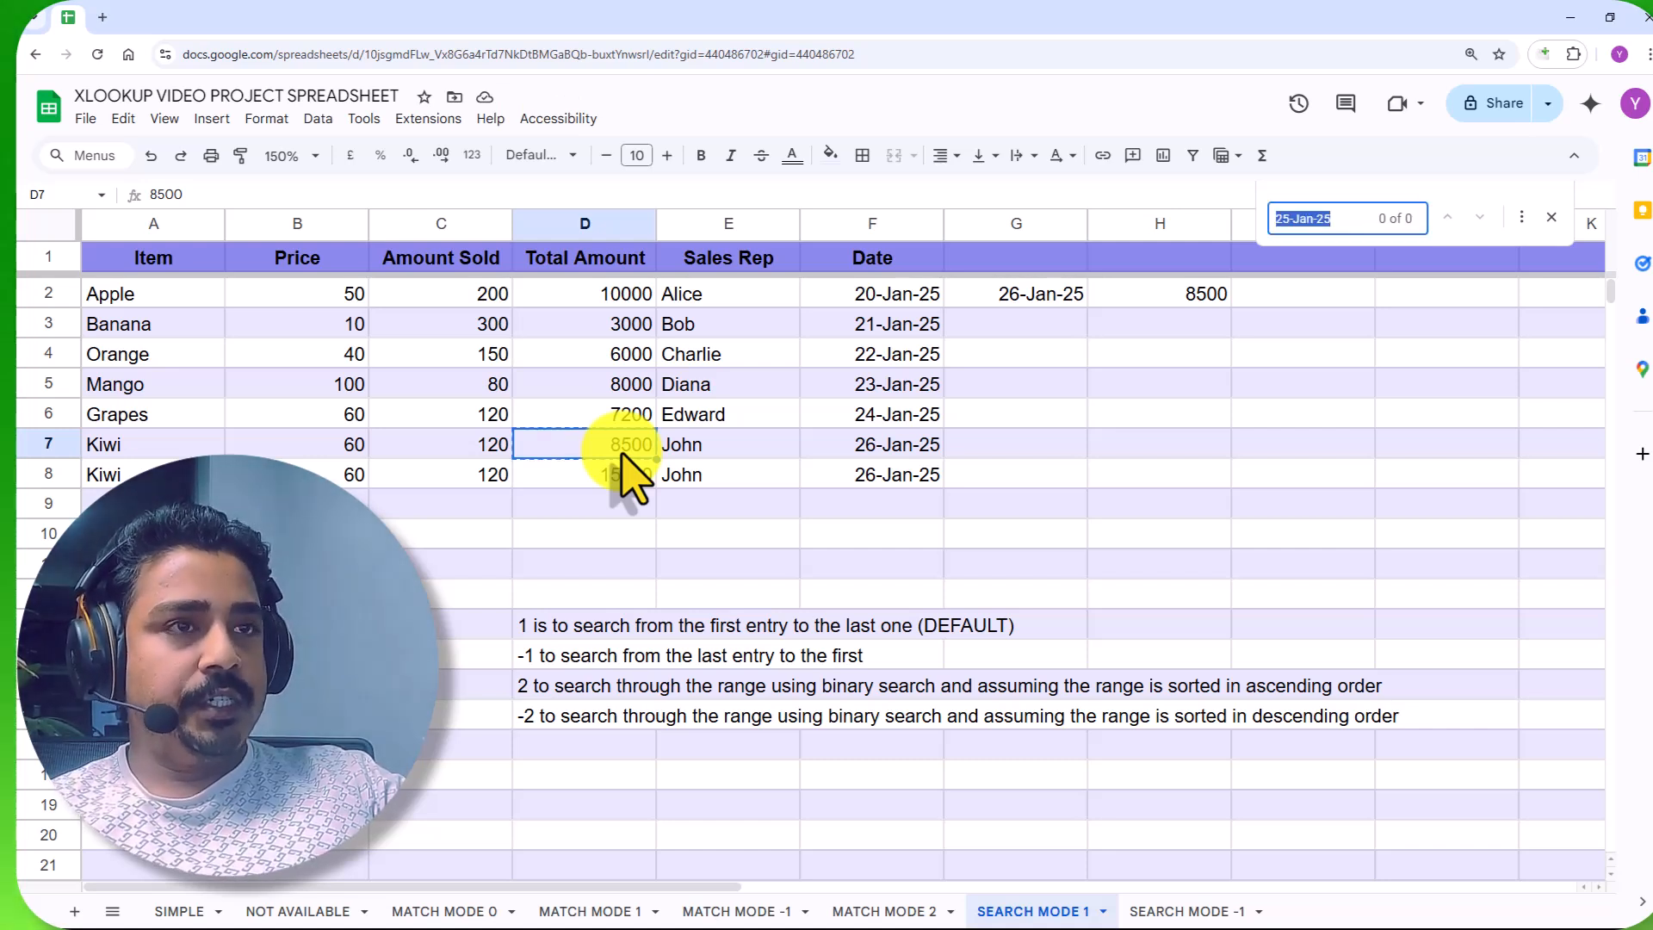
key(ctrl+v)
Open the H2 XLOOKUP formula and review its arguments from the lookup range through match mode 0 to search mode 1.
double_click(1191, 294)
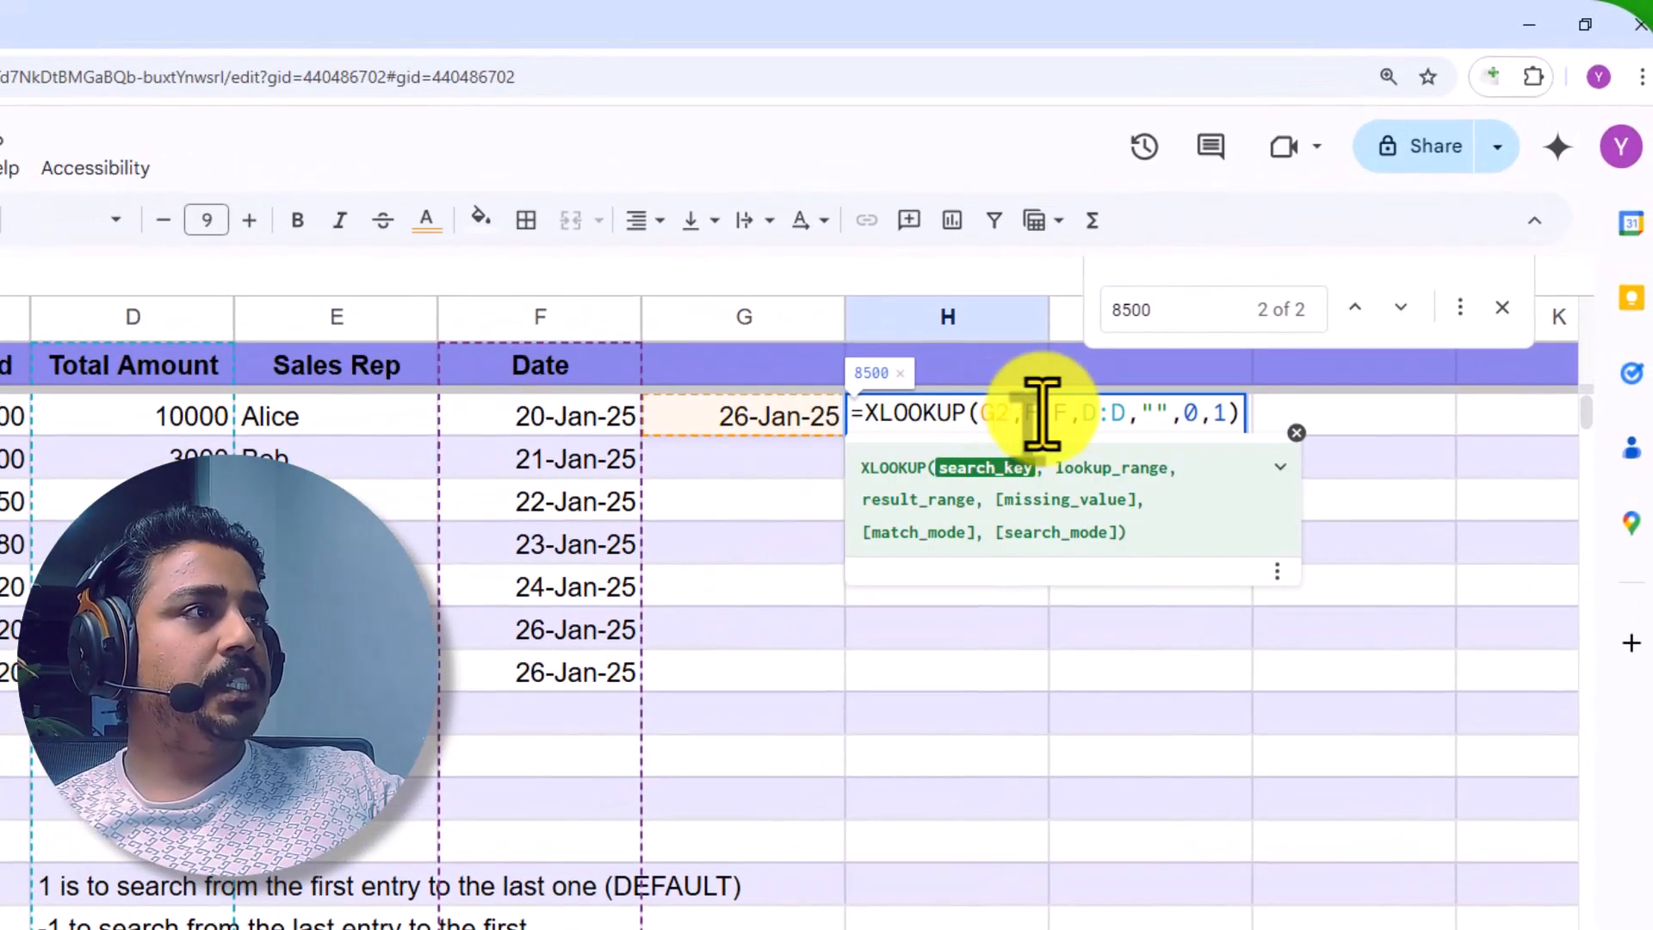
click(1041, 413)
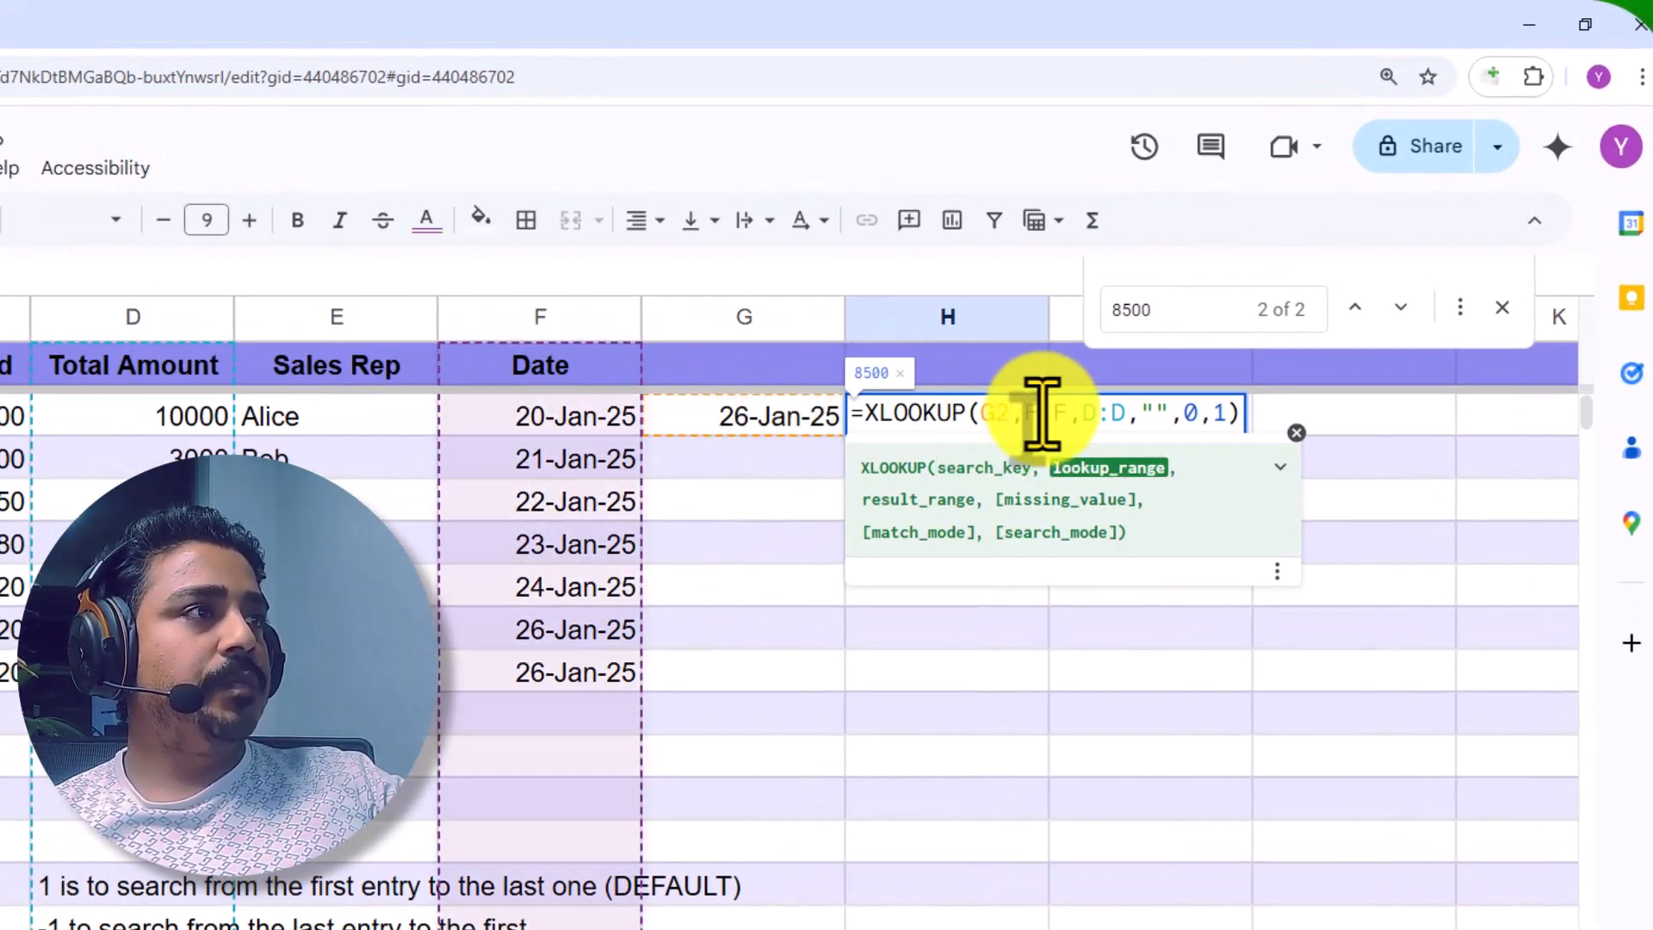
click(1105, 414)
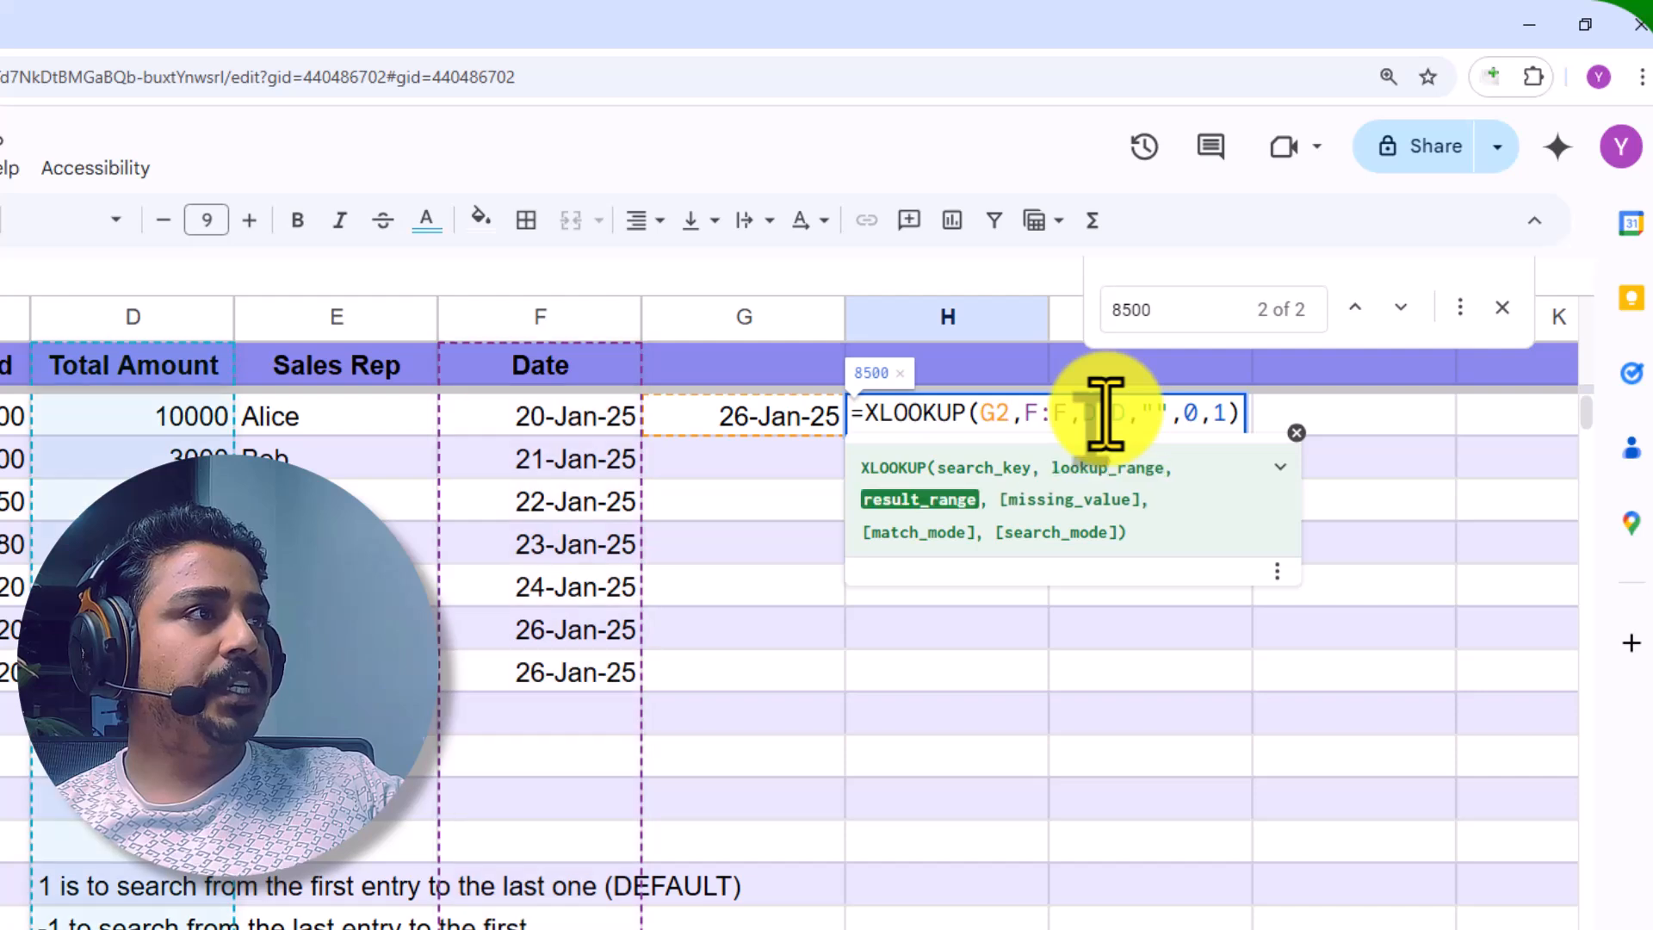
click(1154, 413)
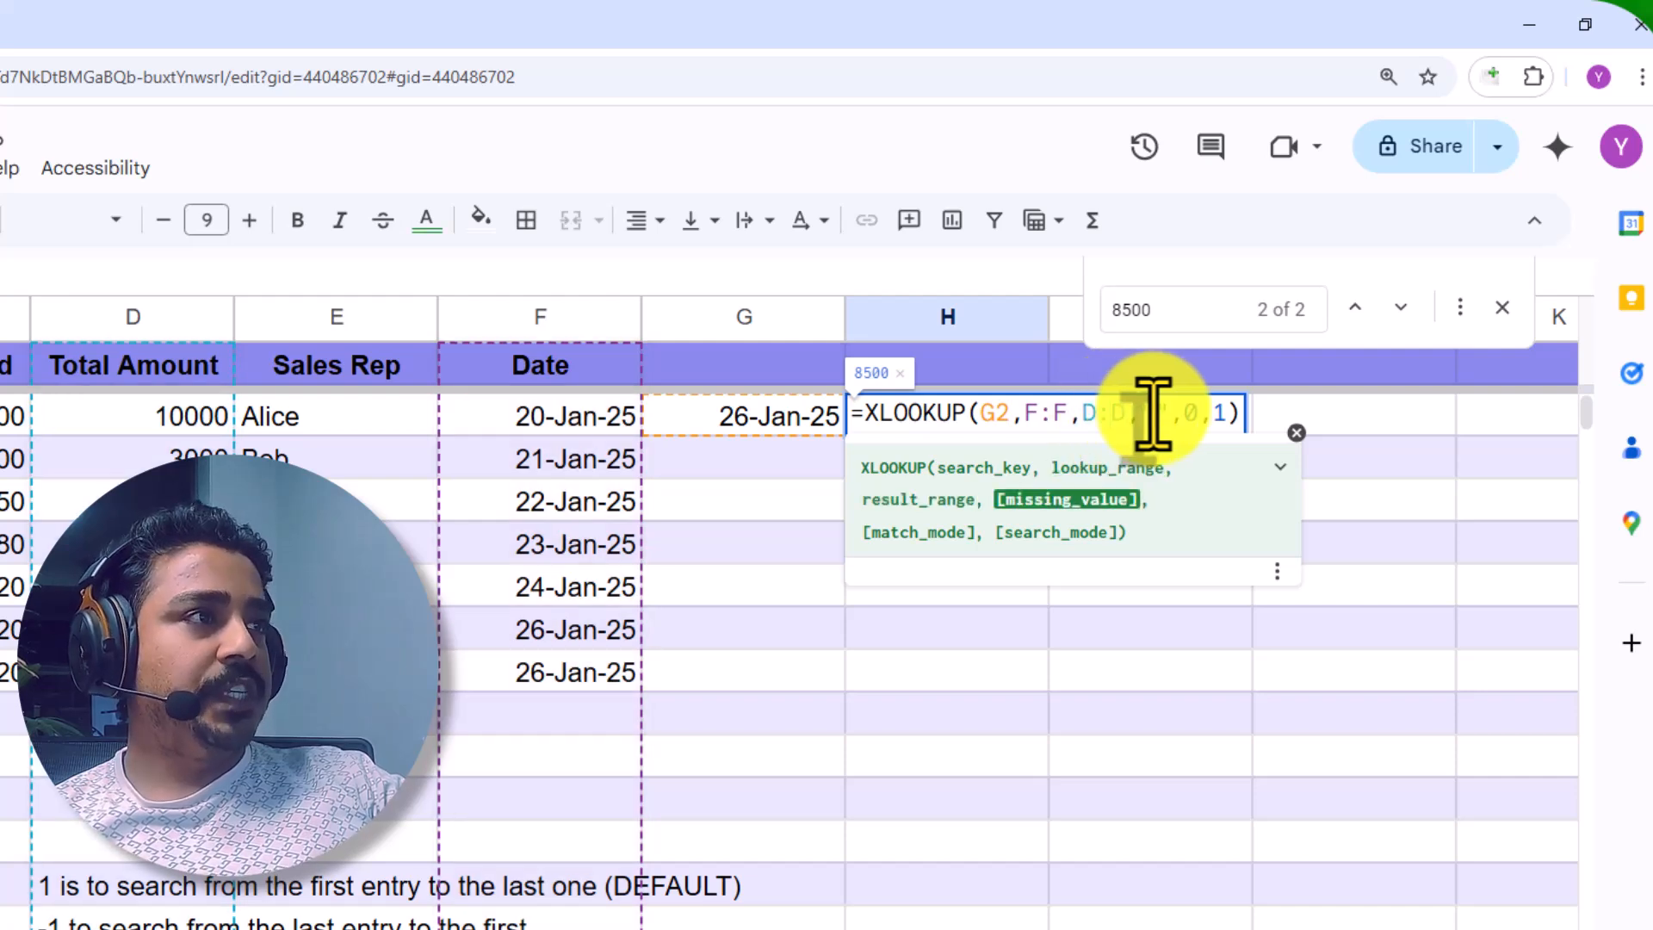
click(1188, 413)
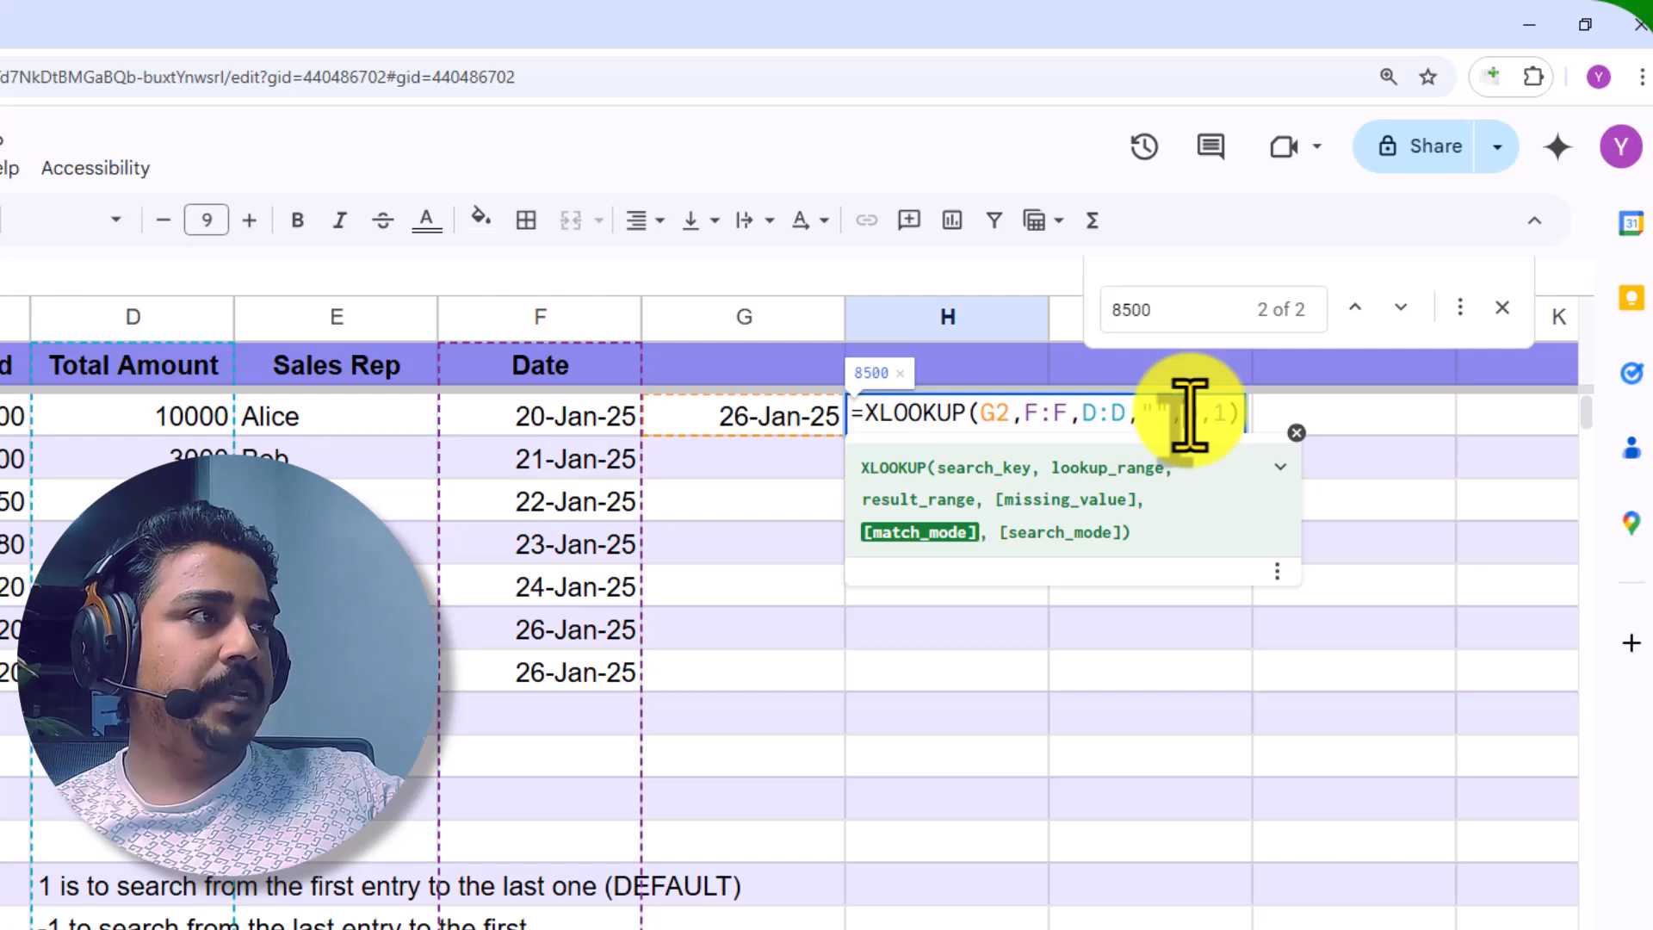
click(1221, 413)
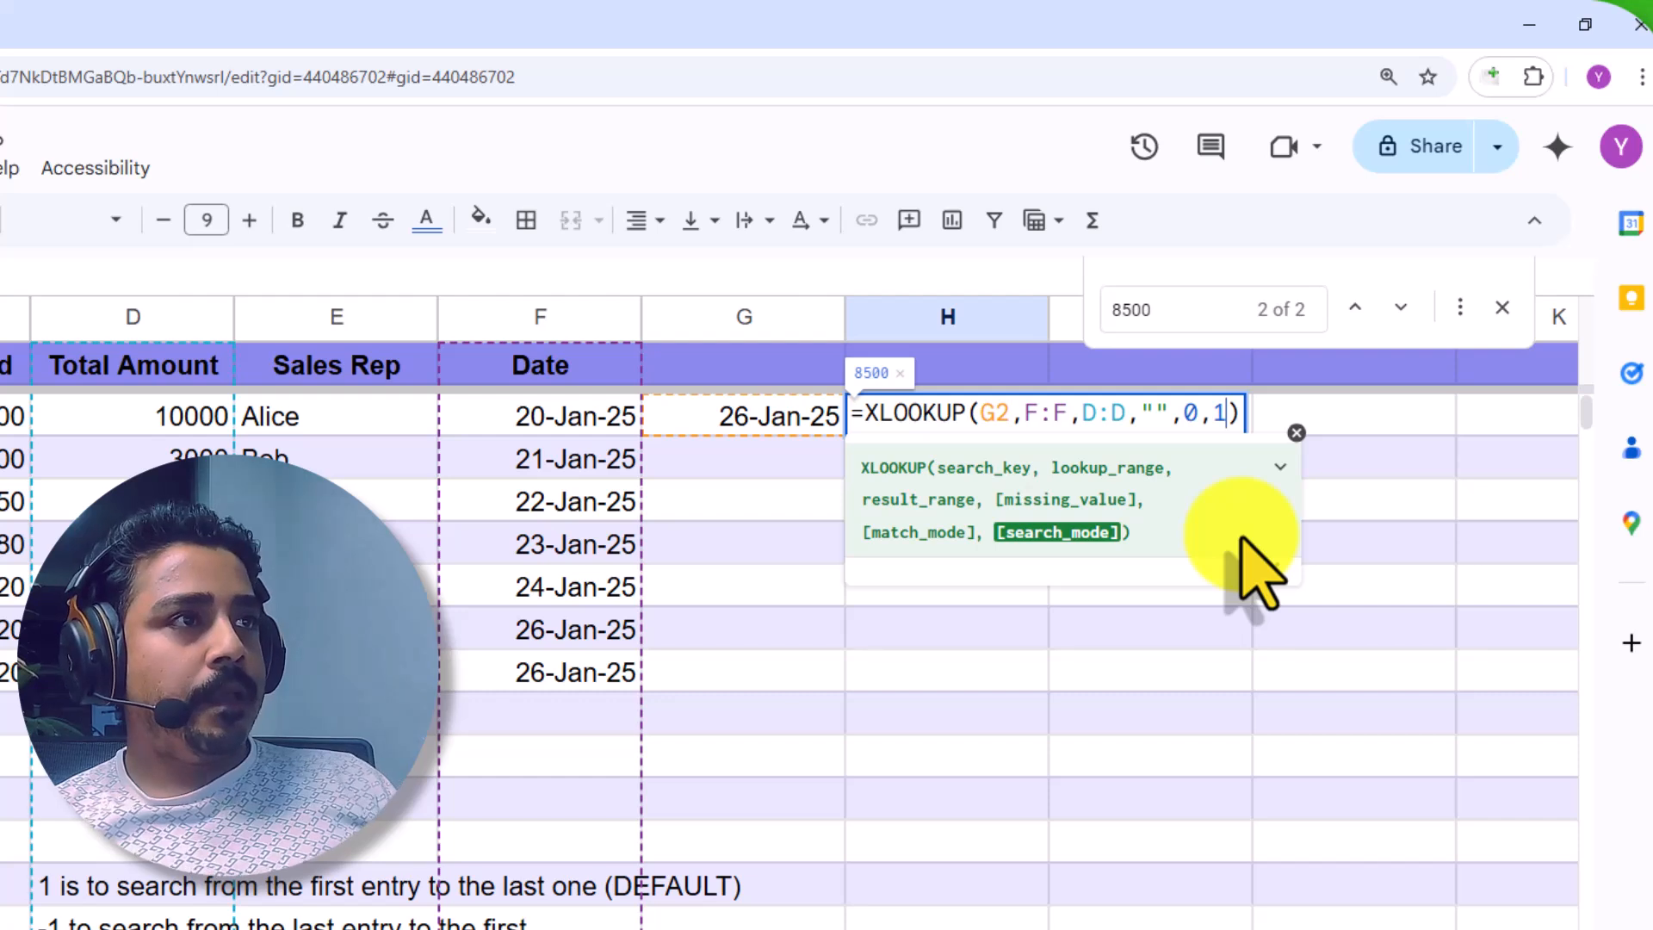
Remove the search mode argument from the H2 XLOOKUP formula so it falls back to the default search order.
key(BackSpace)
key(BackSpace)
key(Return)
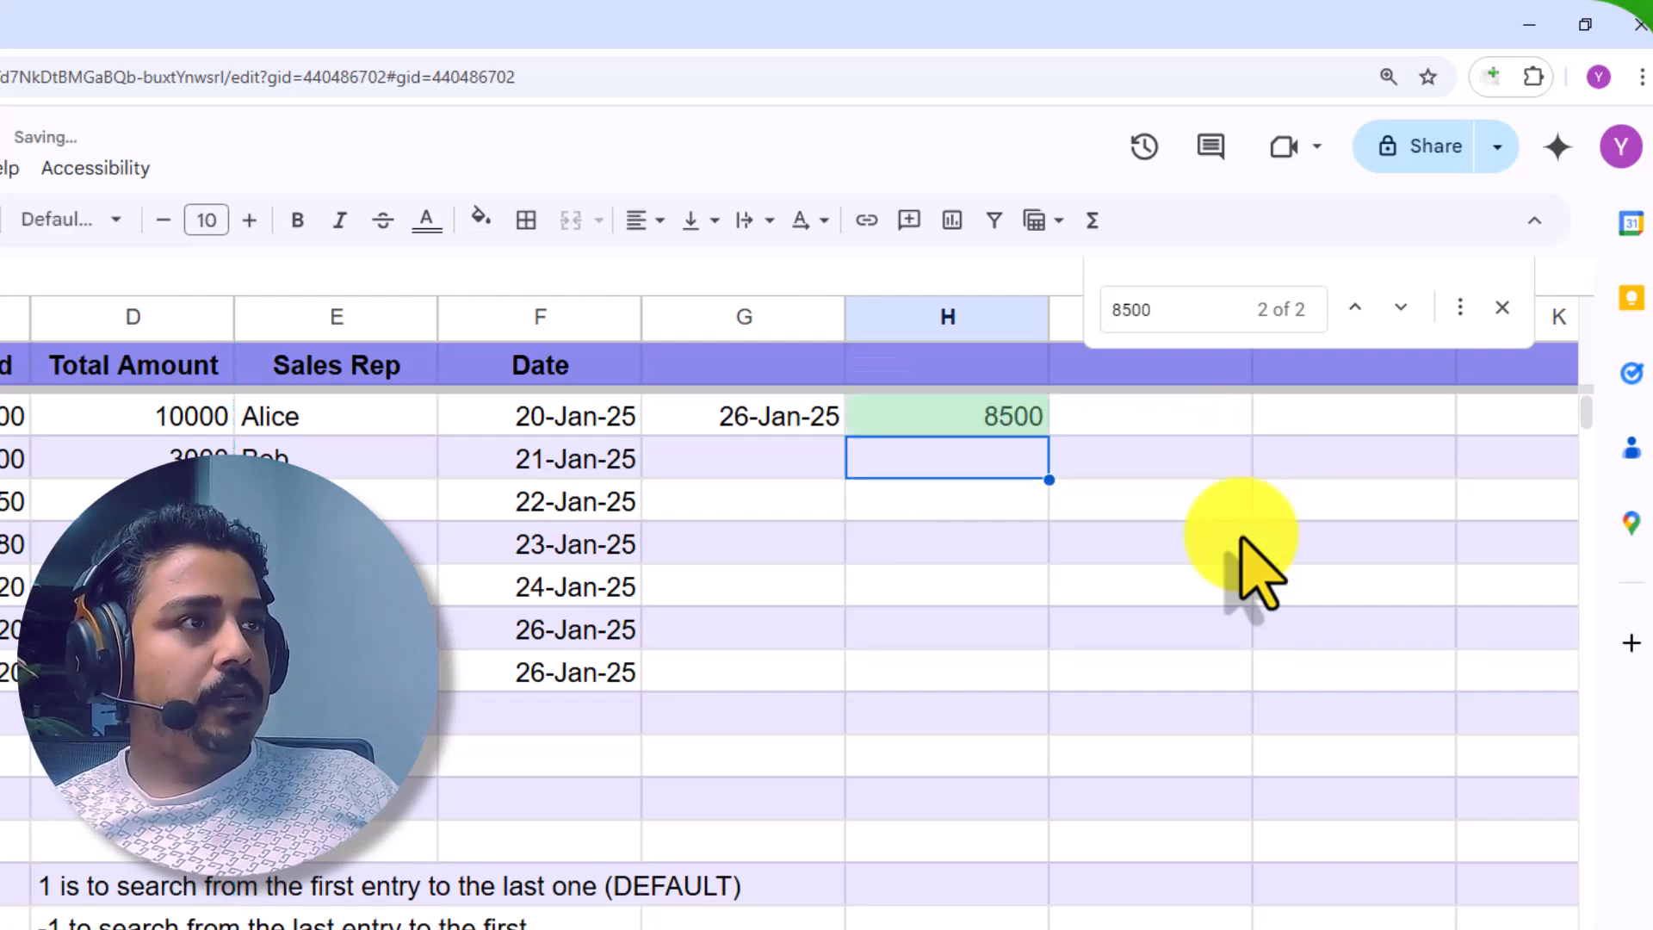
Set the search mode of the H2 XLOOKUP formula to -1, keeping match mode 0, to search from the last entry to the first.
double_click(1004, 417)
click(1199, 415)
text(,F:F,D:D,"",0,)
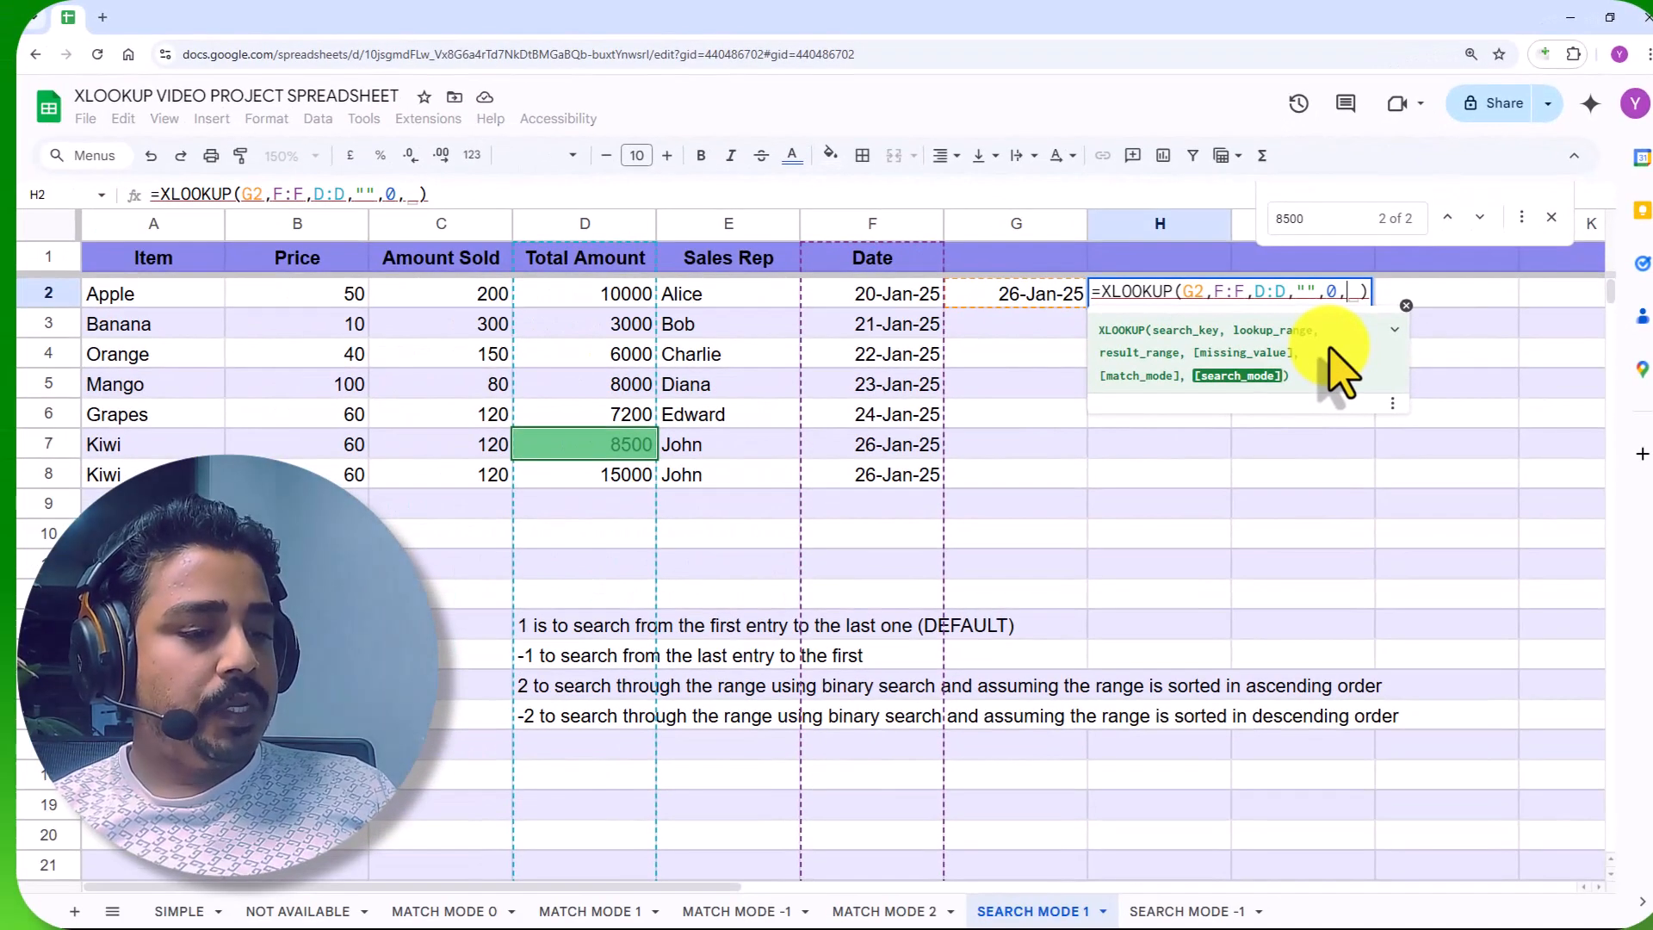
text(-1)
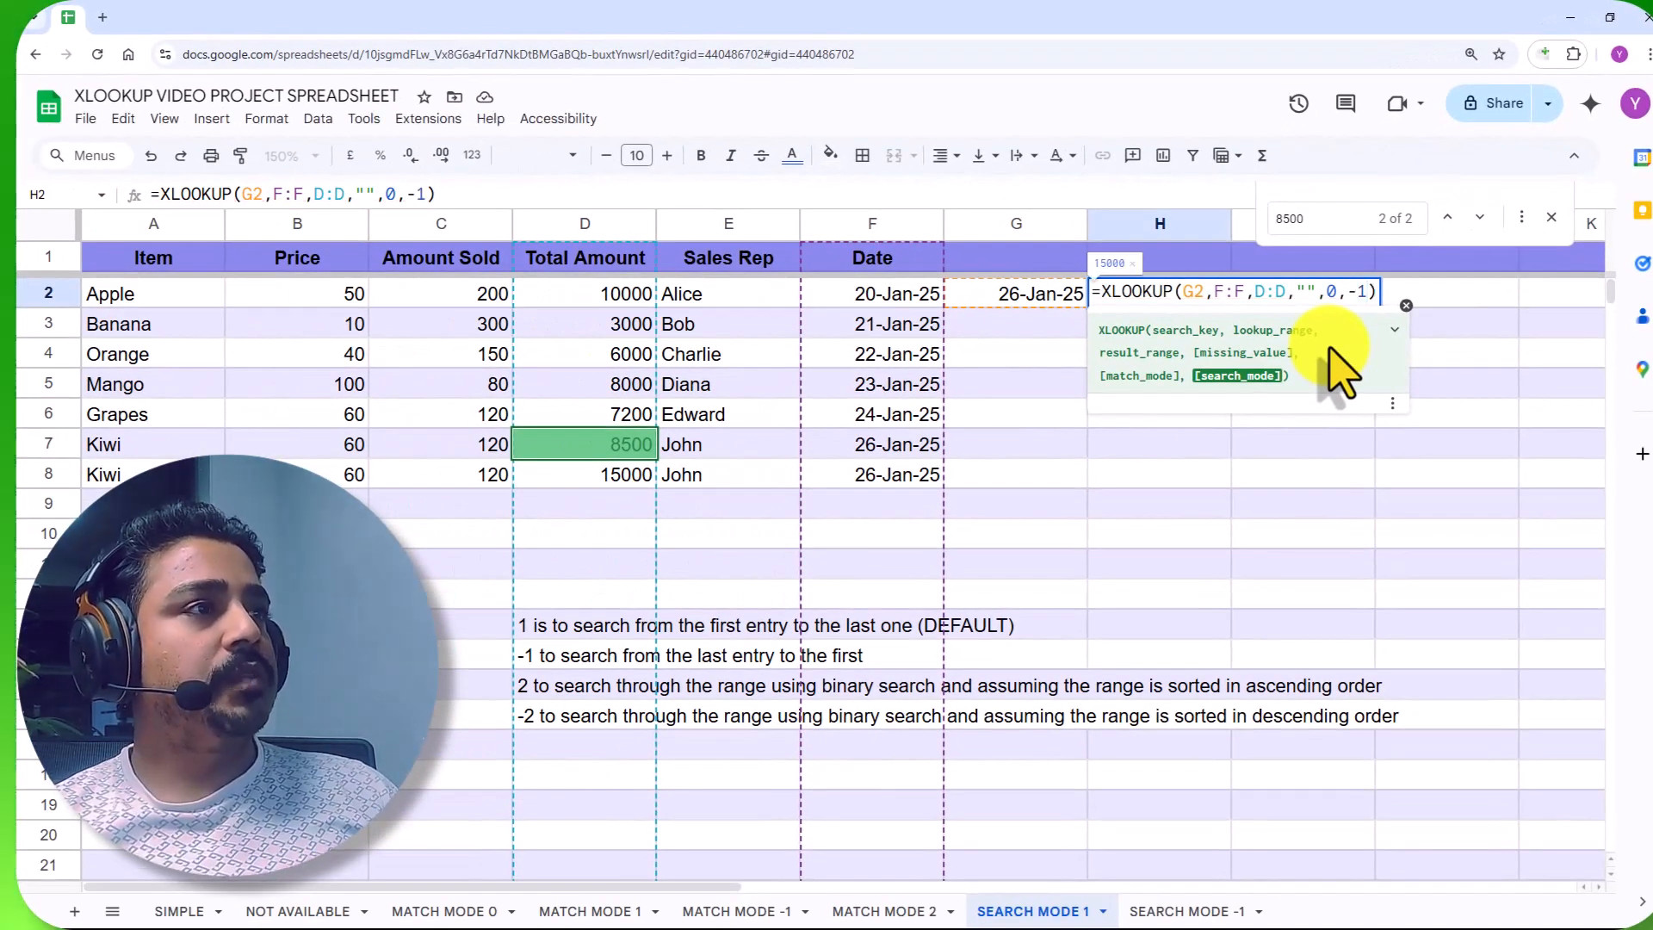
key(Return)
Search the sheet for the H2 result 15000 and compare row 8's Total Amount with the duplicate dates in F7:F8.
click(1216, 297)
key(ctrl+c)
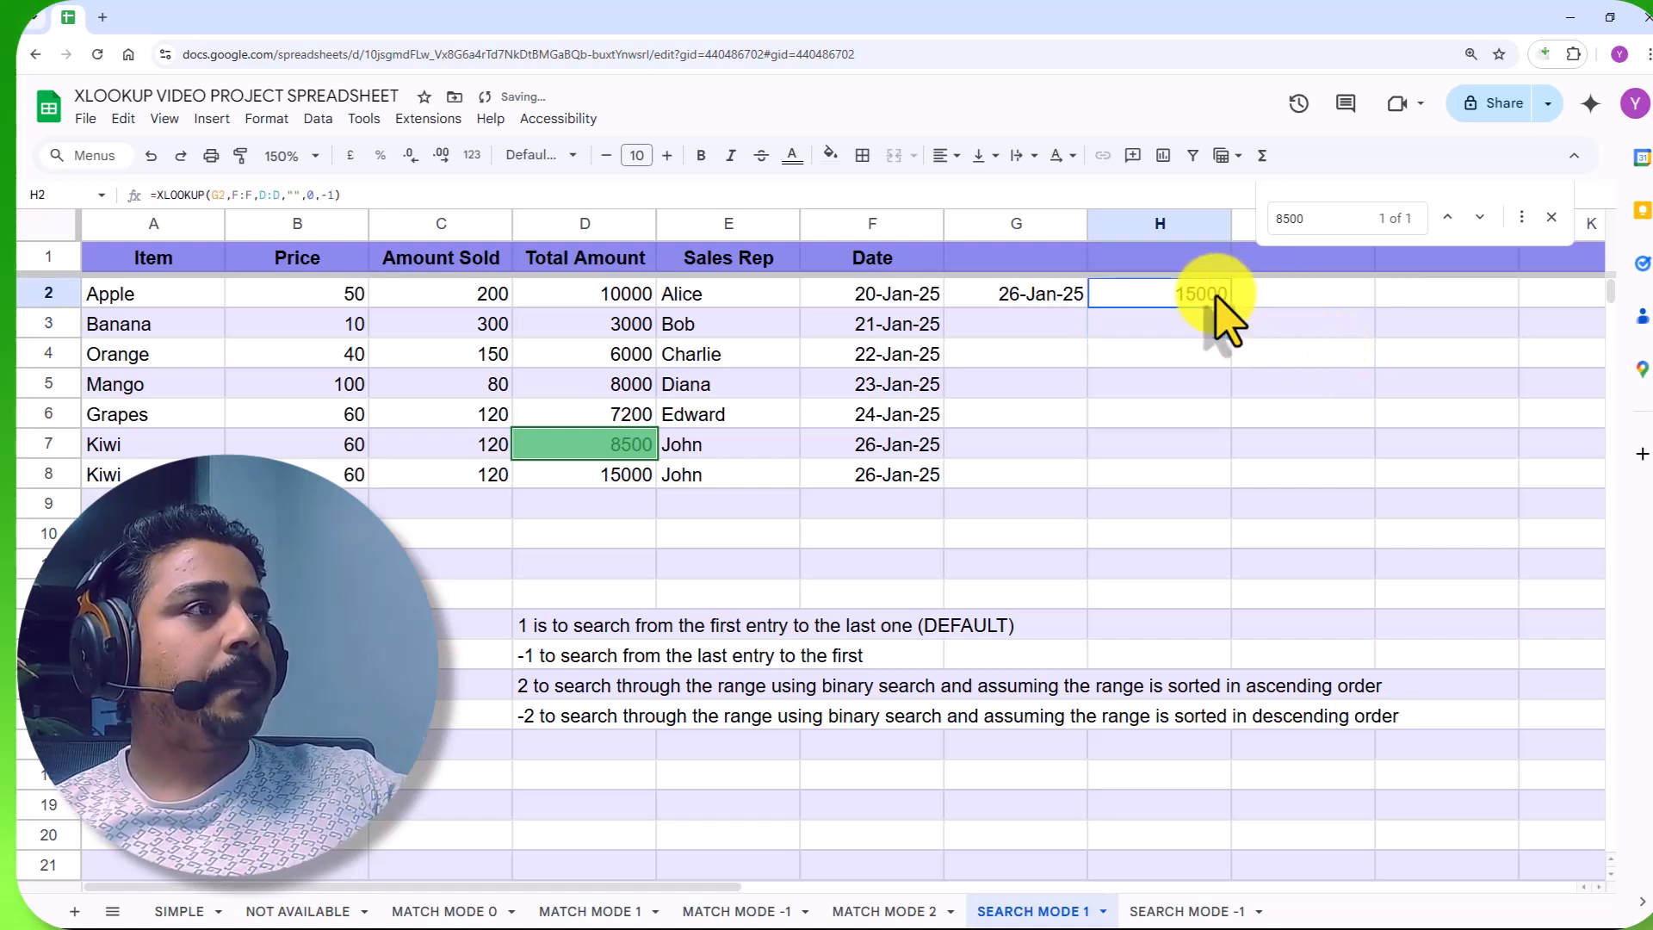
key(ctrl+f)
key(ctrl+v)
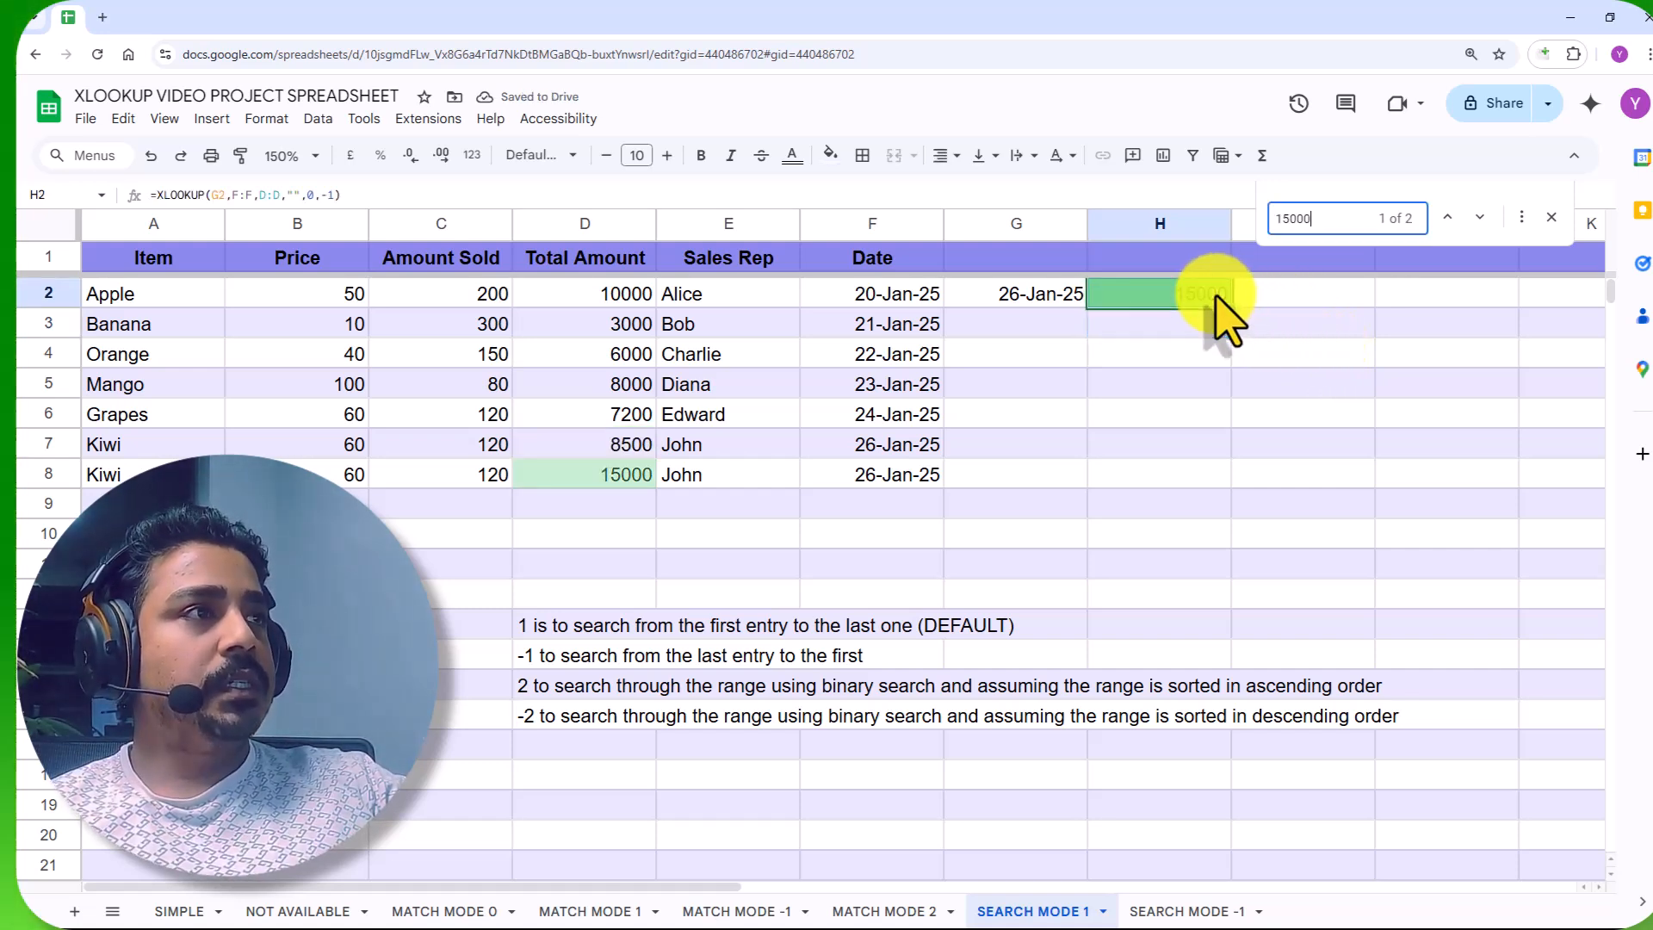
click(622, 471)
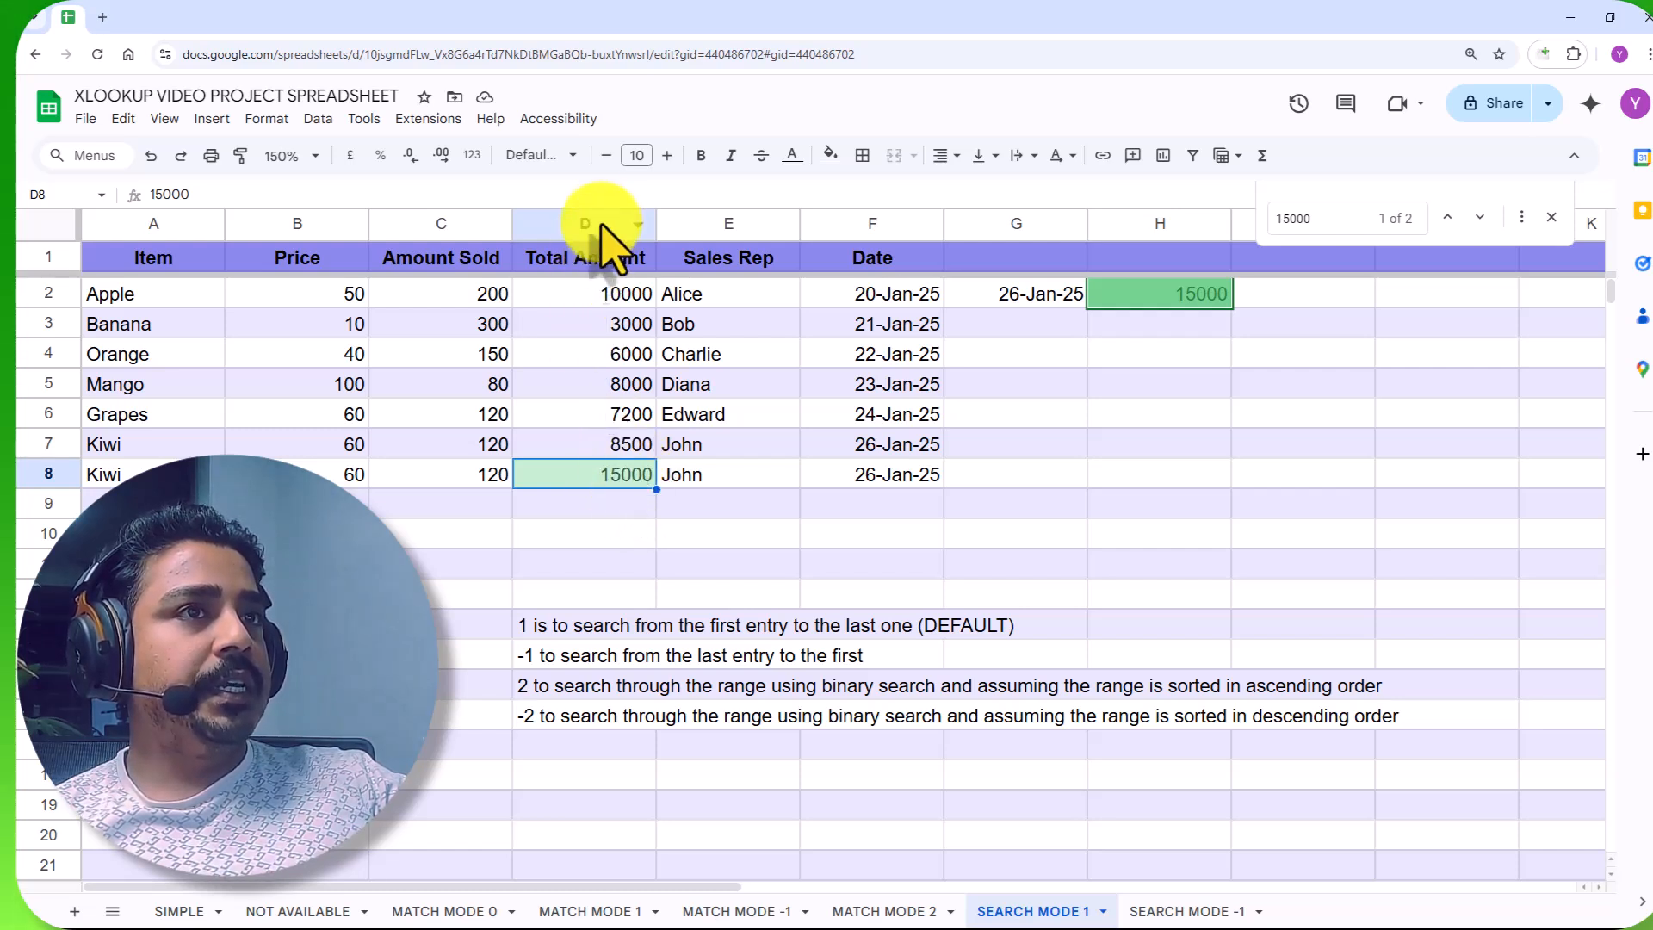
click(601, 222)
click(613, 473)
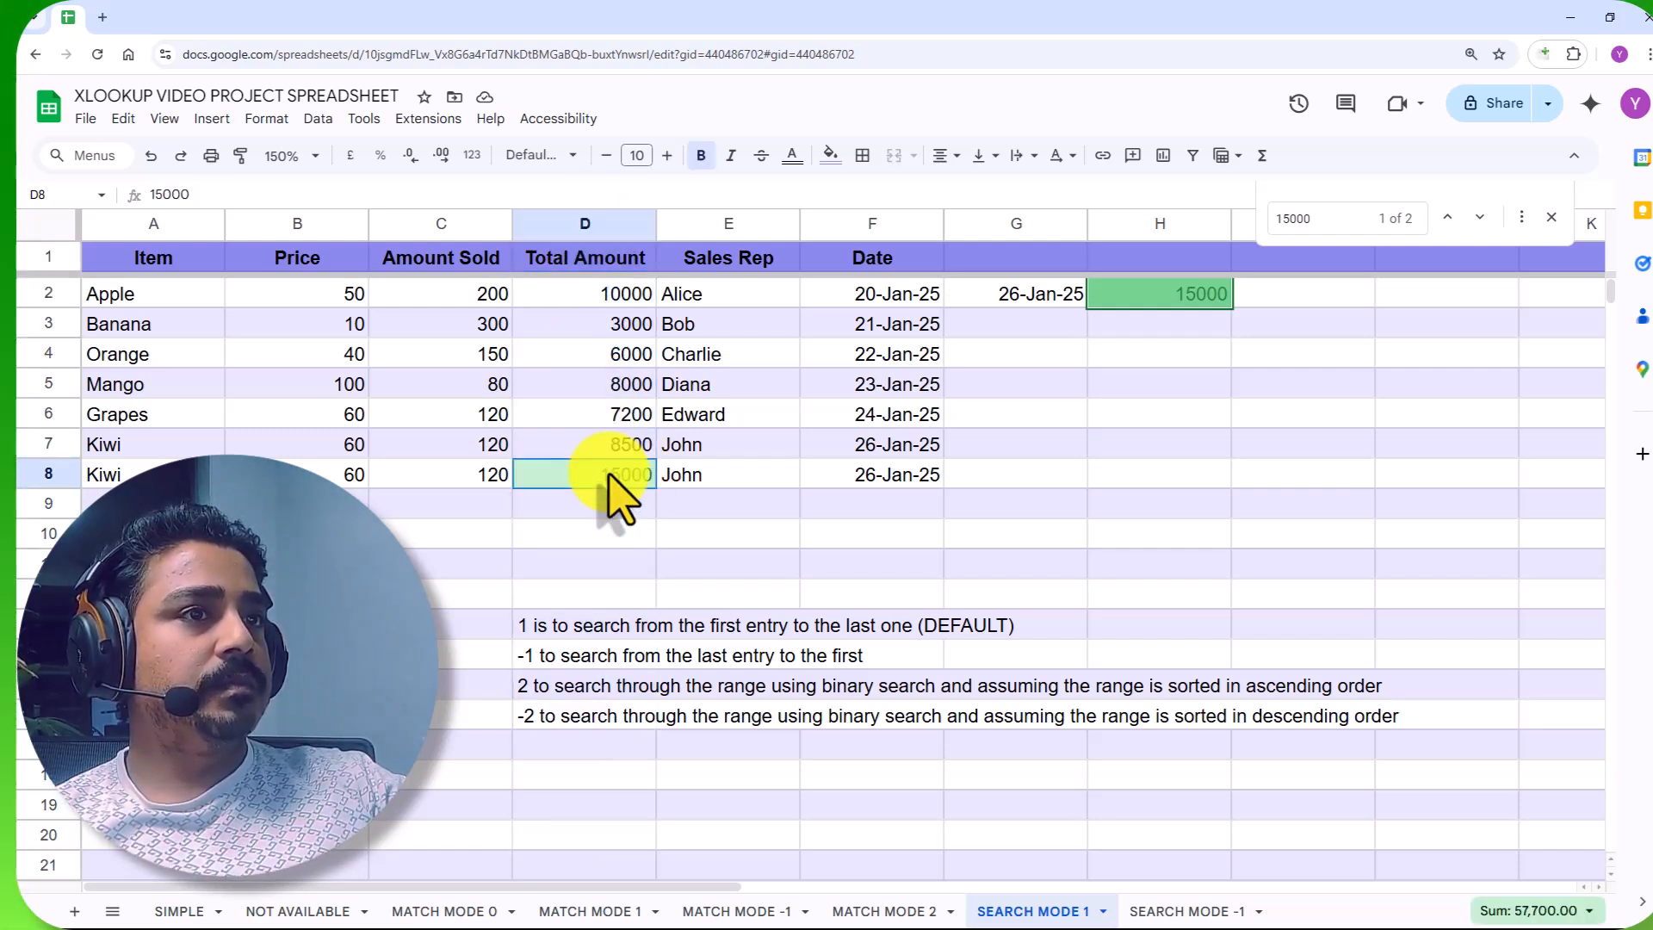
click(895, 446)
shift+click(899, 476)
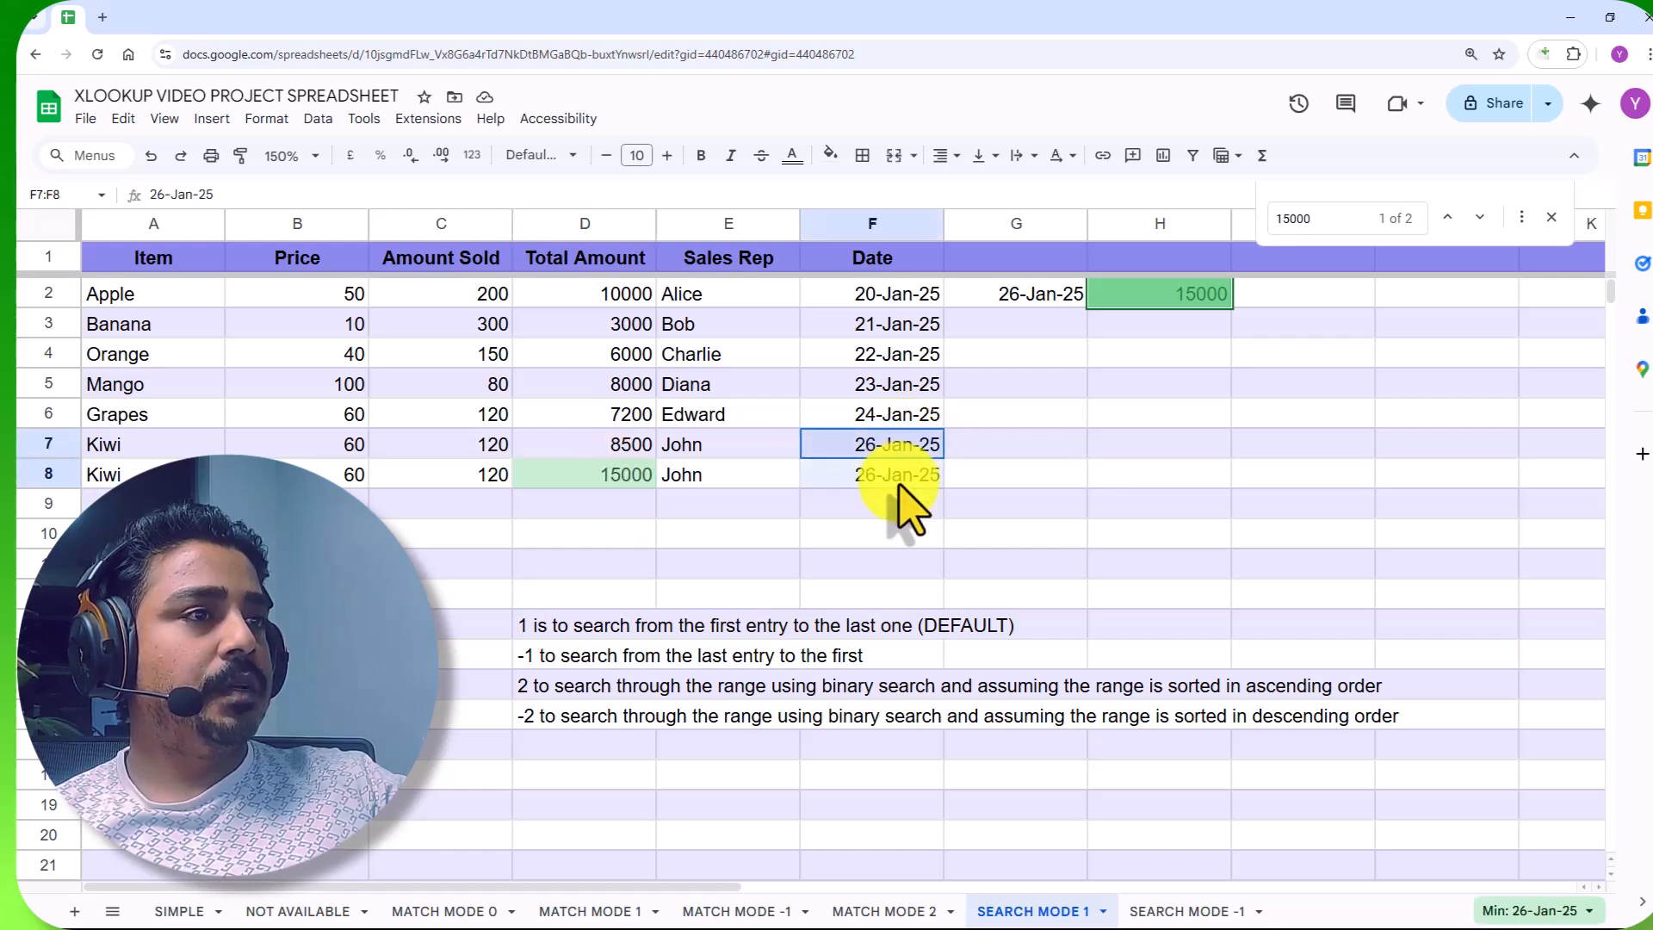
Review the notes in D15:D16 on the binary search modes 2 and -2 for ascending and descending ranges.
drag(603, 693, 571, 723)
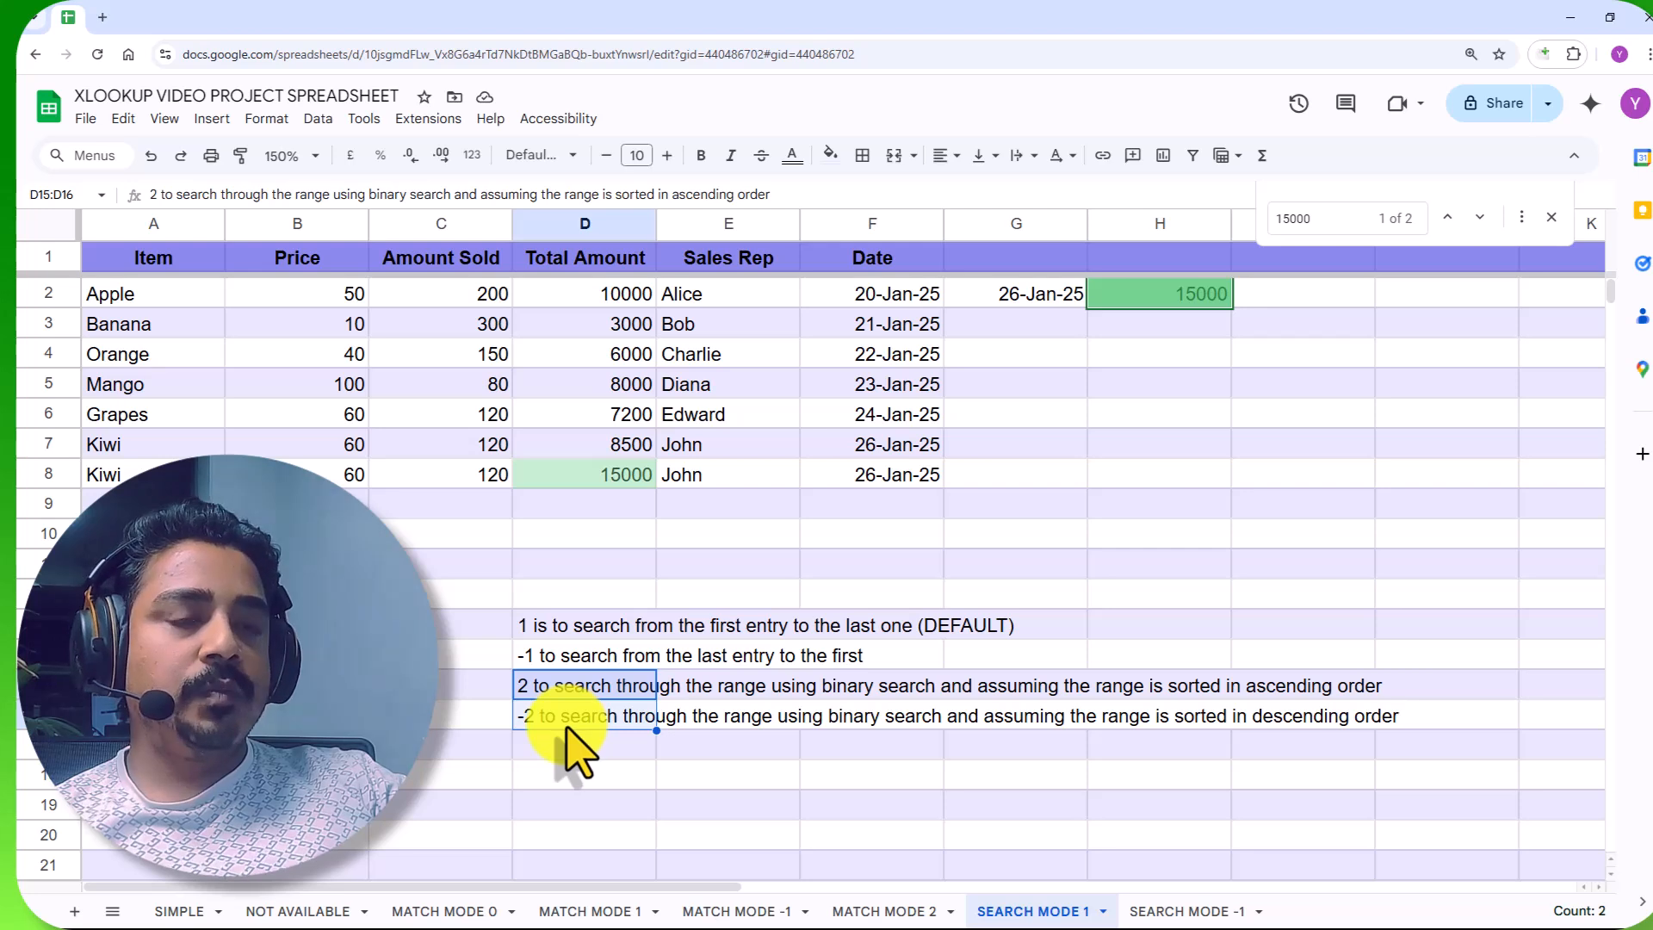
click(558, 699)
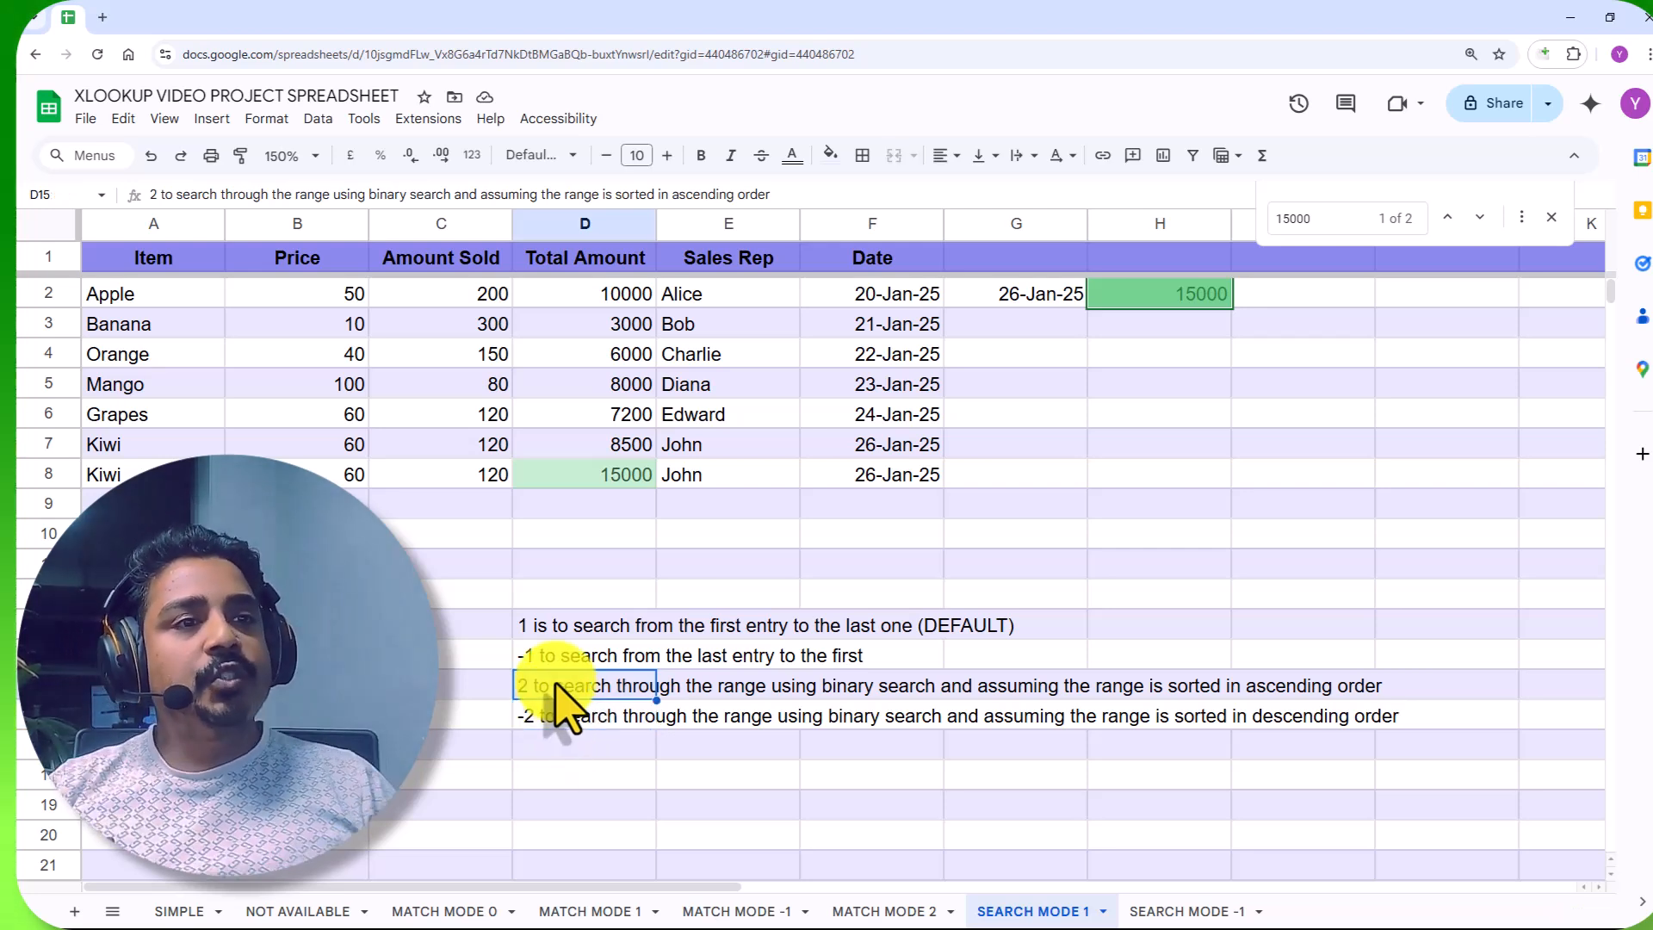